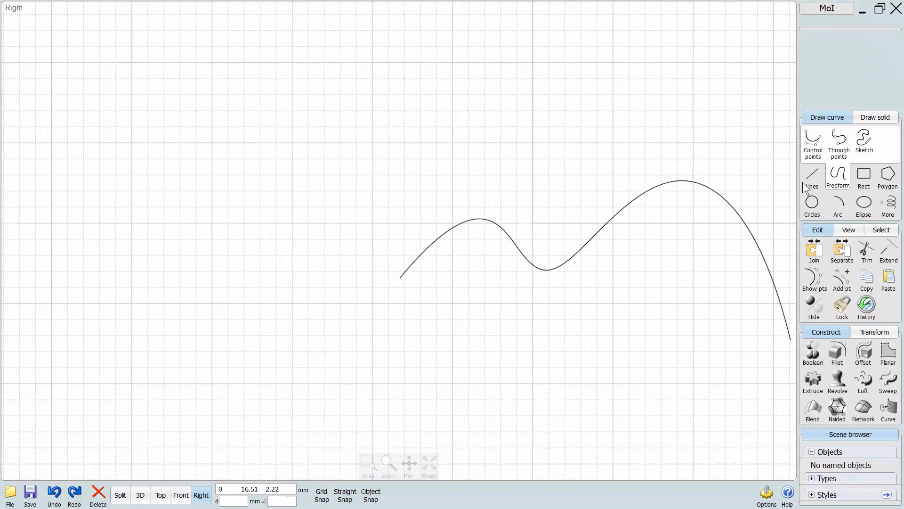
# Draw an open zigzag polyline of six segments beside the start of the existing freeform curve.
pyautogui.click(812, 176)
pyautogui.click(838, 140)
pyautogui.click(376, 278)
pyautogui.click(347, 209)
pyautogui.click(295, 275)
pyautogui.click(253, 217)
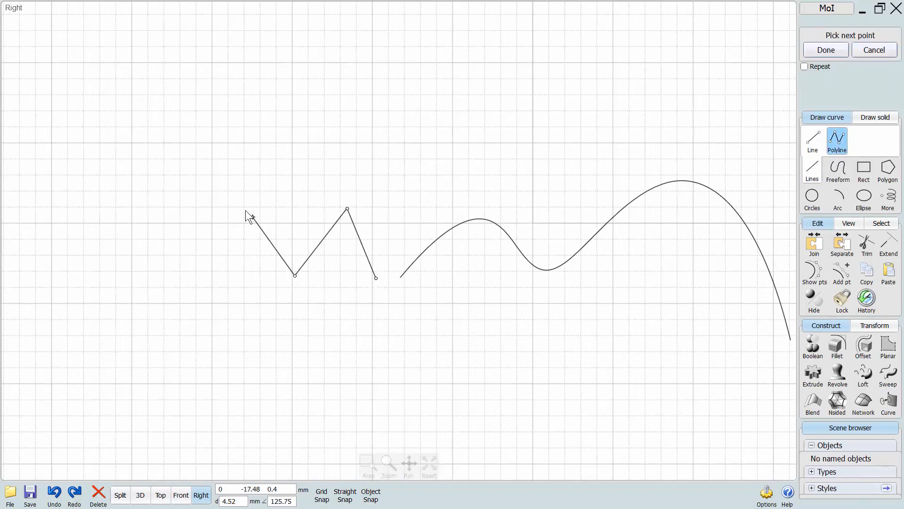
pyautogui.click(210, 272)
pyautogui.click(166, 205)
pyautogui.click(115, 284)
pyautogui.rightClick(119, 290)
# Draw a wavy control-point curve beside the free end of the zigzag, curving down at its far end.
pyautogui.moveTo(141, 331); pyautogui.dragTo(344, 331, button='middle')
pyautogui.click(839, 169)
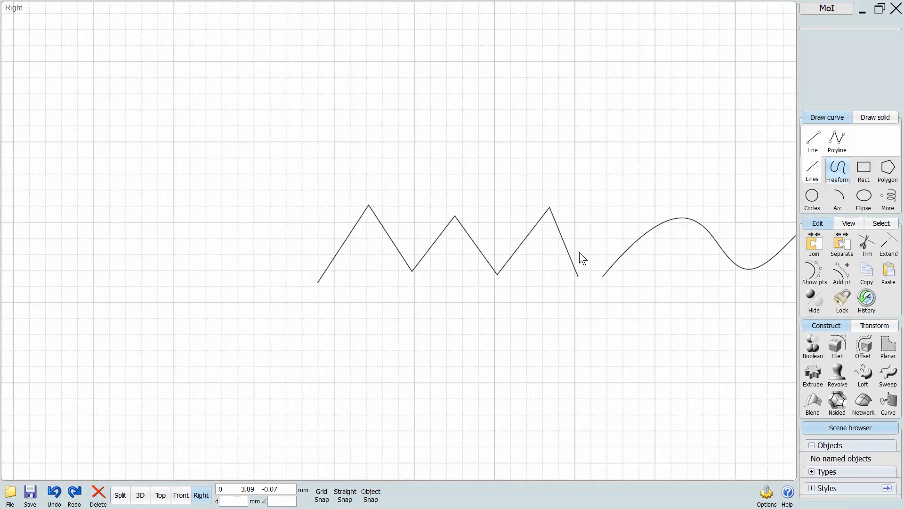
pyautogui.click(294, 281)
pyautogui.click(265, 234)
pyautogui.click(225, 208)
pyautogui.click(176, 281)
pyautogui.click(136, 230)
pyautogui.click(63, 265)
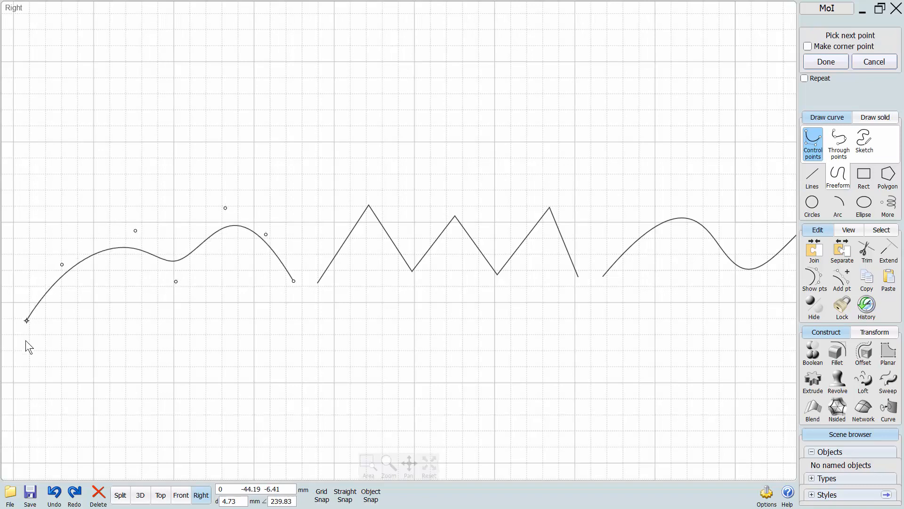
pyautogui.click(26, 346)
pyautogui.click(30, 368)
pyautogui.rightClick(36, 367)
# Enable Object Snap and move both freeform curves so their ends meet the two ends of the zigzag polyline.
pyautogui.moveTo(262, 379); pyautogui.dragTo(280, 368, button='middle')
pyautogui.scroll(-2, 288, 361)
pyautogui.moveTo(303, 328); pyautogui.dragTo(255, 255, button='middle')
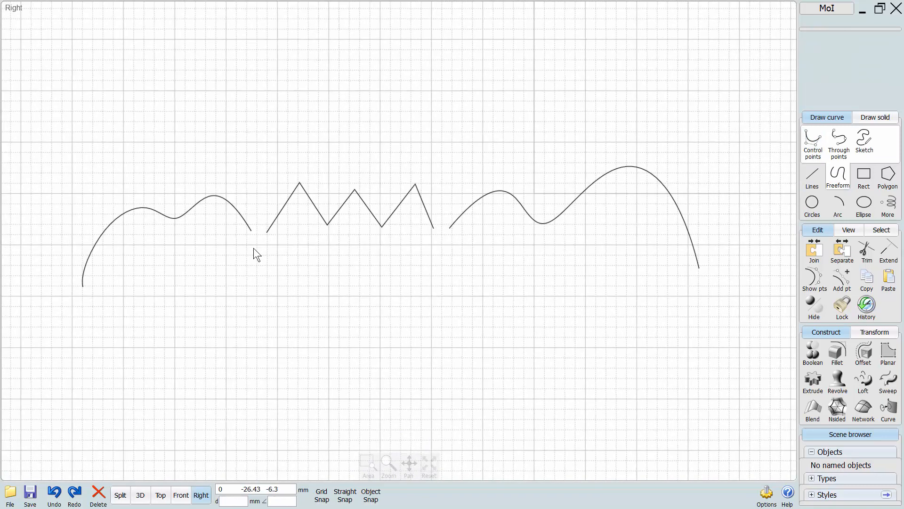
pyautogui.moveTo(359, 268); pyautogui.dragTo(373, 288, button='middle')
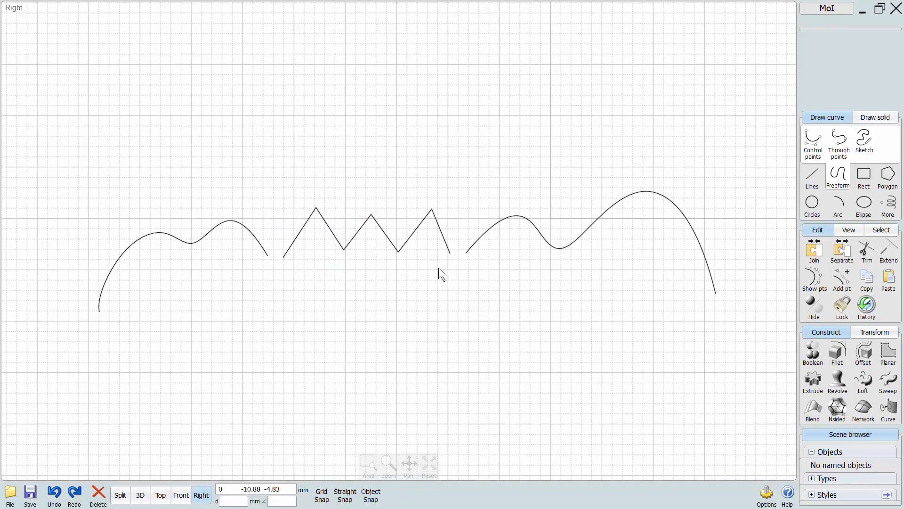
pyautogui.click(372, 496)
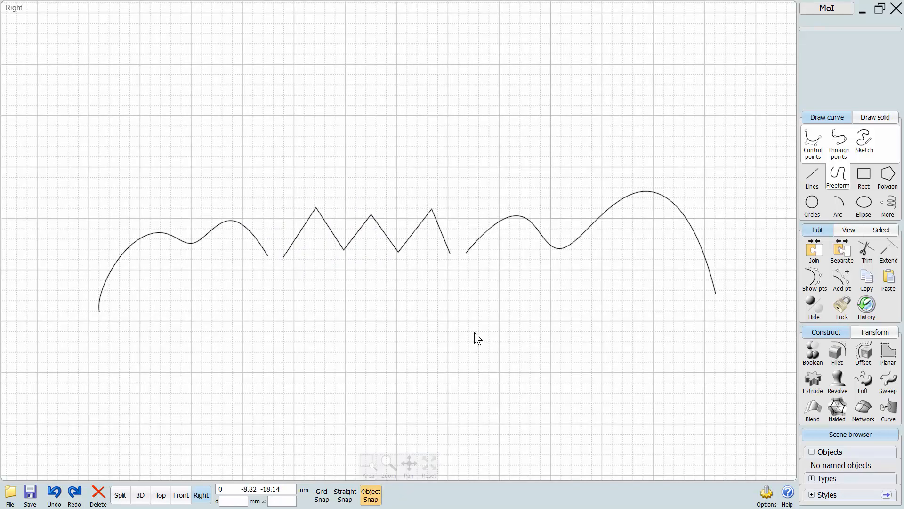
pyautogui.moveTo(466, 253); pyautogui.dragTo(452, 257)
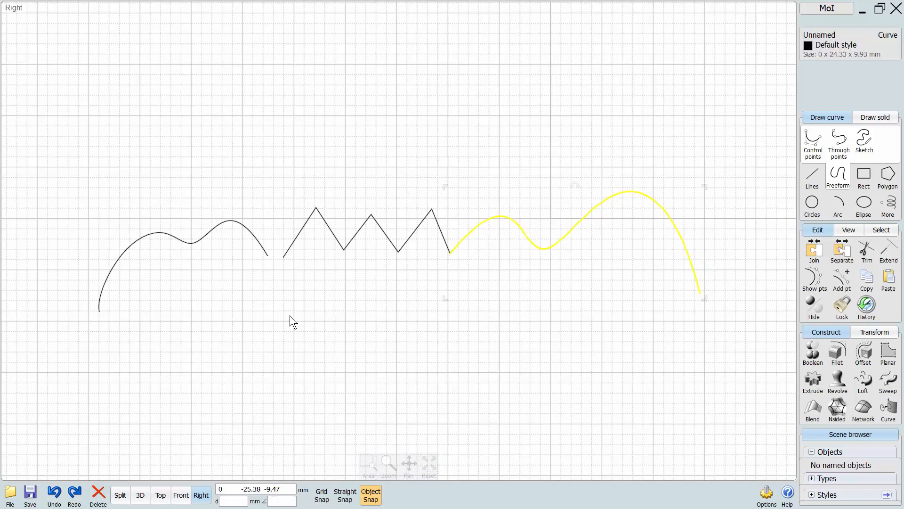
pyautogui.moveTo(268, 256); pyautogui.dragTo(281, 259)
pyautogui.click(272, 340)
# Move the control-point curve away from the zigzag and snap its lower end onto the crest of the other freeform curve.
pyautogui.scroll(2, 274, 349)
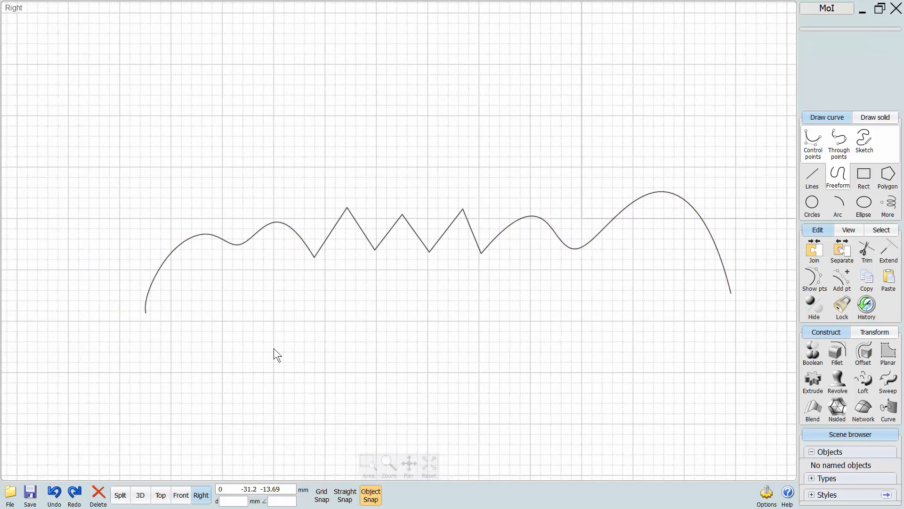
pyautogui.click(315, 264)
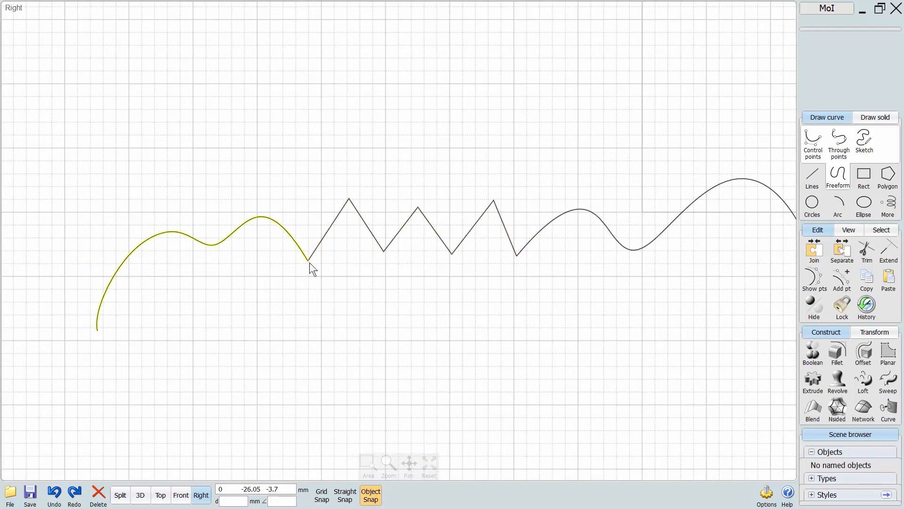
pyautogui.click(307, 265)
pyautogui.moveTo(311, 262); pyautogui.dragTo(372, 117)
pyautogui.click(333, 280)
pyautogui.click(170, 197)
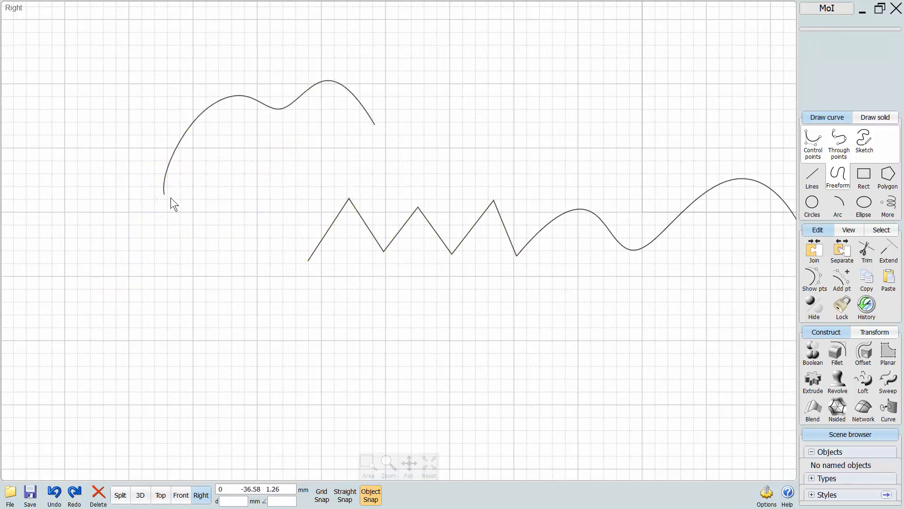
pyautogui.moveTo(330, 159)
pyautogui.mouseDown()
pyautogui.moveTo(714, 174)
pyautogui.moveTo(723, 183)
pyautogui.mouseUp()
pyautogui.click(711, 275)
pyautogui.moveTo(701, 295)
pyautogui.mouseDown(button='middle')
pyautogui.moveTo(416, 302)
pyautogui.moveTo(569, 313)
pyautogui.mouseUp(button='middle')
pyautogui.scroll(-2, 401, 255)
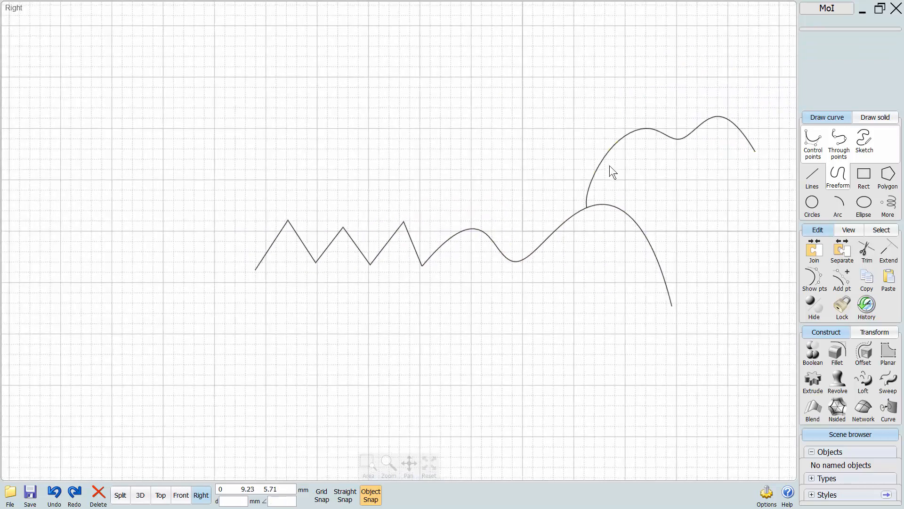
# Move the control-point curve back so its end snaps to the free end of the zigzag.
pyautogui.moveTo(610, 169); pyautogui.dragTo(135, 168)
pyautogui.moveTo(312, 161); pyautogui.dragTo(256, 270)
pyautogui.click(367, 321)
# Select all three touching curves and join them into a single curve.
pyautogui.moveTo(399, 325); pyautogui.dragTo(474, 324, button='middle')
pyautogui.moveTo(599, 147); pyautogui.dragTo(291, 327)
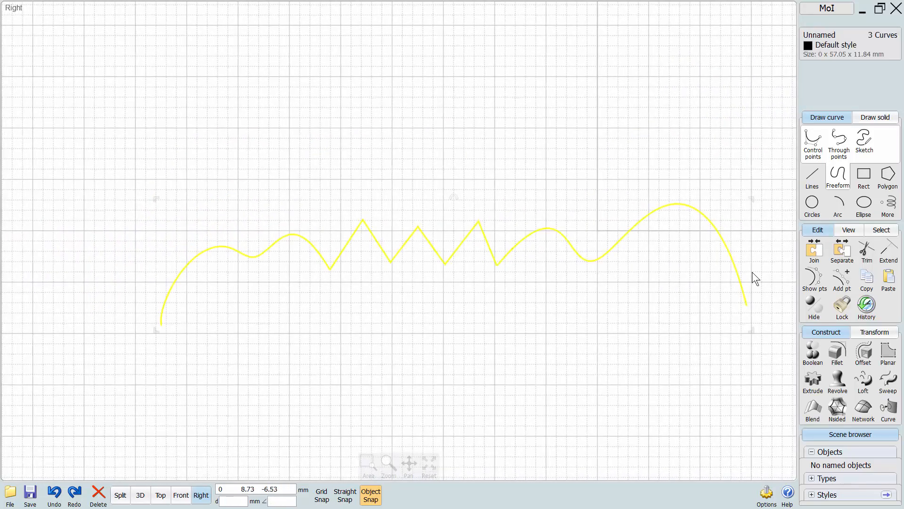
pyautogui.click(812, 253)
pyautogui.moveTo(609, 259); pyautogui.dragTo(617, 290)
pyautogui.scroll(1, 449, 346)
pyautogui.moveTo(448, 347); pyautogui.dragTo(392, 332, button='middle')
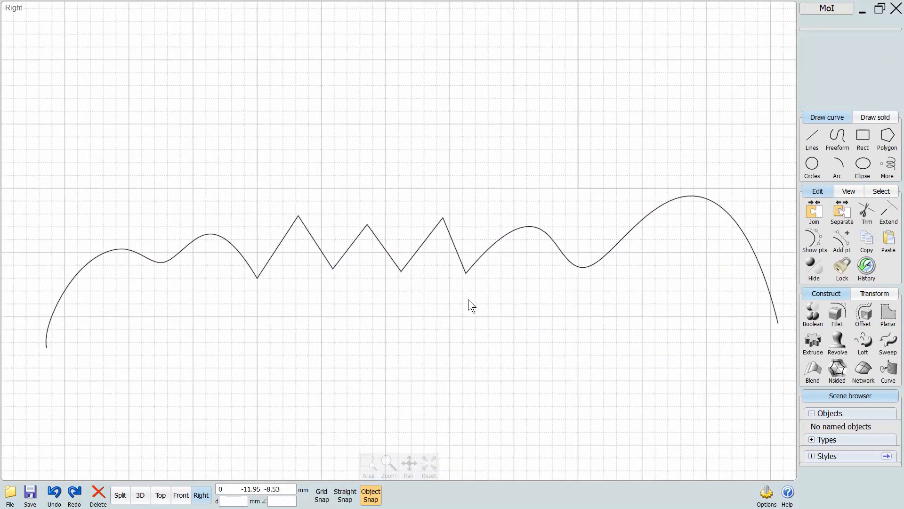
# Separate the joined curve and move both freeform curves slightly away from the zigzag's ends.
pyautogui.click(496, 246)
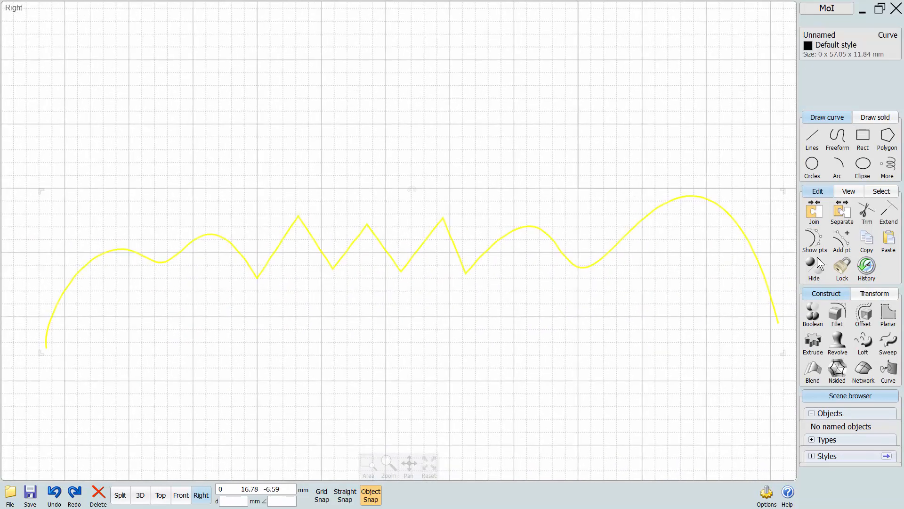
pyautogui.click(840, 218)
pyautogui.click(652, 314)
pyautogui.moveTo(595, 260); pyautogui.dragTo(626, 272)
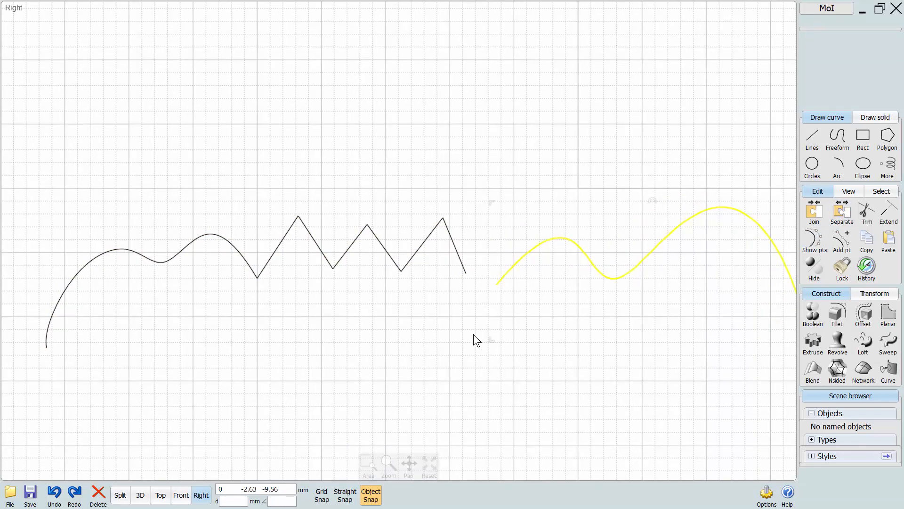
pyautogui.click(473, 334)
pyautogui.moveTo(258, 273); pyautogui.dragTo(229, 272)
pyautogui.click(345, 303)
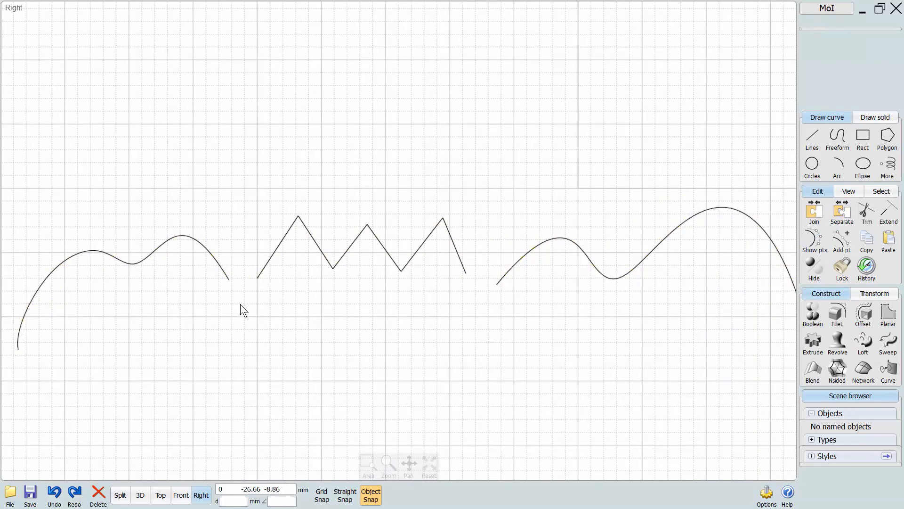
# Pull the zigzag's individual line segments apart and delete them all.
pyautogui.moveTo(302, 290); pyautogui.dragTo(338, 311, button='middle')
pyautogui.moveTo(310, 275); pyautogui.dragTo(293, 300)
pyautogui.click(361, 303)
pyautogui.moveTo(365, 284); pyautogui.dragTo(372, 307)
pyautogui.click(362, 281)
pyautogui.click(452, 323)
pyautogui.moveTo(432, 282); pyautogui.dragTo(434, 310)
pyautogui.click(453, 352)
pyautogui.moveTo(504, 202); pyautogui.dragTo(281, 346)
pyautogui.press('Delete')
# Move the larger freeform curve so its start point snaps onto the other curve near its last crest.
pyautogui.moveTo(534, 311); pyautogui.dragTo(561, 260, button='middle')
pyautogui.moveTo(560, 254); pyautogui.dragTo(555, 259)
pyautogui.moveTo(464, 275); pyautogui.dragTo(264, 213)
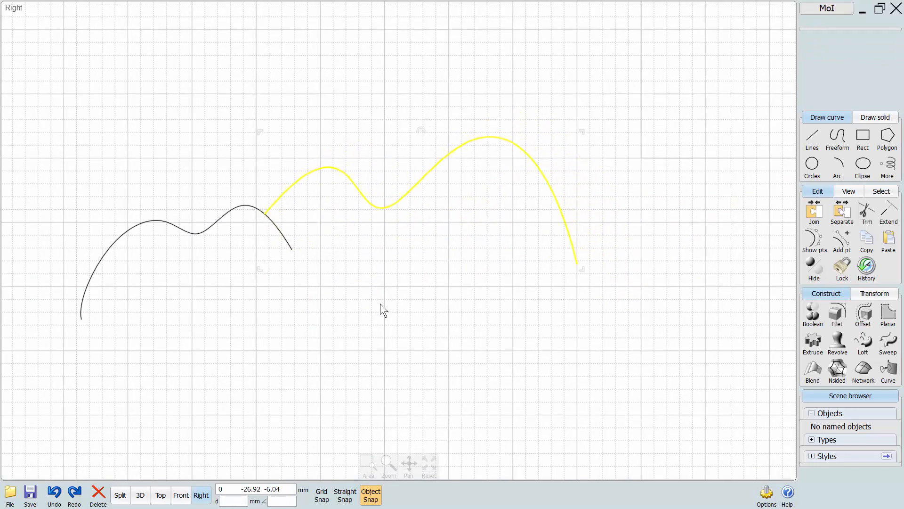
pyautogui.click(379, 306)
# Select all the remaining curves and delete them.
pyautogui.moveTo(376, 319); pyautogui.dragTo(460, 323, button='middle')
pyautogui.hotkey('ctrl', 'a')
pyautogui.press('Delete')
# Enable Straight Snap and draw a shallow three-point arc with both ends on the horizontal axis.
pyautogui.moveTo(683, 255); pyautogui.dragTo(300, 309, button='middle')
pyautogui.moveTo(524, 295); pyautogui.dragTo(299, 325, button='middle')
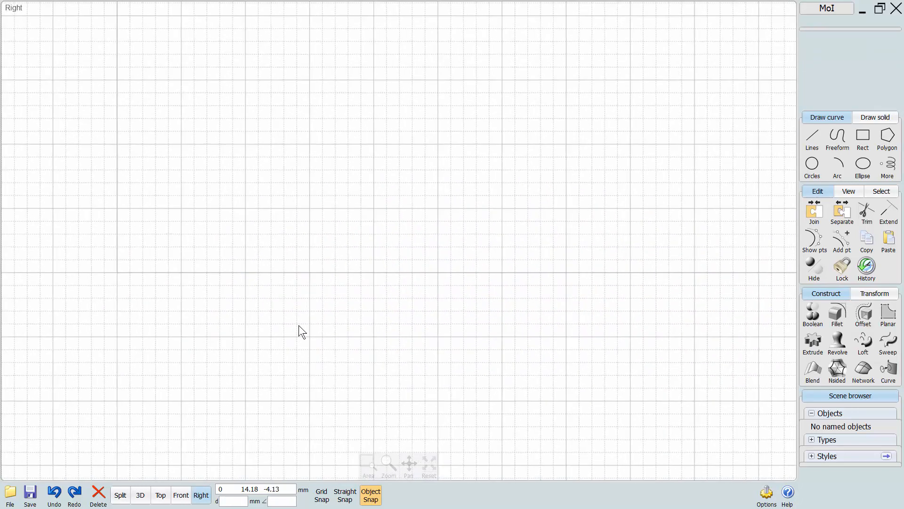
pyautogui.scroll(1, 299, 325)
pyautogui.moveTo(323, 293); pyautogui.dragTo(321, 365, button='middle')
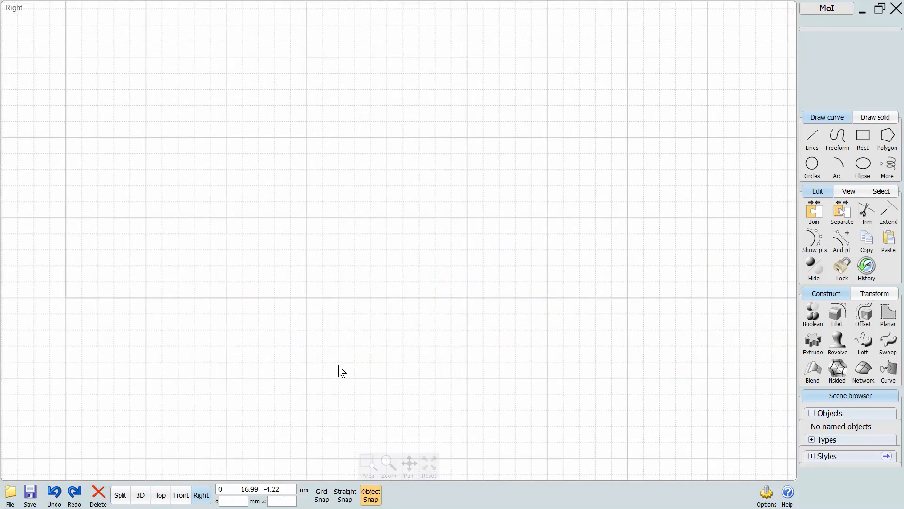
pyautogui.click(345, 495)
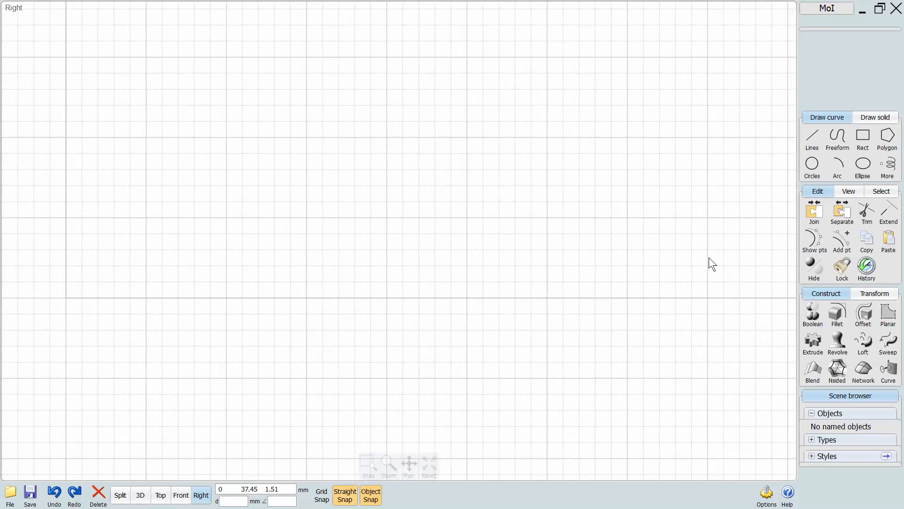
pyautogui.click(834, 169)
pyautogui.click(573, 306)
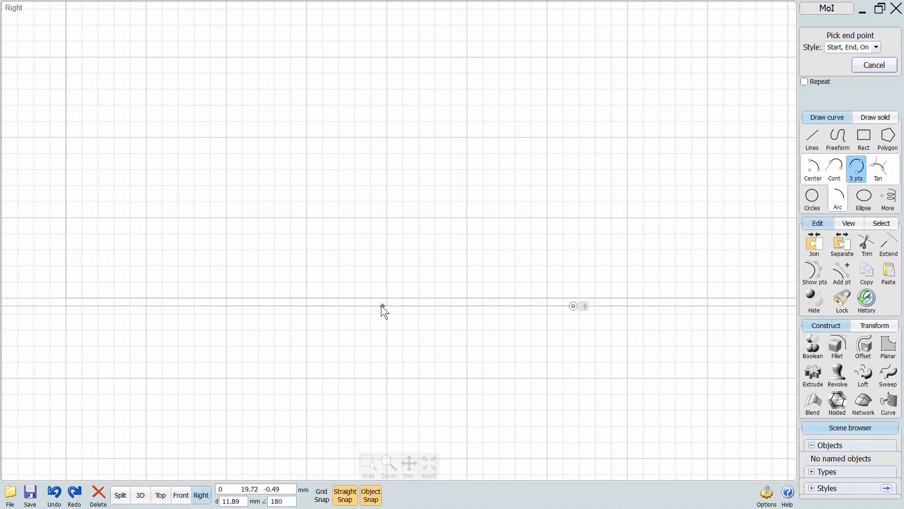
pyautogui.rightClick(486, 320)
pyautogui.rightClick(486, 320)
pyautogui.click(515, 298)
pyautogui.click(275, 297)
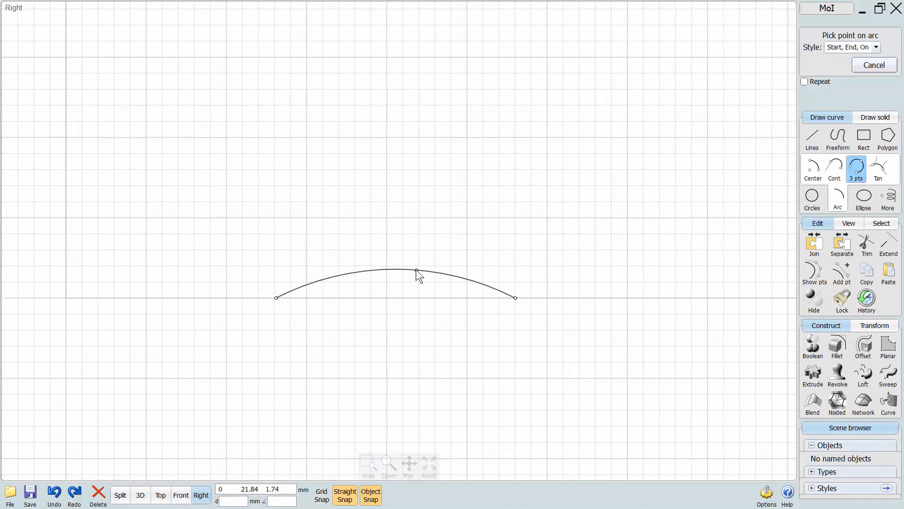
pyautogui.click(417, 269)
# Draw two larger three-point arcs around the first, about 21.1 mm wide by 4.8 mm high and 27.6 mm wide by 9.4 mm high.
pyautogui.rightClick(567, 293)
pyautogui.click(561, 298)
pyautogui.click(223, 298)
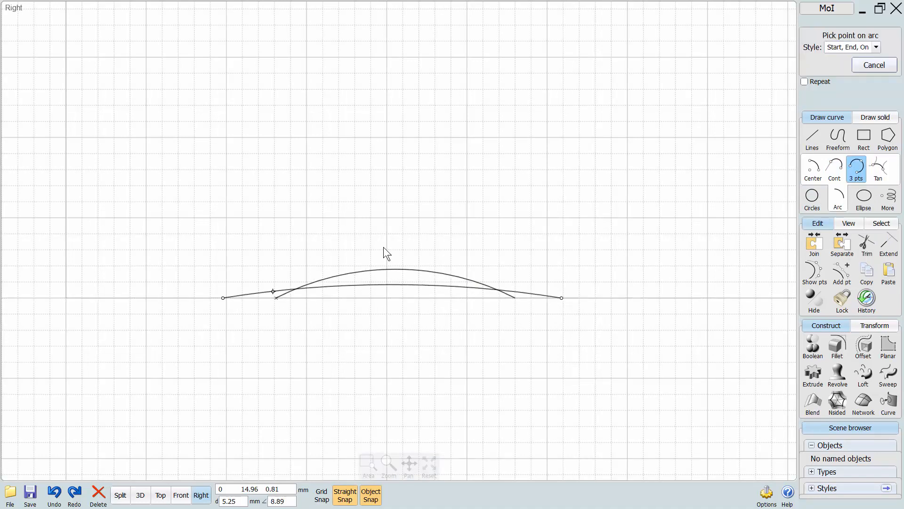
pyautogui.click(392, 222)
pyautogui.rightClick(616, 299)
pyautogui.click(611, 297)
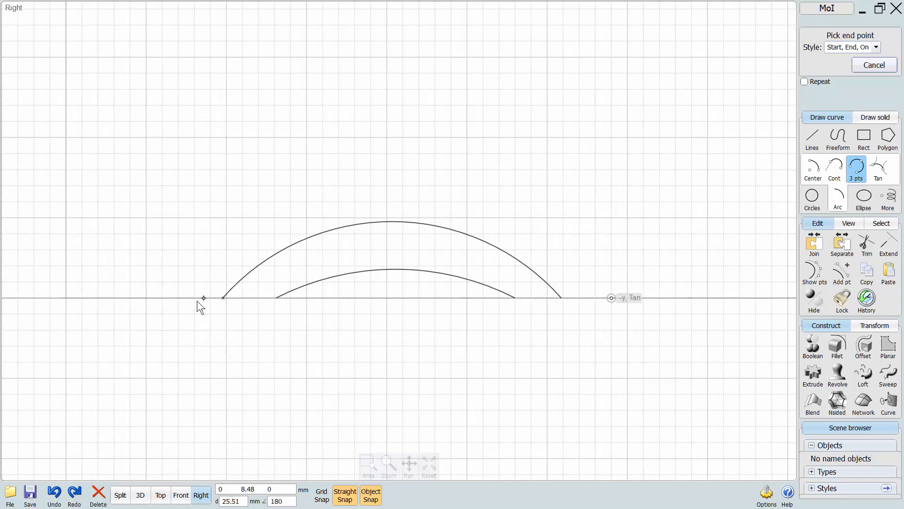
pyautogui.click(168, 298)
pyautogui.click(410, 149)
# In the 3D view, space the arcs along X, the middle about 16.5 mm from the large and the small about 12 mm beyond it.
pyautogui.click(141, 494)
pyautogui.moveTo(244, 405); pyautogui.dragTo(457, 243, button='right')
pyautogui.moveTo(456, 243); pyautogui.dragTo(208, 318)
pyautogui.press('Escape')
pyautogui.moveTo(456, 222); pyautogui.dragTo(319, 258)
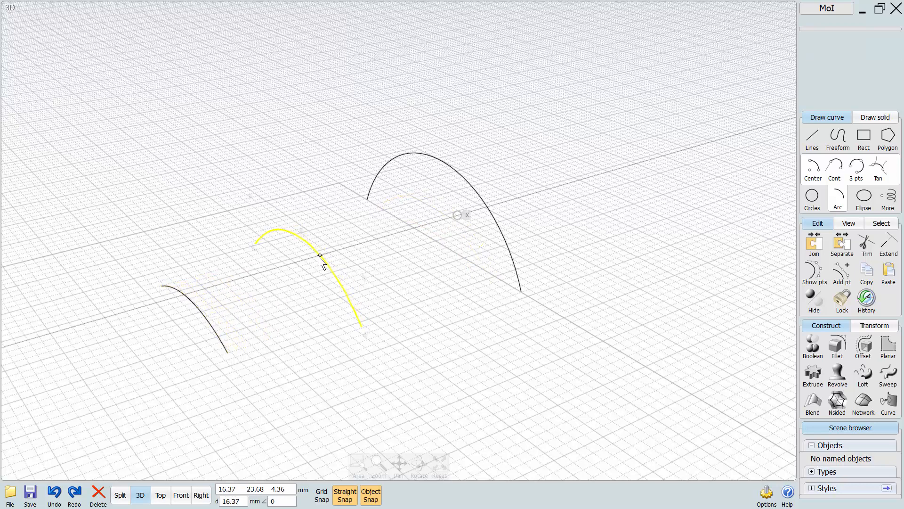
# Loft a surface between the small arc and the middle arc.
pyautogui.click(204, 315)
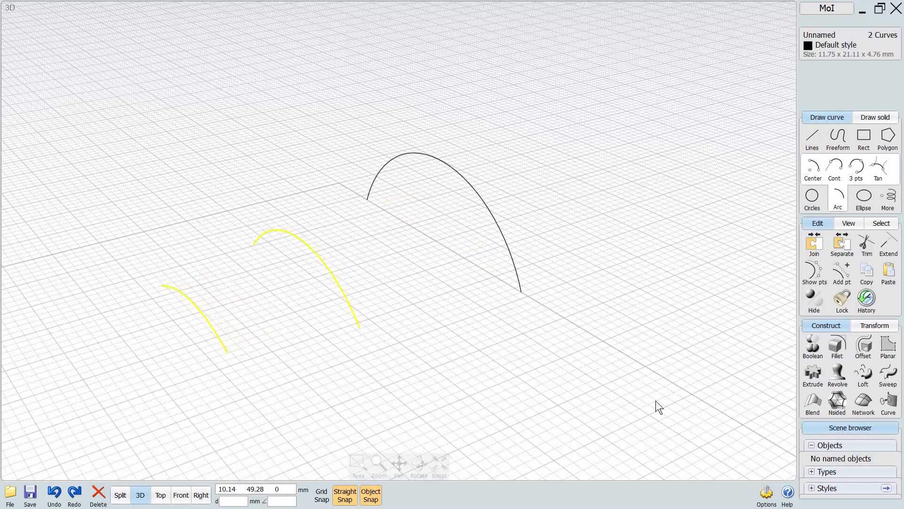
pyautogui.click(863, 374)
pyautogui.press('Return')
# Loft a second surface between the middle arc and the large arc.
pyautogui.click(514, 279)
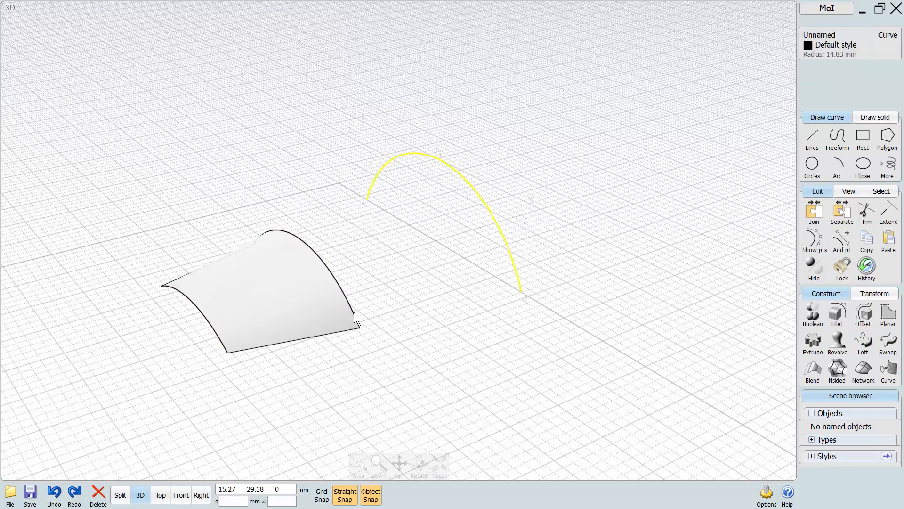
pyautogui.click(335, 289)
pyautogui.click(863, 341)
pyautogui.click(826, 80)
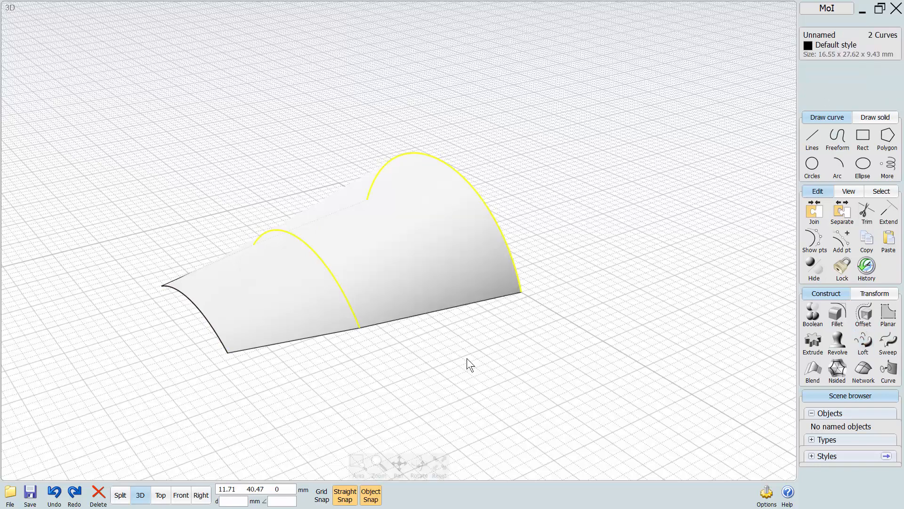
pyautogui.moveTo(468, 358); pyautogui.dragTo(471, 306, button='right')
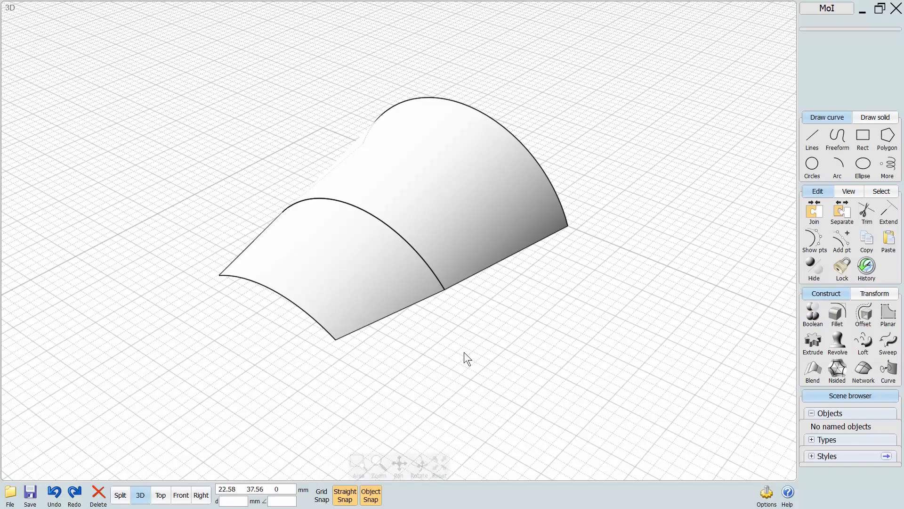
# Move the two lofted surfaces off their source arcs, leaving a gap between them.
pyautogui.moveTo(465, 353); pyautogui.dragTo(456, 357, button='right')
pyautogui.moveTo(361, 311)
pyautogui.mouseDown(button='right')
pyautogui.moveTo(337, 312)
pyautogui.moveTo(364, 323)
pyautogui.mouseUp(button='right')
pyautogui.moveTo(365, 323); pyautogui.dragTo(550, 352)
pyautogui.click(414, 212)
pyautogui.moveTo(415, 212); pyautogui.dragTo(643, 274)
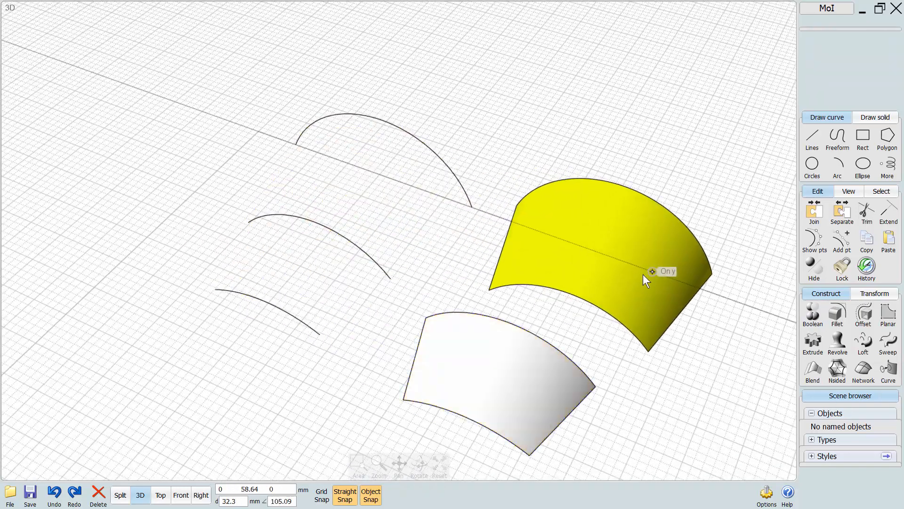
pyautogui.click(582, 334)
# Examine the middle arc and the matching facing edges of the two lofted surfaces.
pyautogui.moveTo(564, 348); pyautogui.dragTo(440, 264, button='right')
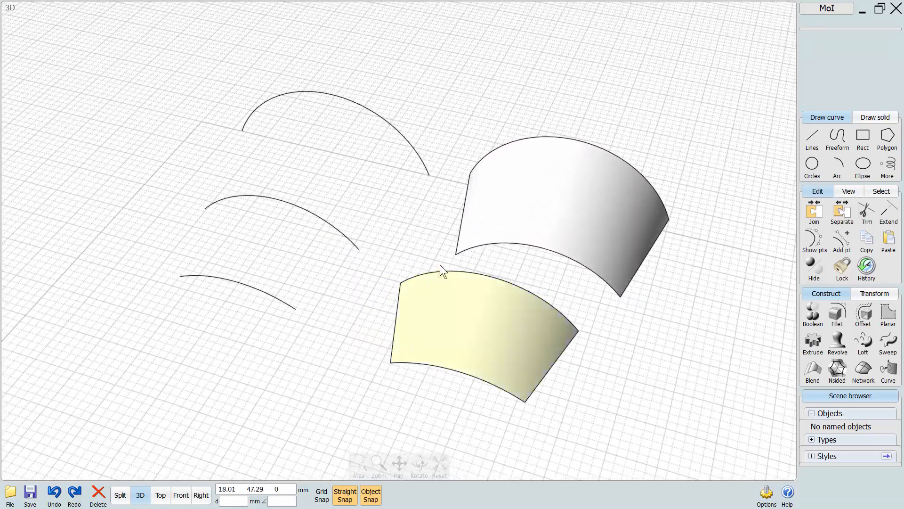
pyautogui.click(289, 201)
pyautogui.click(406, 230)
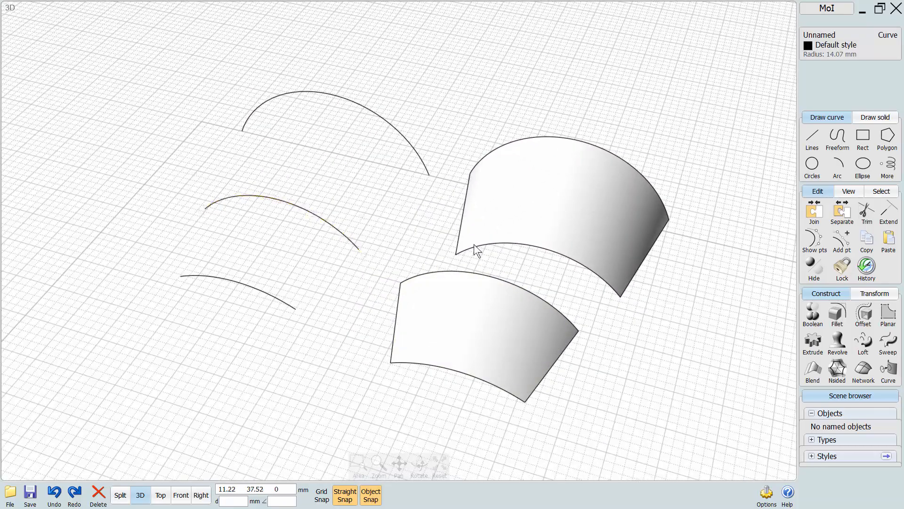
pyautogui.click(493, 243)
pyautogui.click(493, 243)
pyautogui.moveTo(556, 296); pyautogui.dragTo(471, 311, button='right')
pyautogui.click(477, 319)
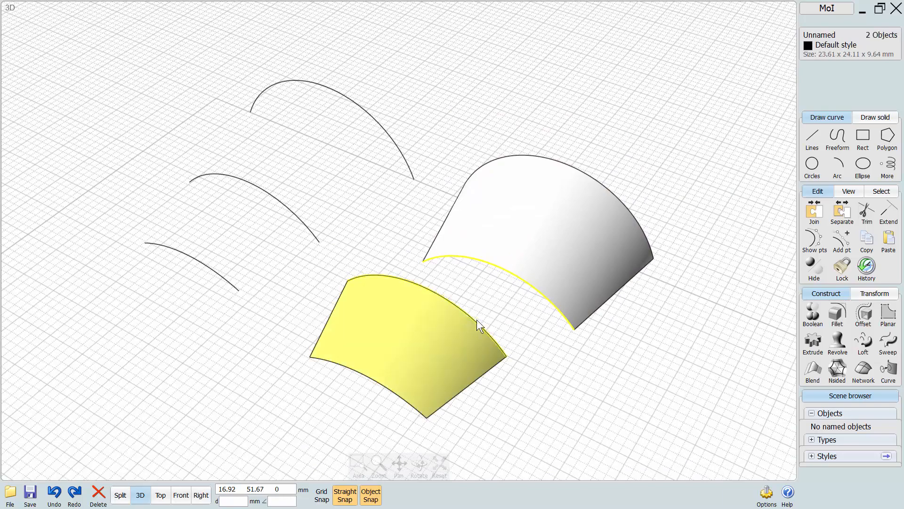
pyautogui.click(477, 319)
pyautogui.moveTo(564, 386); pyautogui.dragTo(494, 366, button='middle')
# Move the smaller lofted surface so its wide edge snaps onto the matching edge of the larger surface.
pyautogui.click(452, 374)
pyautogui.moveTo(430, 339); pyautogui.dragTo(505, 313)
pyautogui.click(510, 340)
# Join the two touching lofted surfaces into one object.
pyautogui.moveTo(540, 375); pyautogui.dragTo(474, 373, button='middle')
pyautogui.moveTo(474, 372); pyautogui.dragTo(452, 286, button='right')
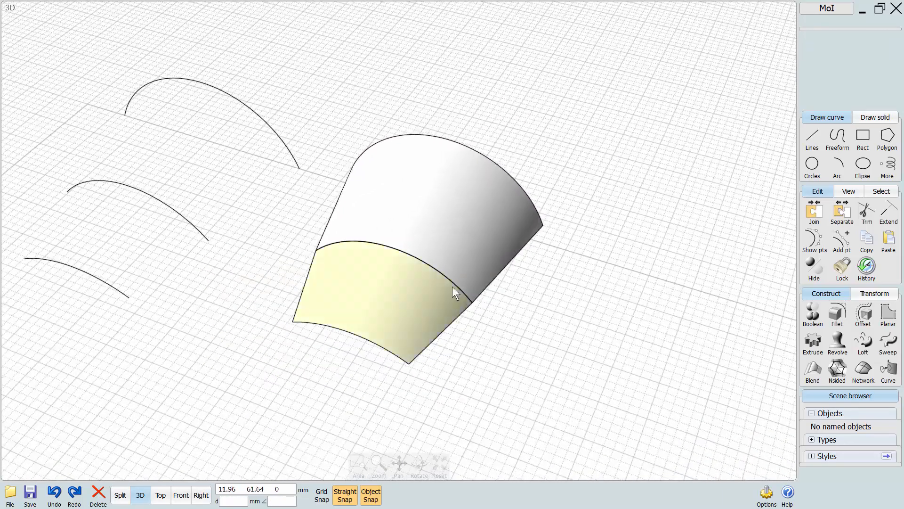
pyautogui.click(400, 313)
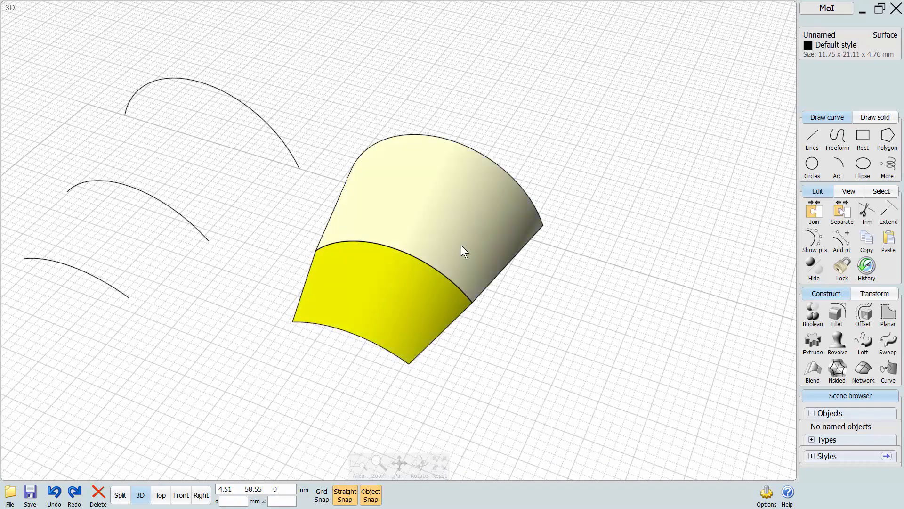
pyautogui.click(462, 245)
pyautogui.click(814, 215)
pyautogui.click(519, 348)
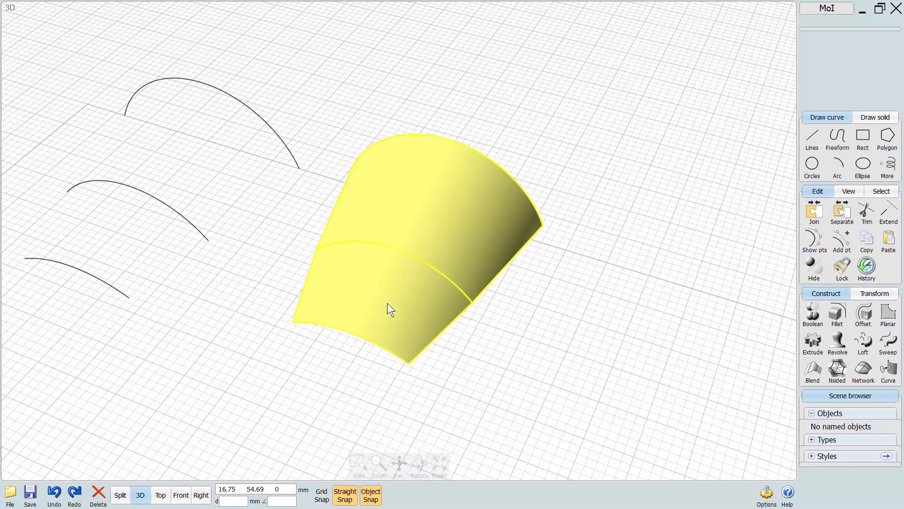
# Deselect the joined surface and examine the shared seam between its two lofted parts from several angles.
pyautogui.moveTo(386, 297); pyautogui.dragTo(455, 257)
pyautogui.click(307, 388)
pyautogui.moveTo(307, 389); pyautogui.dragTo(321, 366, button='right')
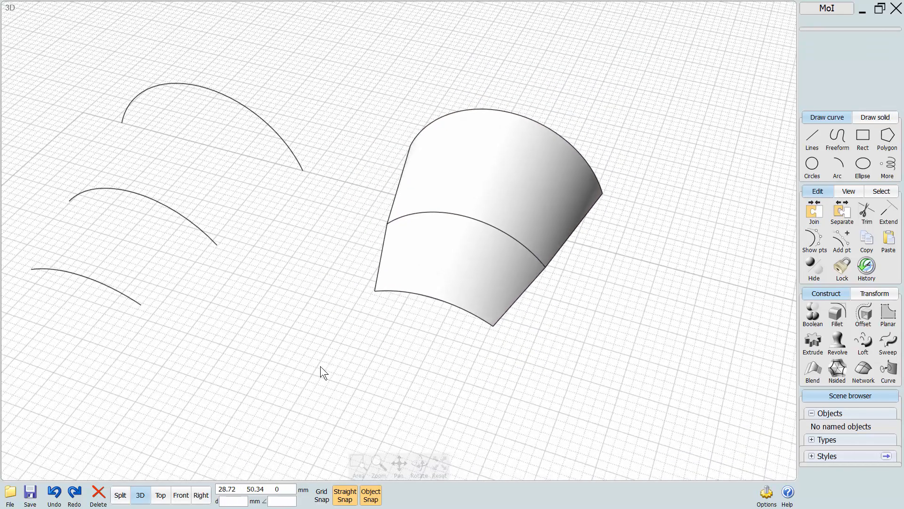
pyautogui.scroll(3, 323, 363)
pyautogui.moveTo(323, 363); pyautogui.dragTo(385, 400, button='middle')
pyautogui.moveTo(385, 401); pyautogui.dragTo(506, 269, button='right')
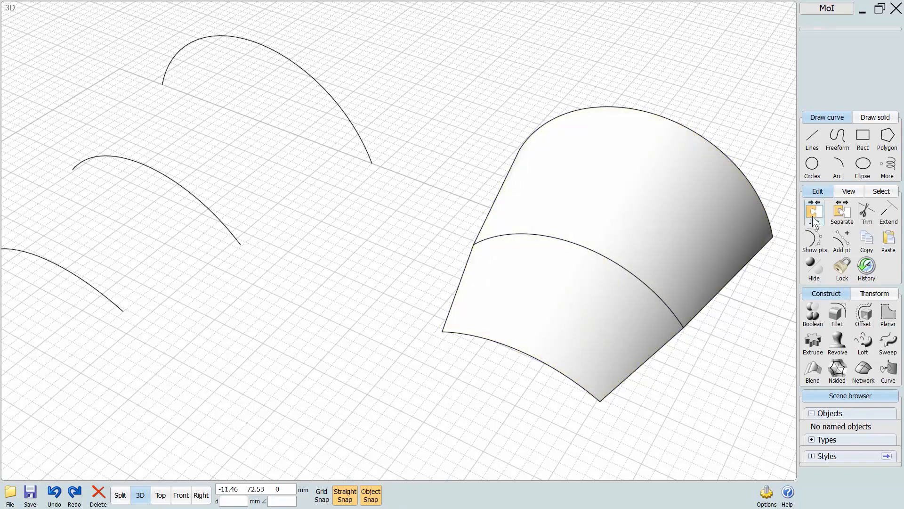
pyautogui.moveTo(728, 233); pyautogui.dragTo(394, 323, button='right')
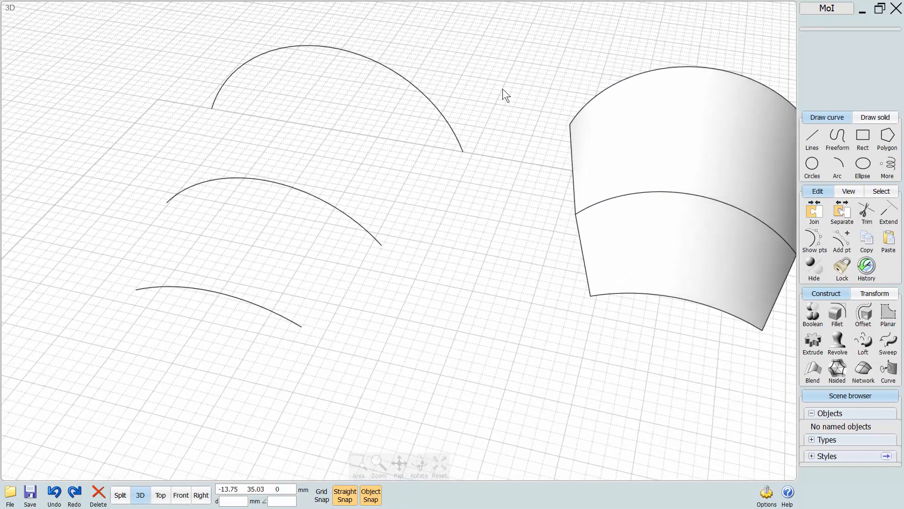
# Loft a surface between the largest arc and the middle arc.
pyautogui.click(445, 121)
pyautogui.moveTo(415, 196); pyautogui.dragTo(363, 292)
pyautogui.click(863, 342)
pyautogui.click(827, 80)
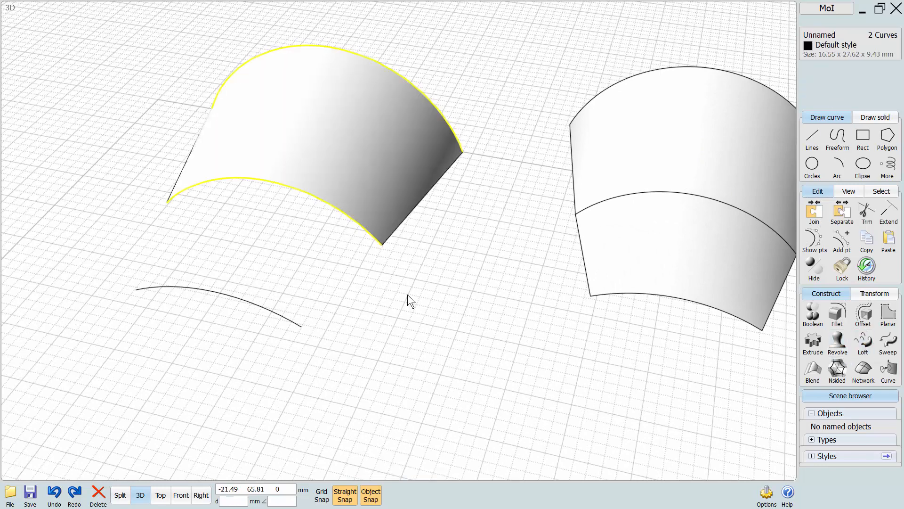
pyautogui.click(408, 295)
# Loft a second surface between the middle arc and the smallest arc.
pyautogui.click(369, 237)
pyautogui.click(284, 321)
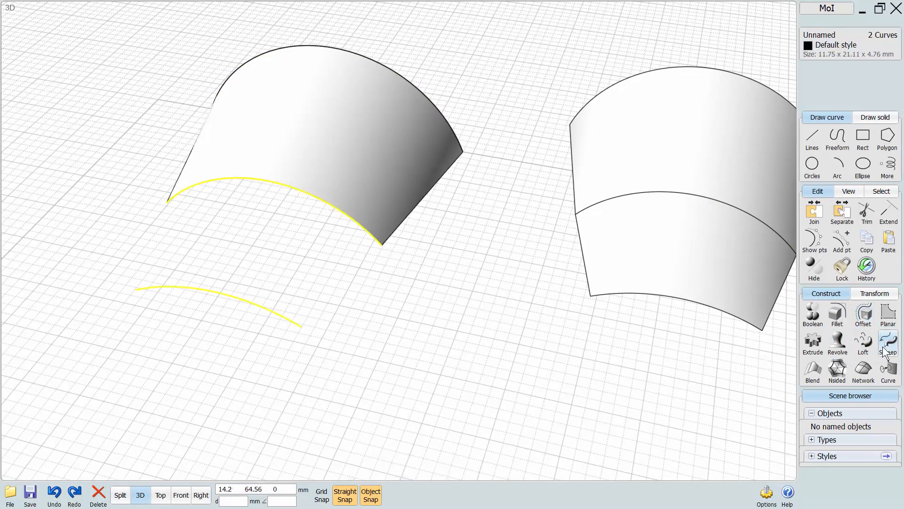
pyautogui.click(862, 341)
pyautogui.click(827, 82)
# Disable history updates for the smaller lofted surface.
pyautogui.click(339, 269)
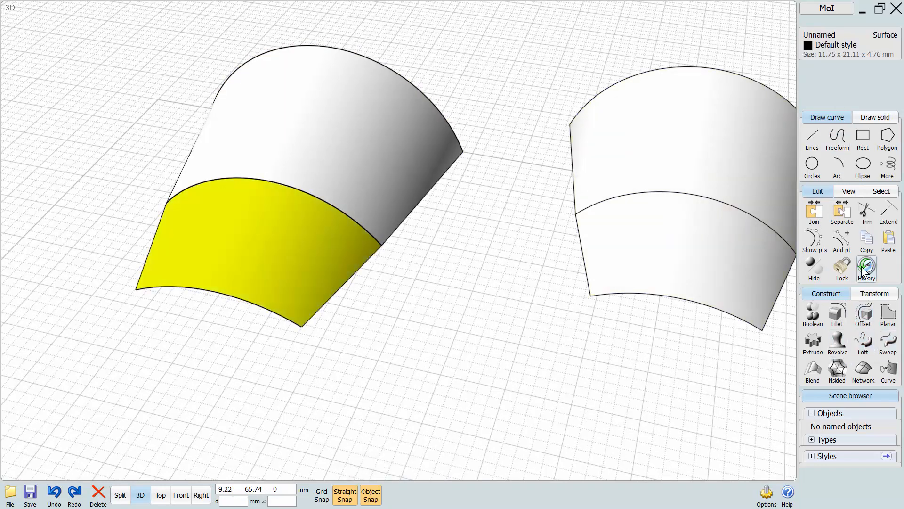
pyautogui.click(866, 267)
pyautogui.click(835, 65)
# Show the middle arc's control points and shift one slightly to reshape the arc shared by the two lofts.
pyautogui.click(409, 242)
pyautogui.click(387, 243)
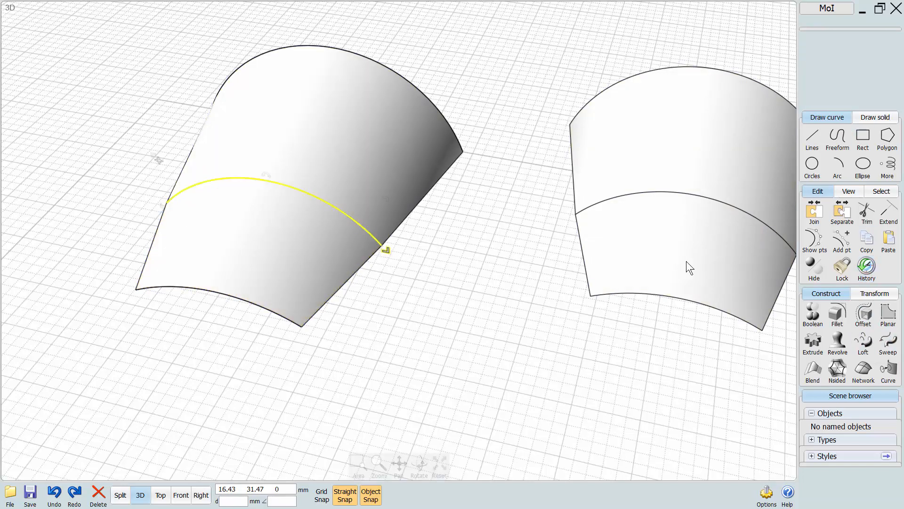
pyautogui.click(814, 239)
pyautogui.click(363, 275)
pyautogui.scroll(3, 363, 275)
pyautogui.moveTo(363, 275); pyautogui.dragTo(426, 359, button='middle')
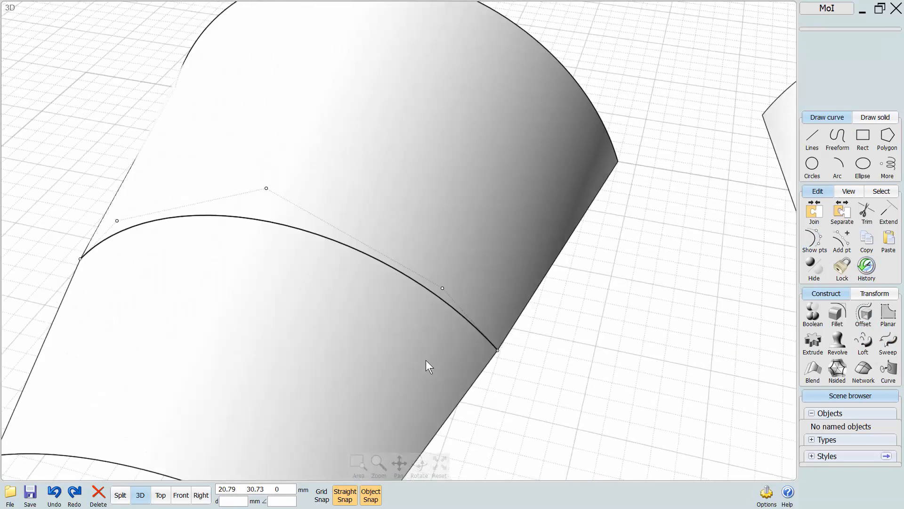
pyautogui.moveTo(425, 360); pyautogui.dragTo(447, 389, button='right')
pyautogui.moveTo(385, 235); pyautogui.dragTo(385, 224)
pyautogui.click(521, 388)
pyautogui.click(492, 375)
# Inspect the mismatched edge between the two lofted surfaces and try to join them.
pyautogui.moveTo(427, 397); pyautogui.dragTo(501, 331, button='middle')
pyautogui.moveTo(501, 330)
pyautogui.mouseDown(button='right')
pyautogui.moveTo(505, 340)
pyautogui.moveTo(505, 320)
pyautogui.mouseUp(button='right')
pyautogui.moveTo(143, 332); pyautogui.dragTo(279, 287, button='right')
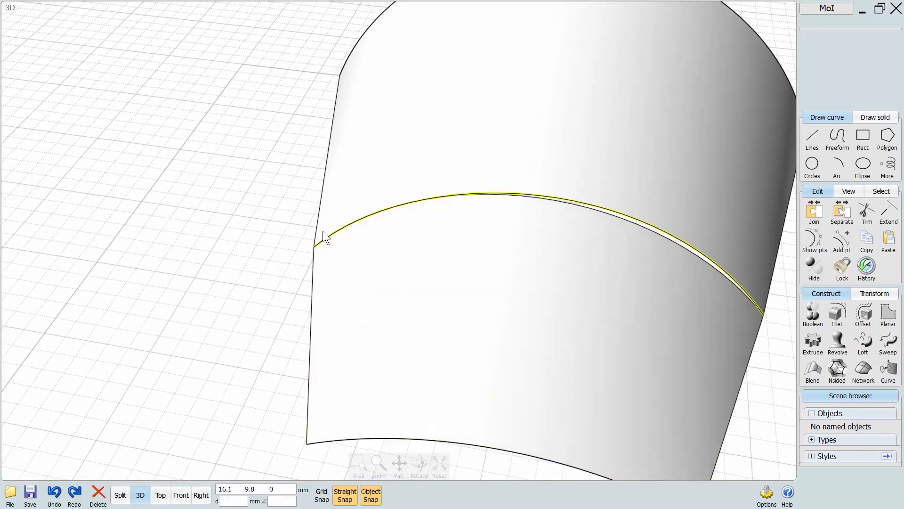
pyautogui.moveTo(422, 210); pyautogui.dragTo(384, 332, button='right')
pyautogui.click(383, 332)
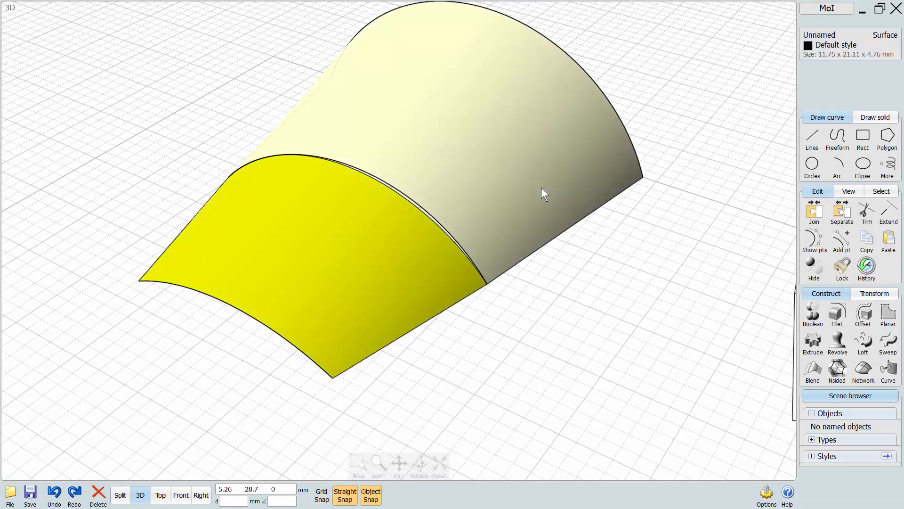
pyautogui.click(542, 191)
pyautogui.click(819, 212)
pyautogui.click(581, 324)
# Move the smaller and larger lofted surfaces off their source arcs in opposite directions to test the join.
pyautogui.moveTo(380, 292); pyautogui.dragTo(356, 324)
pyautogui.click(550, 366)
pyautogui.scroll(-3, 536, 394)
pyautogui.moveTo(536, 394); pyautogui.dragTo(472, 392, button='middle')
pyautogui.moveTo(456, 256); pyautogui.dragTo(505, 231)
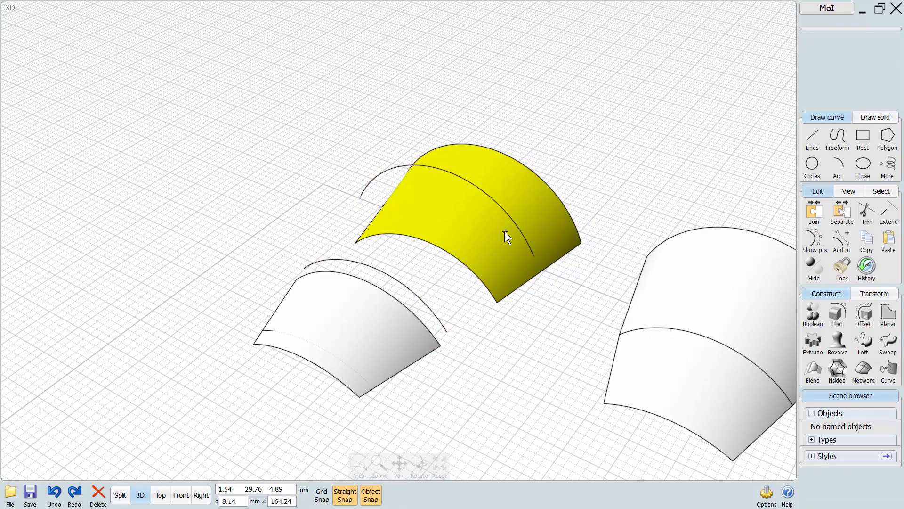
pyautogui.click(451, 363)
# Delete the two lofted surfaces with their arcs and the joined surface to empty the scene.
pyautogui.moveTo(445, 328); pyautogui.dragTo(547, 204, button='right')
pyautogui.moveTo(563, 136); pyautogui.dragTo(321, 354)
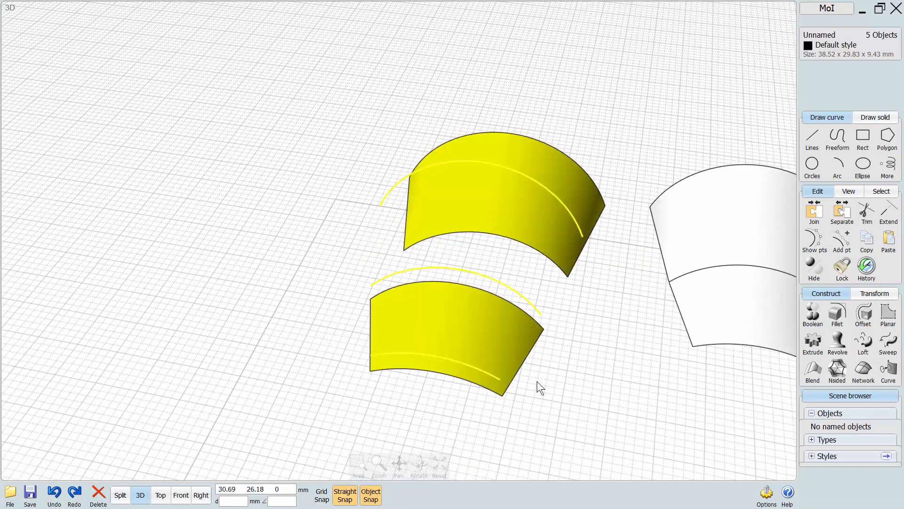
pyautogui.press('Delete')
pyautogui.moveTo(561, 378); pyautogui.dragTo(342, 359, button='middle')
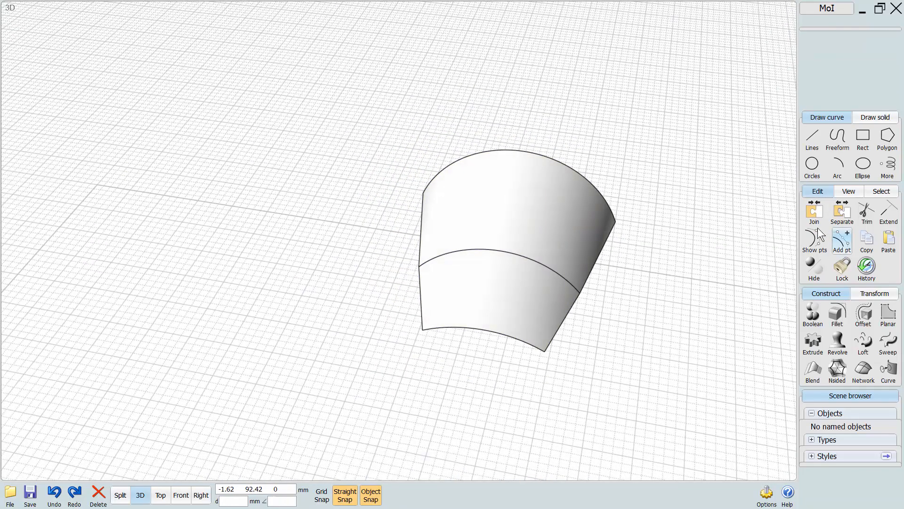
pyautogui.moveTo(697, 218); pyautogui.dragTo(346, 380)
pyautogui.press('Delete')
# Switch to the Right view and turn off Straight Snap and Object Snap.
pyautogui.click(201, 494)
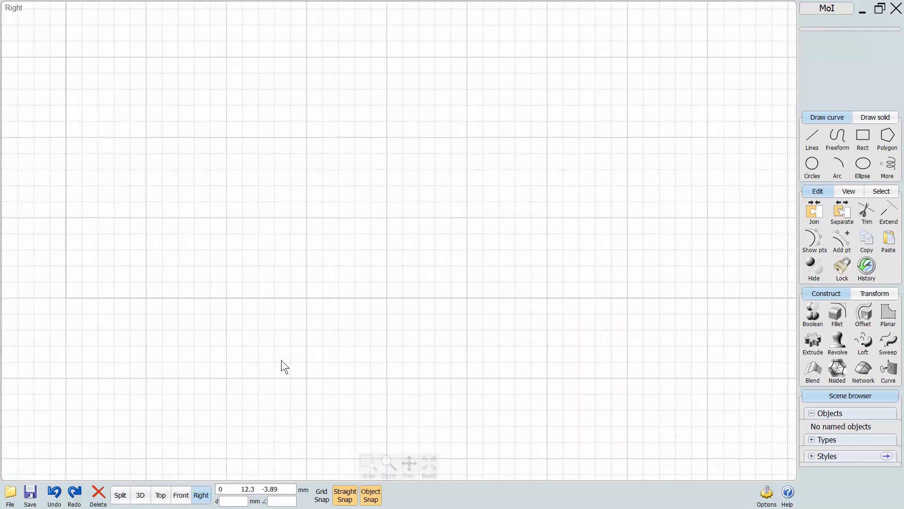
pyautogui.scroll(3, 281, 360)
pyautogui.moveTo(334, 381); pyautogui.dragTo(316, 405, button='middle')
pyautogui.click(351, 496)
pyautogui.click(372, 496)
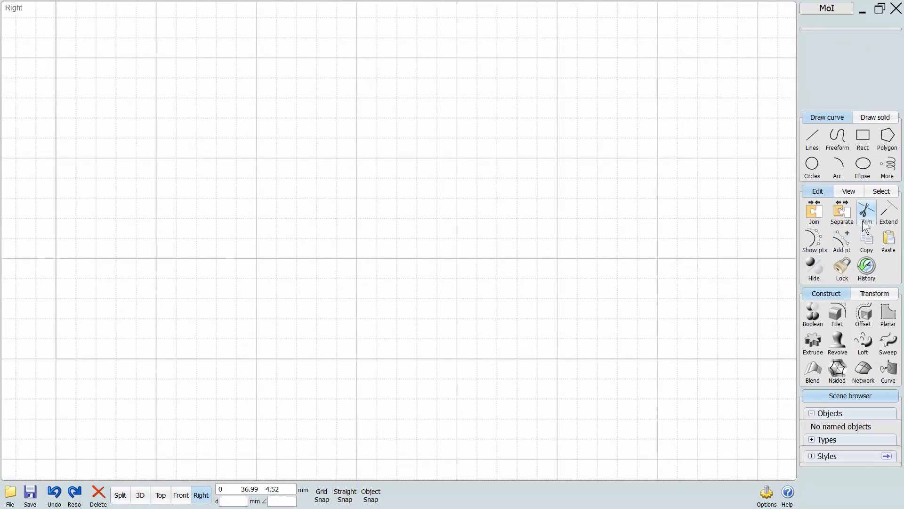
# Draw an S-shaped control-point curve about 11 mm high.
pyautogui.click(838, 137)
pyautogui.click(813, 141)
pyautogui.click(630, 296)
pyautogui.click(652, 197)
pyautogui.click(597, 97)
pyautogui.click(404, 196)
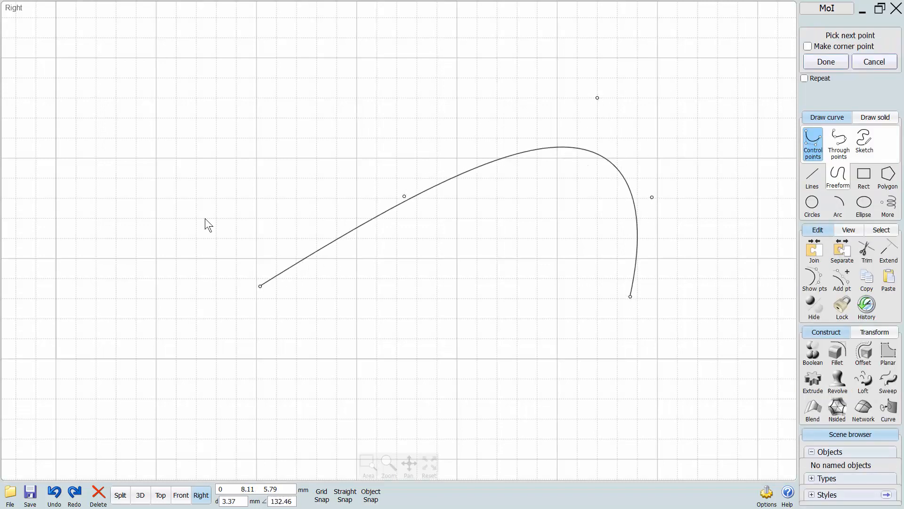
pyautogui.click(202, 204)
pyautogui.click(236, 67)
pyautogui.rightClick(236, 67)
# Draw a straight sloping line about 25 mm across that crosses the S-shaped curve and overhangs both sides.
pyautogui.moveTo(270, 191); pyautogui.dragTo(229, 294, button='middle')
pyautogui.click(812, 177)
pyautogui.click(837, 141)
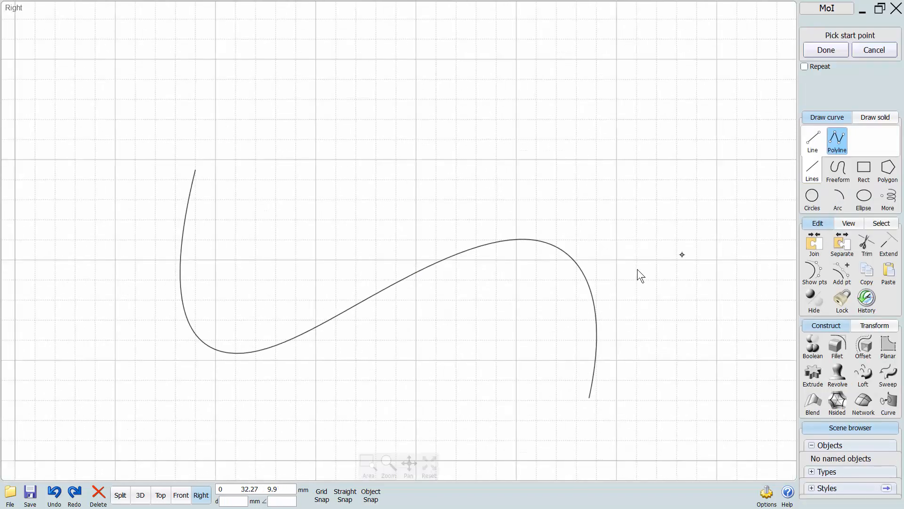
pyautogui.moveTo(612, 291); pyautogui.dragTo(601, 242, button='middle')
pyautogui.click(632, 324)
pyautogui.click(125, 202)
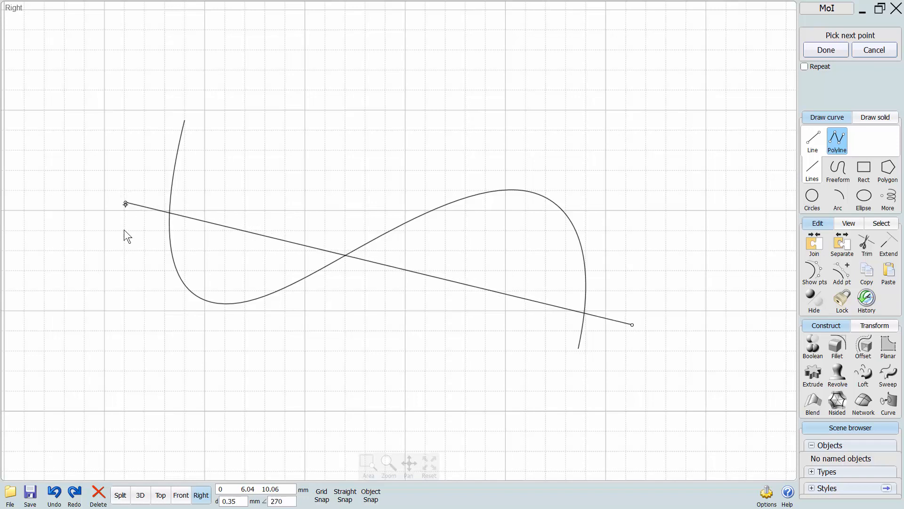
pyautogui.rightClick(125, 229)
# Draw a wavy control-point curve above the sloping line, crossing the S-shaped curve from one side to the other.
pyautogui.moveTo(281, 360); pyautogui.dragTo(382, 361, button='middle')
pyautogui.click(834, 171)
pyautogui.click(813, 142)
pyautogui.click(728, 294)
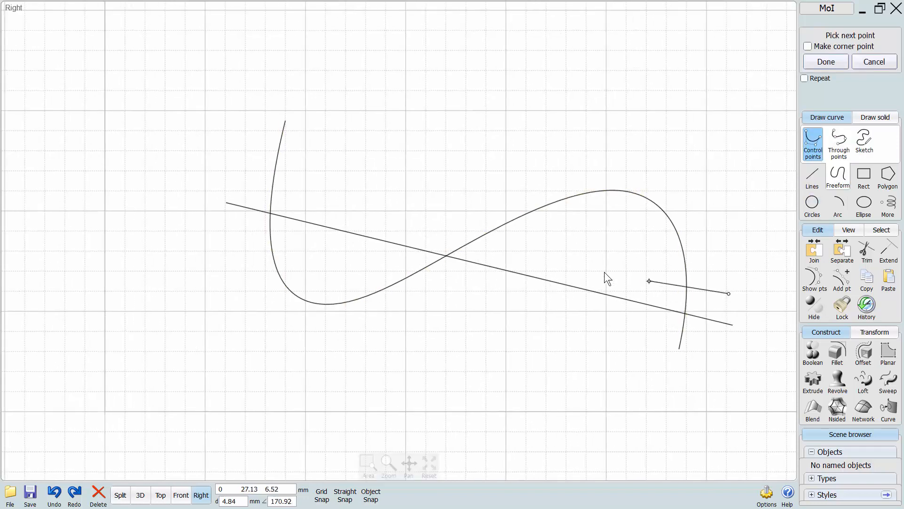
pyautogui.click(556, 253)
pyautogui.click(471, 161)
pyautogui.click(396, 153)
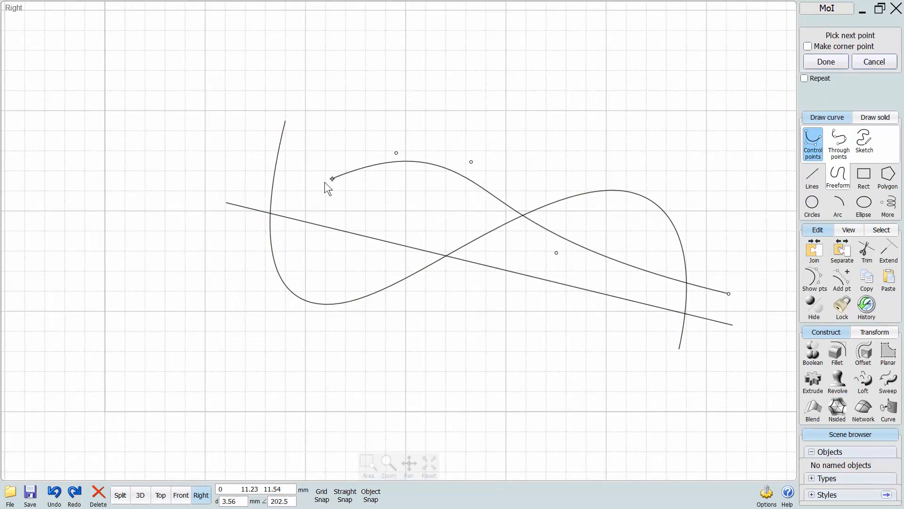
pyautogui.click(324, 182)
pyautogui.click(226, 171)
pyautogui.rightClick(198, 269)
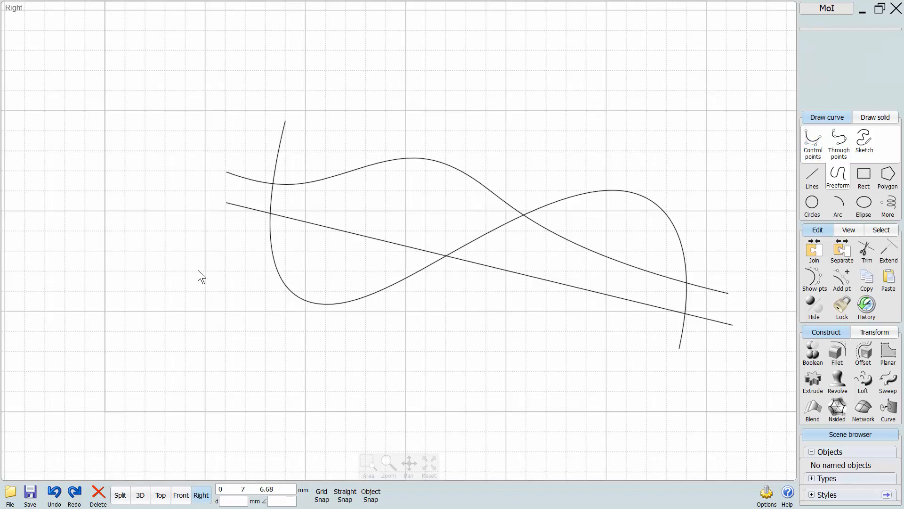
# Copy all three curves to a spot above the originals.
pyautogui.moveTo(290, 319); pyautogui.dragTo(188, 279, button='middle')
pyautogui.scroll(-2, 188, 280)
pyautogui.moveTo(343, 310); pyautogui.dragTo(337, 385, button='middle')
pyautogui.hotkey('ctrl', 'a')
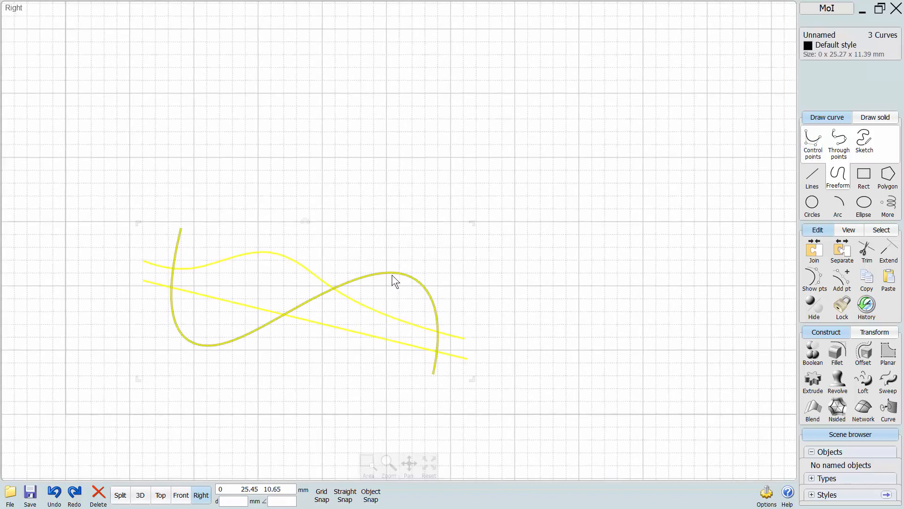
pyautogui.keyDown('alt'); pyautogui.moveTo(392, 275); pyautogui.dragTo(425, 100); pyautogui.keyUp('alt')
pyautogui.click(400, 191)
# Place a copy of the S-shaped curve above the duplicated set.
pyautogui.moveTo(402, 124); pyautogui.dragTo(388, 254, button='middle')
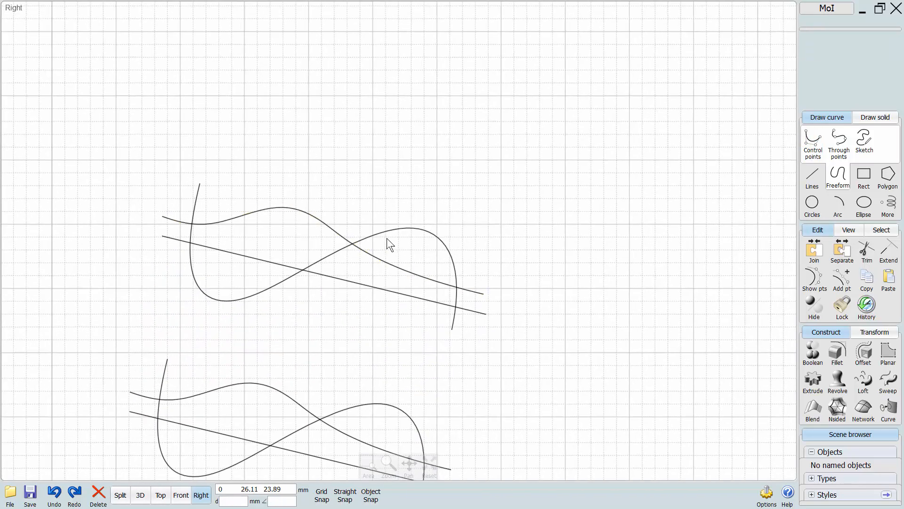
pyautogui.keyDown('alt'); pyautogui.moveTo(386, 230); pyautogui.dragTo(422, 40); pyautogui.keyUp('alt')
pyautogui.click(406, 117)
pyautogui.scroll(-2, 408, 139)
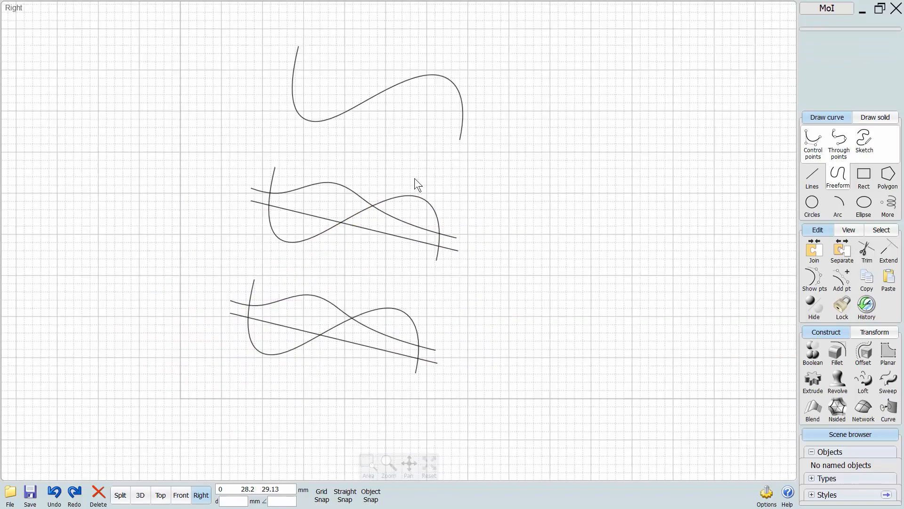
pyautogui.moveTo(414, 181); pyautogui.dragTo(384, 199, button='middle')
pyautogui.scroll(1, 362, 278)
pyautogui.moveTo(361, 279); pyautogui.dragTo(361, 310, button='middle')
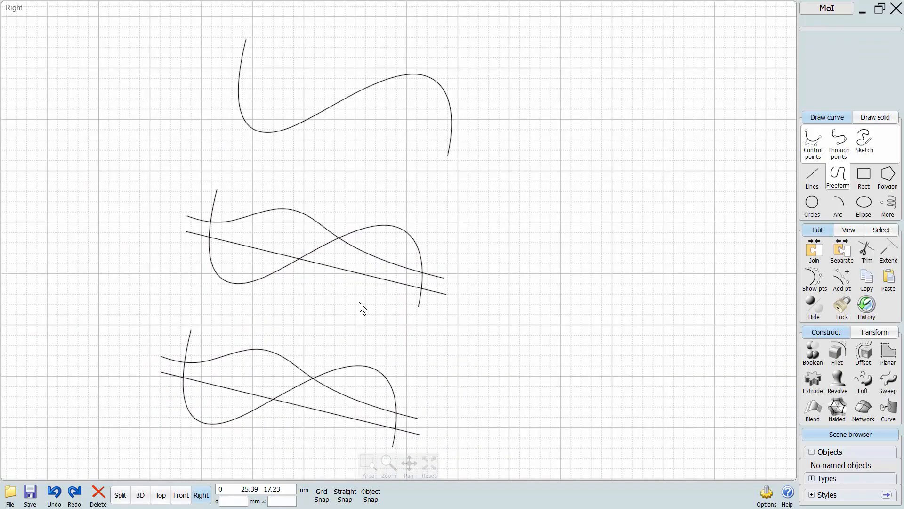
# Select the three curves of the lowest set and cut them against one another with a mutual Trim.
pyautogui.moveTo(333, 349); pyautogui.dragTo(336, 278, button='middle')
pyautogui.scroll(1, 344, 322)
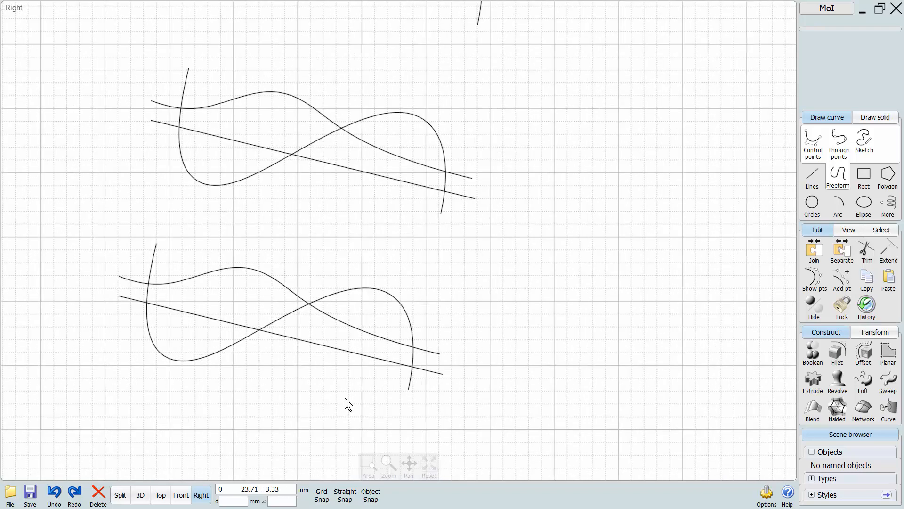
pyautogui.moveTo(345, 398); pyautogui.dragTo(376, 373, button='middle')
pyautogui.click(430, 336)
pyautogui.click(430, 323)
pyautogui.click(441, 304)
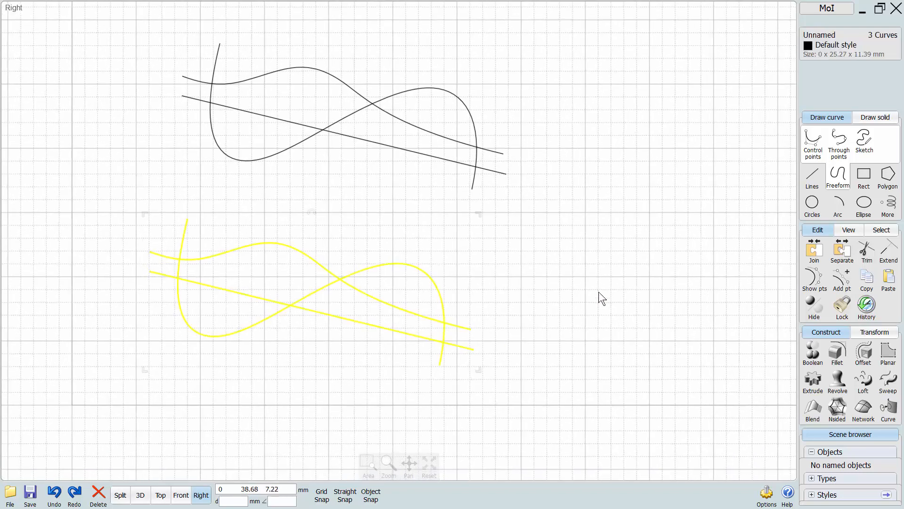
pyautogui.click(862, 254)
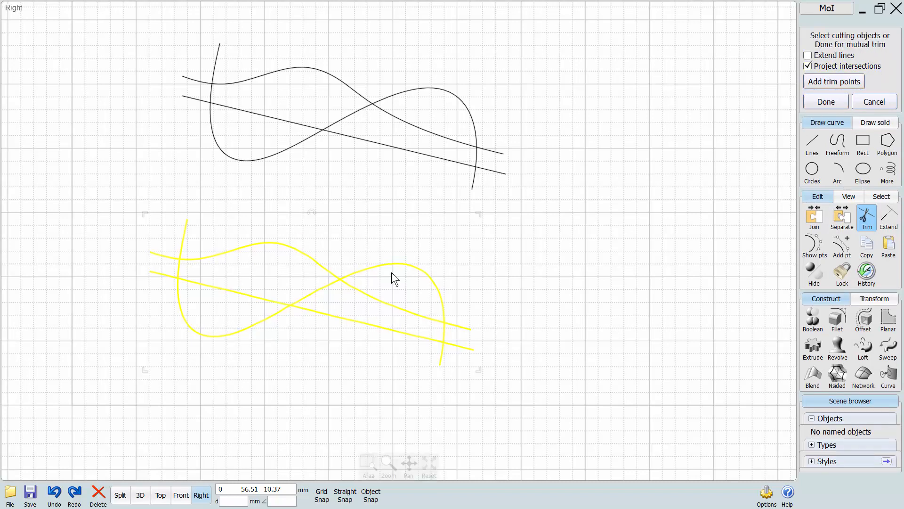
pyautogui.click(825, 103)
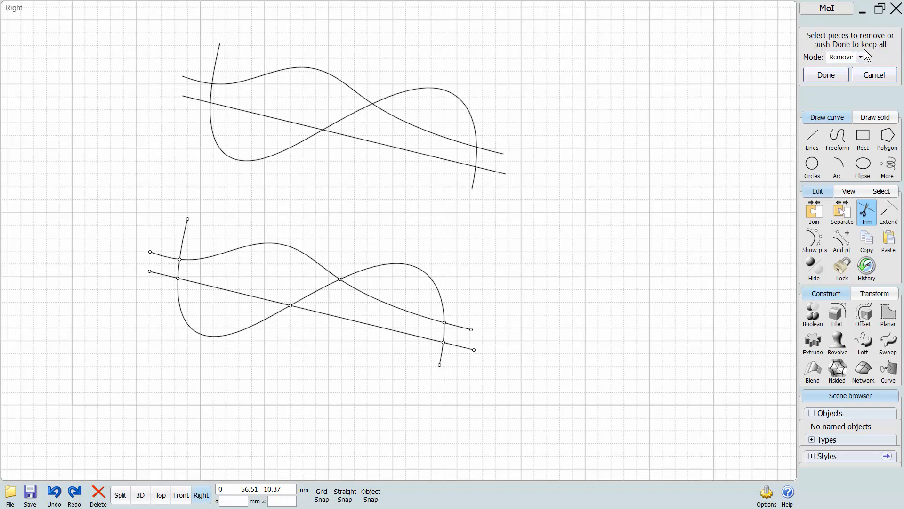
# Check the individual segments between the intersections and complete the Trim, keeping all pieces.
pyautogui.click(408, 270)
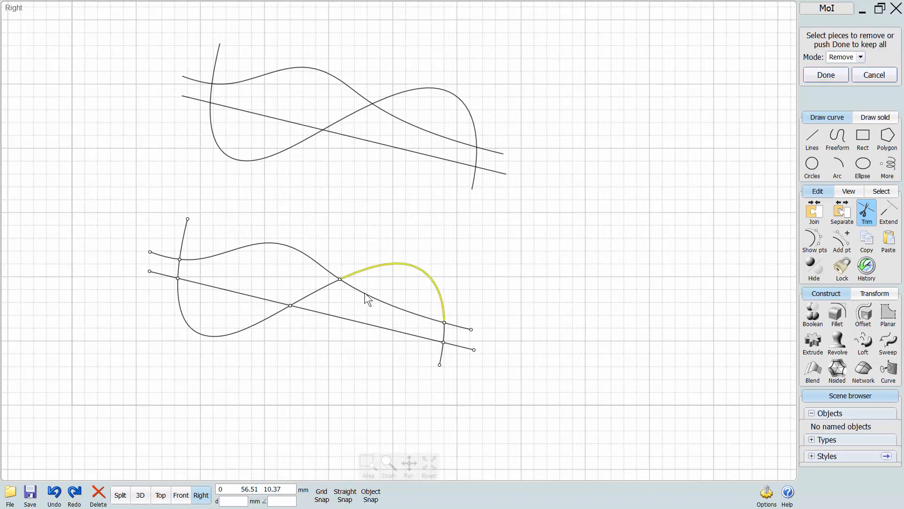
pyautogui.click(236, 331)
pyautogui.click(181, 248)
pyautogui.moveTo(247, 222); pyautogui.dragTo(297, 223, button='middle')
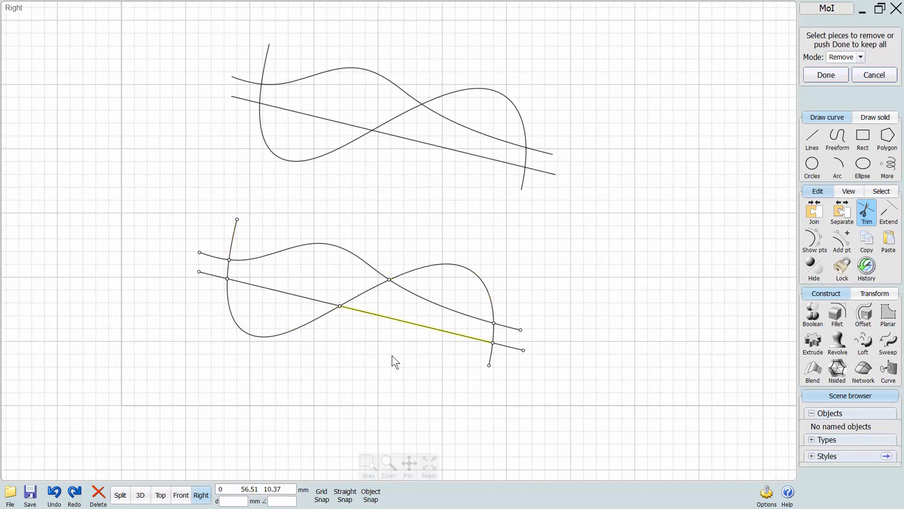
pyautogui.moveTo(340, 374); pyautogui.dragTo(321, 395, button='right')
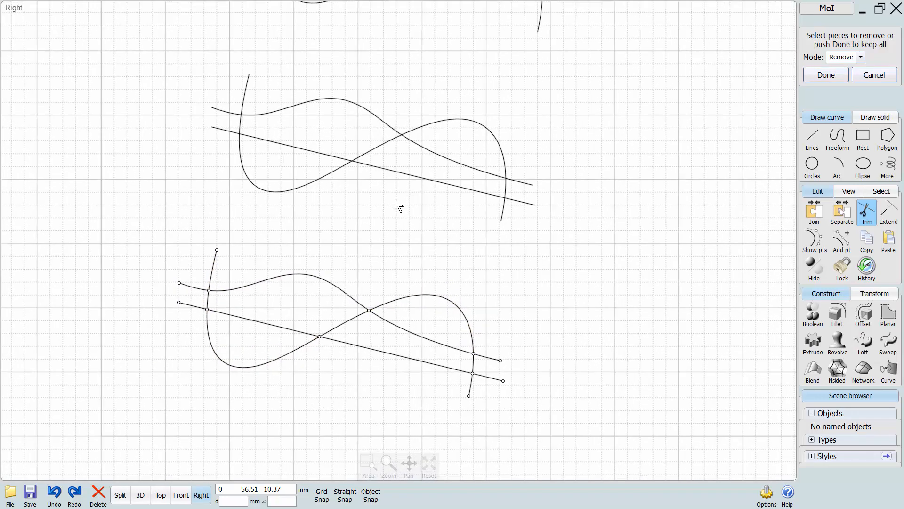
pyautogui.moveTo(361, 287)
pyautogui.mouseDown(button='right')
pyautogui.moveTo(372, 305)
pyautogui.moveTo(355, 287)
pyautogui.moveTo(355, 297)
pyautogui.mouseUp(button='right')
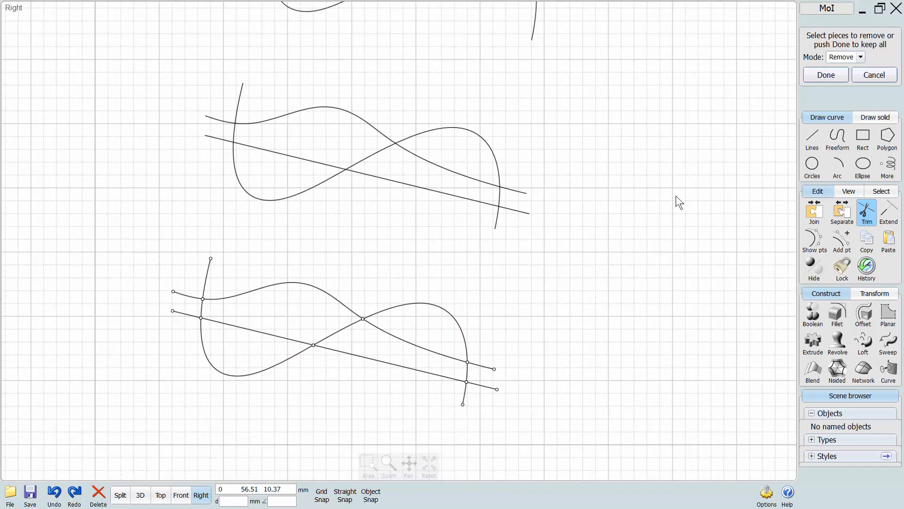
pyautogui.click(819, 78)
# Move the cut segments in the right half of the lowest curve set away from their intersections.
pyautogui.moveTo(420, 306); pyautogui.dragTo(444, 280)
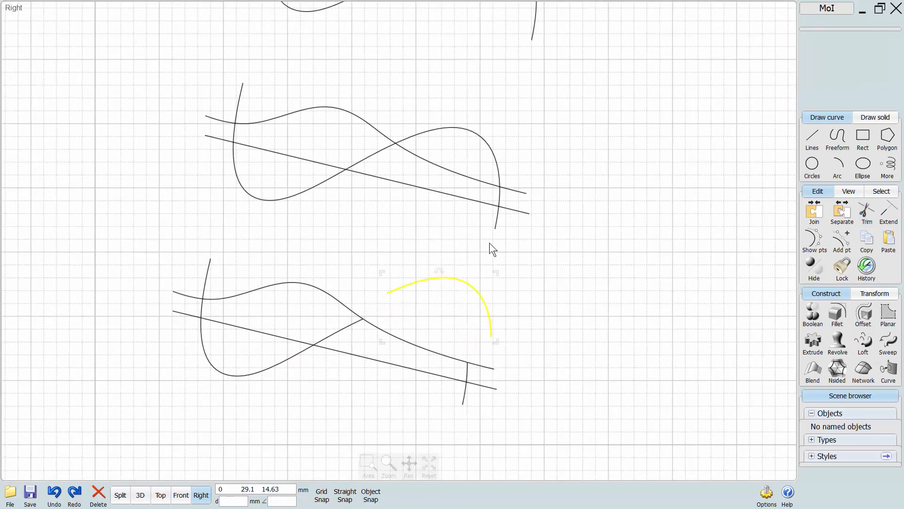
pyautogui.click(488, 247)
pyautogui.moveTo(487, 368); pyautogui.dragTo(508, 358)
pyautogui.click(539, 321)
pyautogui.moveTo(483, 387); pyautogui.dragTo(443, 420)
pyautogui.click(426, 409)
pyautogui.click(432, 395)
pyautogui.moveTo(468, 375); pyautogui.dragTo(432, 392)
pyautogui.click(427, 396)
pyautogui.click(398, 400)
pyautogui.moveTo(419, 347); pyautogui.dragTo(425, 357)
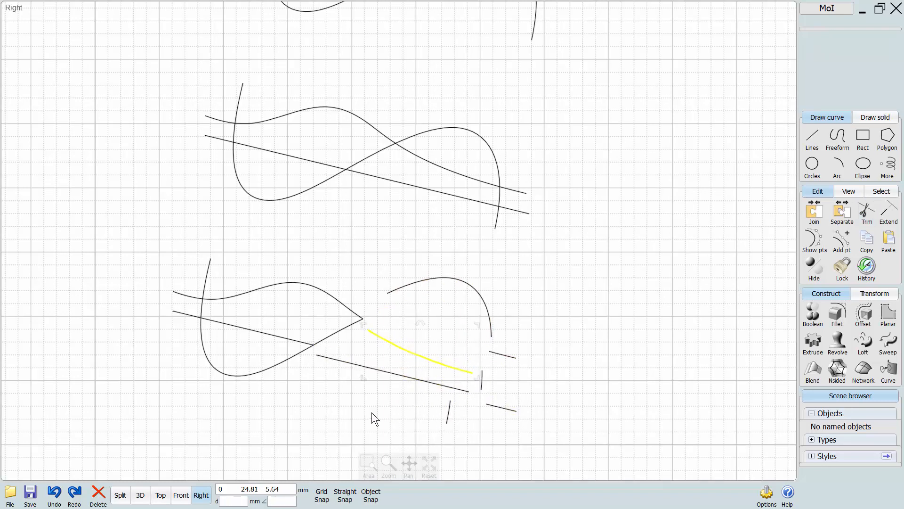
# Move the cut segments in the middle of the lowest curve set away from their intersections.
pyautogui.click(374, 418)
pyautogui.scroll(2, 332, 344)
pyautogui.moveTo(329, 330); pyautogui.dragTo(333, 340)
pyautogui.click(327, 305)
pyautogui.moveTo(346, 281); pyautogui.dragTo(355, 265)
pyautogui.click(302, 295)
pyautogui.moveTo(264, 336); pyautogui.dragTo(275, 317)
pyautogui.click(240, 349)
pyautogui.moveTo(243, 378); pyautogui.dragTo(237, 408)
# Spread apart the short cut segments at the left end of the lowest curve set.
pyautogui.click(139, 313)
pyautogui.moveTo(112, 300); pyautogui.dragTo(130, 307)
pyautogui.click(113, 304)
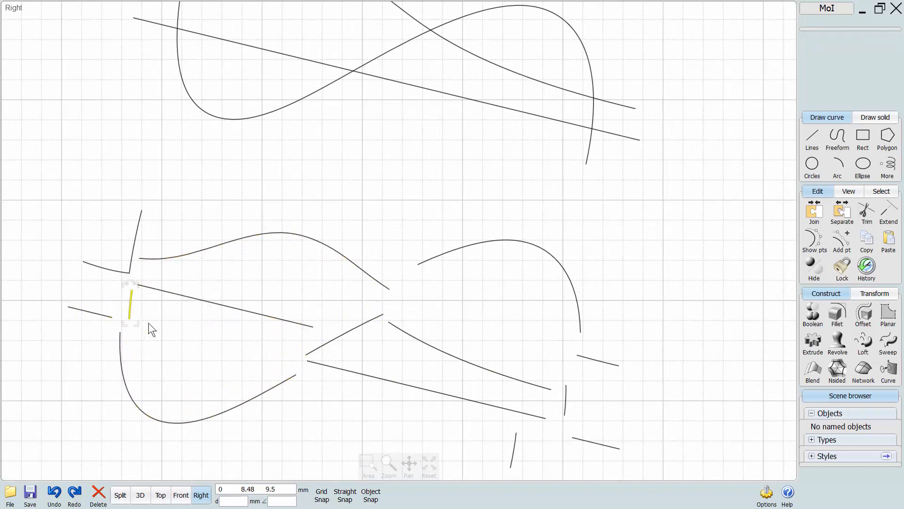
pyautogui.click(149, 323)
pyautogui.moveTo(119, 272); pyautogui.dragTo(105, 281)
pyautogui.click(198, 371)
pyautogui.scroll(-2, 215, 375)
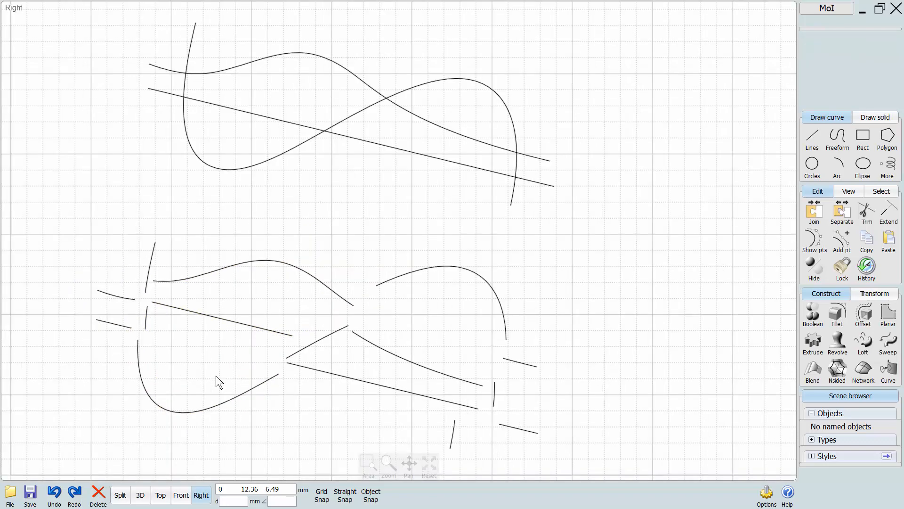
# Trim the S-shaped curve of the middle set using the wavy curve and straight line as cutting objects, keeping all pieces.
pyautogui.moveTo(385, 244); pyautogui.dragTo(357, 285, button='middle')
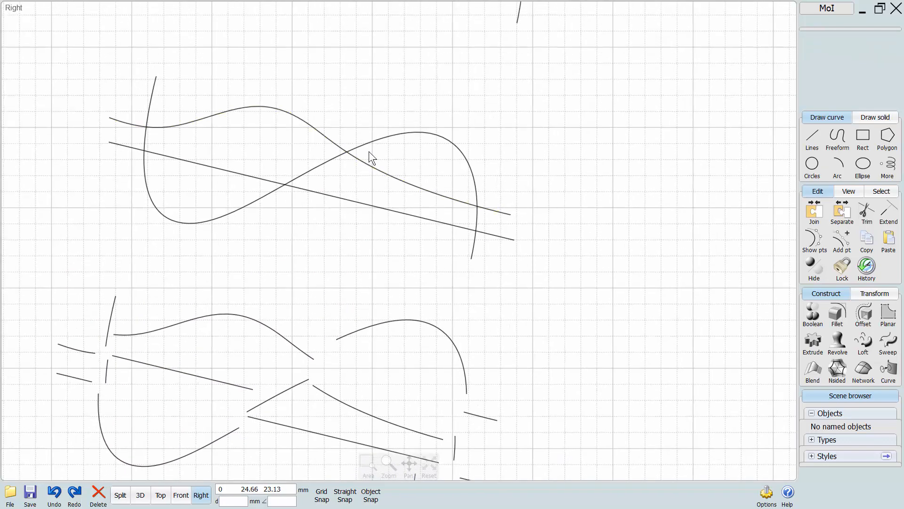
pyautogui.click(371, 145)
pyautogui.moveTo(414, 168); pyautogui.dragTo(397, 205, button='middle')
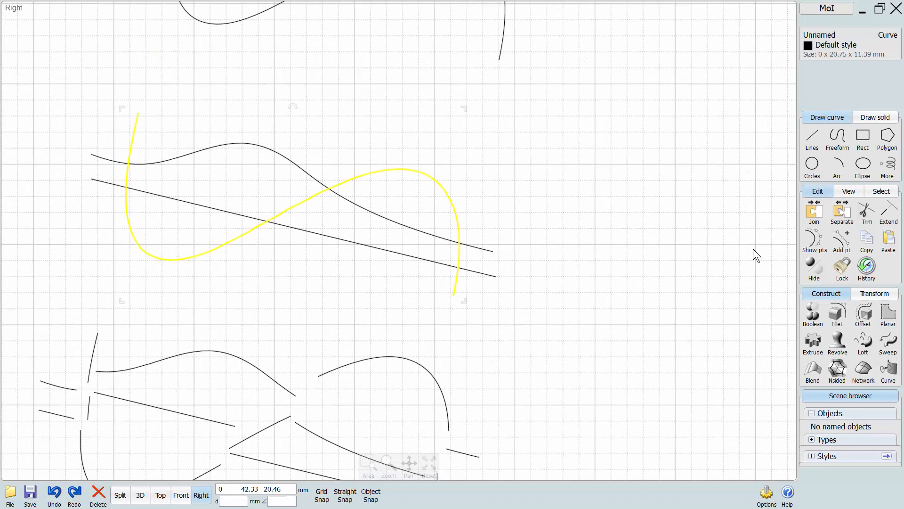
pyautogui.click(867, 213)
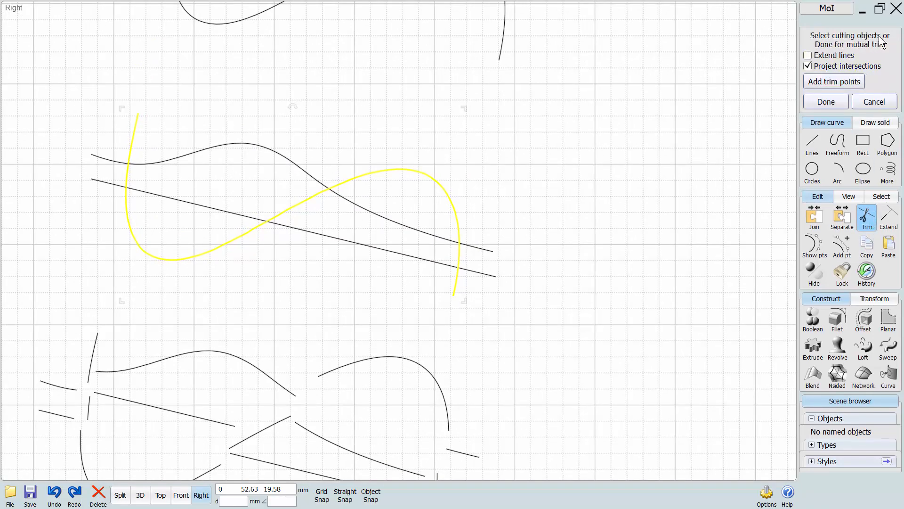
pyautogui.click(428, 235)
pyautogui.click(429, 260)
pyautogui.moveTo(331, 290); pyautogui.dragTo(412, 336, button='middle')
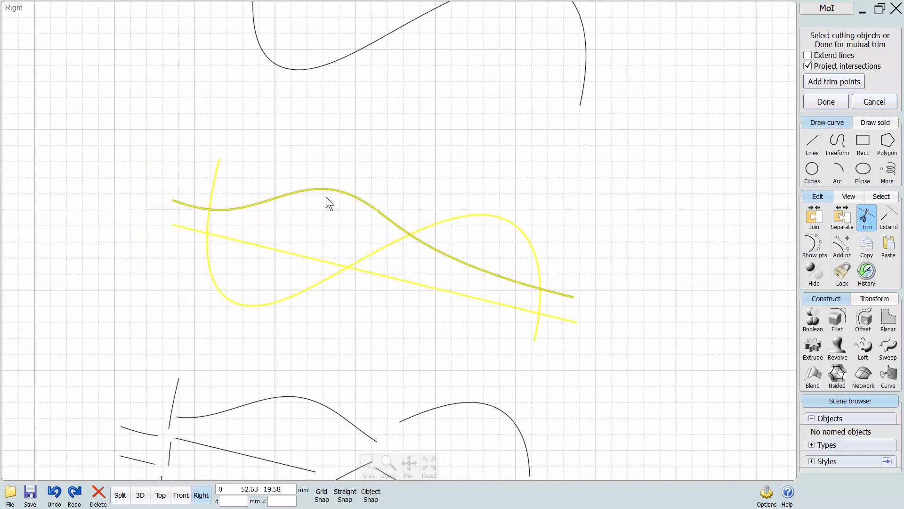
pyautogui.click(824, 102)
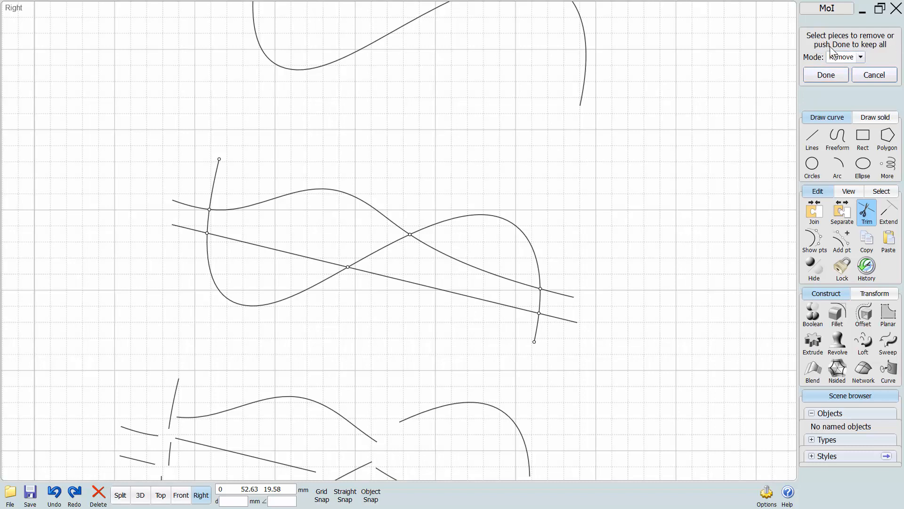
pyautogui.click(816, 76)
# Move the right, central and lower-left pieces of the middle set's trimmed S-shaped curve away from their cut points.
pyautogui.moveTo(620, 219); pyautogui.dragTo(598, 181, button='middle')
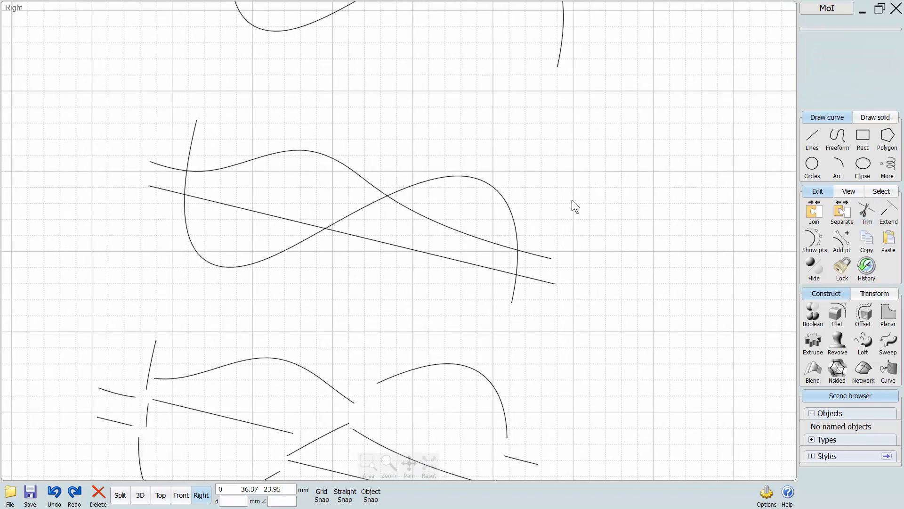
pyautogui.moveTo(510, 200); pyautogui.dragTo(526, 179)
pyautogui.click(565, 151)
pyautogui.moveTo(515, 289); pyautogui.dragTo(517, 316)
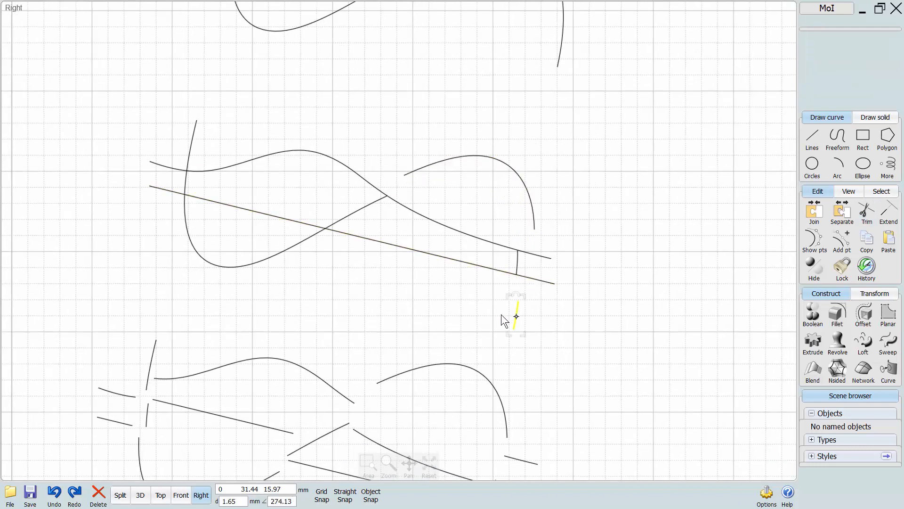
pyautogui.moveTo(517, 263); pyautogui.dragTo(524, 273)
pyautogui.moveTo(301, 238); pyautogui.dragTo(270, 276)
pyautogui.moveTo(337, 222); pyautogui.dragTo(337, 256)
pyautogui.click(301, 264)
# Pull the two remaining short pieces at the left end of the trimmed S-shaped curve apart.
pyautogui.click(179, 172)
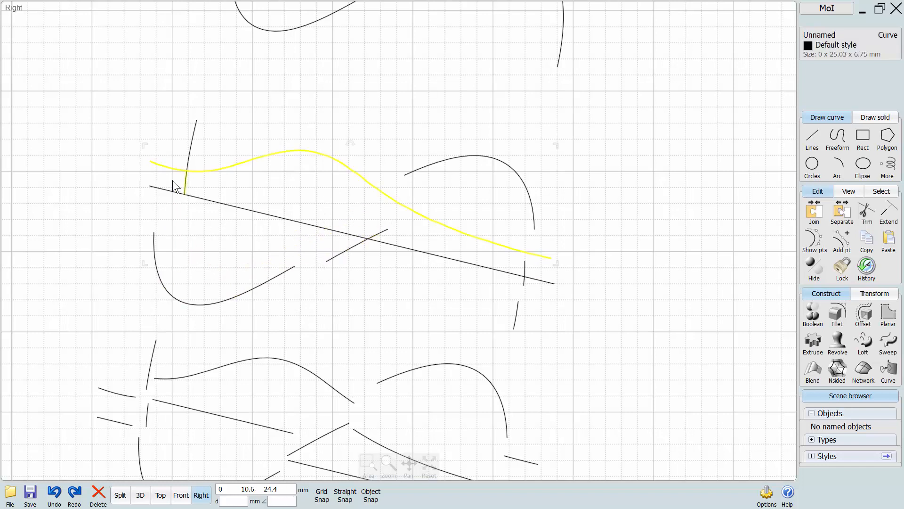
pyautogui.click(172, 180)
pyautogui.moveTo(185, 183); pyautogui.dragTo(160, 197)
pyautogui.click(159, 133)
pyautogui.moveTo(190, 151); pyautogui.dragTo(177, 134)
pyautogui.click(206, 143)
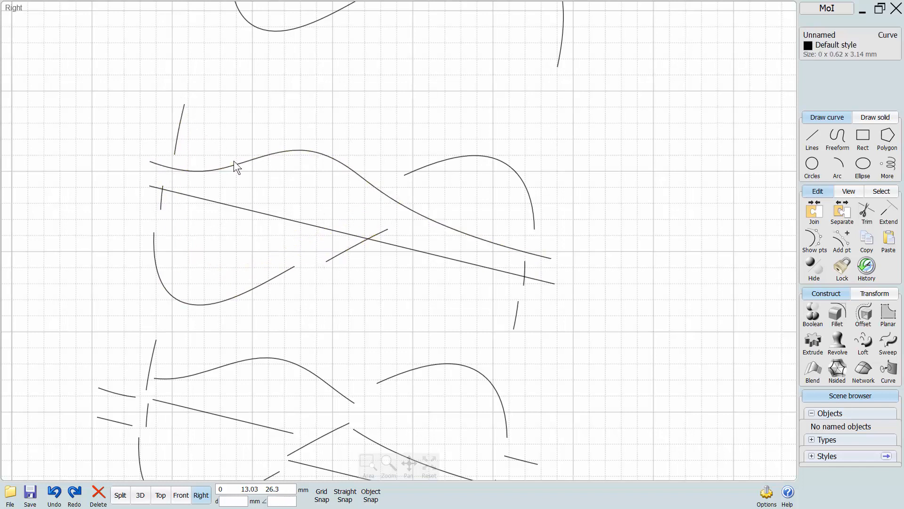
# Move the uncut wavy curve and straight line of the middle set upward, away from the S-curve pieces.
pyautogui.click(235, 162)
pyautogui.click(255, 204)
pyautogui.click(280, 242)
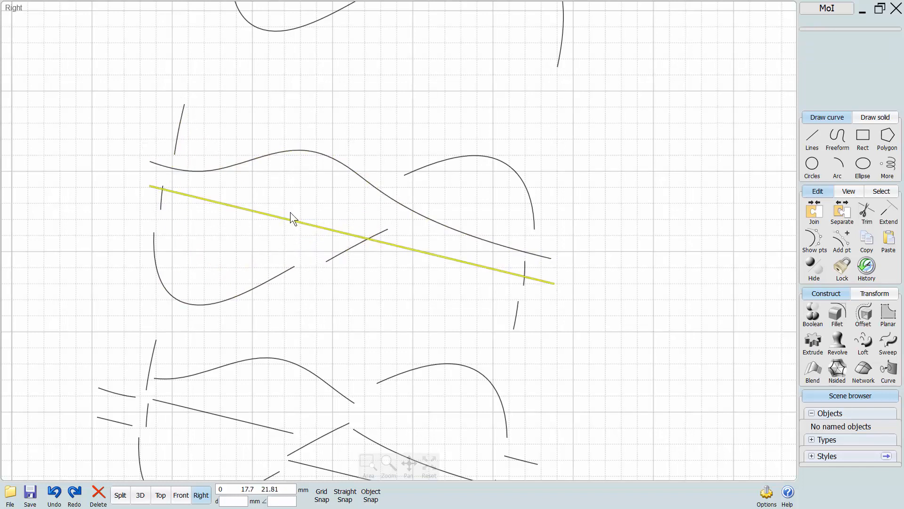
pyautogui.moveTo(291, 220); pyautogui.dragTo(286, 223)
pyautogui.click(301, 205)
pyautogui.moveTo(342, 167)
pyautogui.mouseDown()
pyautogui.moveTo(400, 100)
pyautogui.moveTo(389, 74)
pyautogui.mouseUp()
pyautogui.click(353, 151)
pyautogui.moveTo(327, 229); pyautogui.dragTo(361, 151)
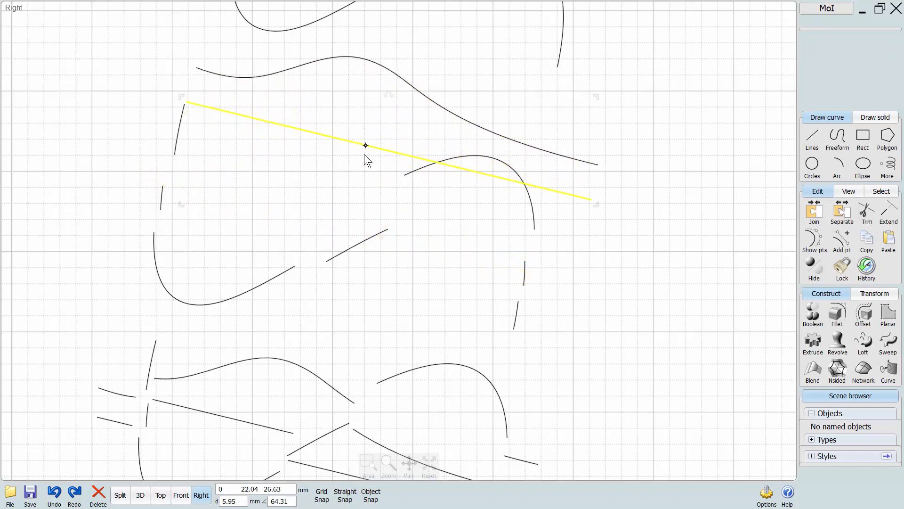
pyautogui.click(346, 200)
# Move the topmost S-shaped curve slightly up, away from the curve sets below.
pyautogui.scroll(-5, 346, 200)
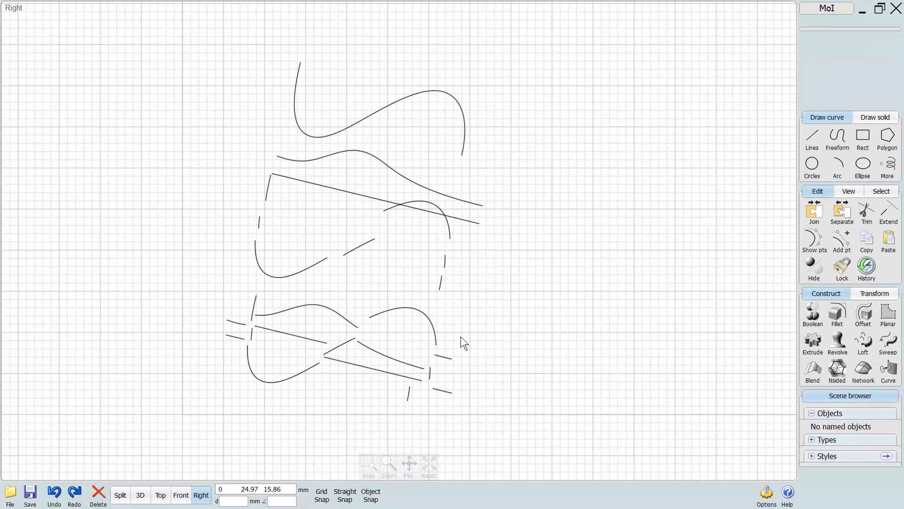
pyautogui.moveTo(356, 225); pyautogui.dragTo(330, 321, button='middle')
pyautogui.moveTo(383, 193); pyautogui.dragTo(393, 172)
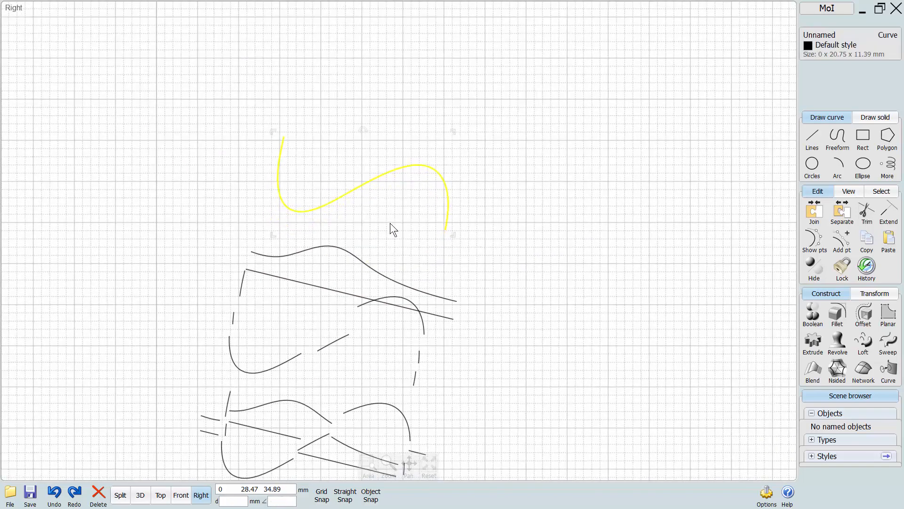
pyautogui.click(390, 222)
# Trim the topmost S-shaped curve at three manually added trim points along it, keeping all pieces.
pyautogui.scroll(1, 395, 216)
pyautogui.moveTo(400, 204); pyautogui.dragTo(396, 257, button='middle')
pyautogui.click(398, 212)
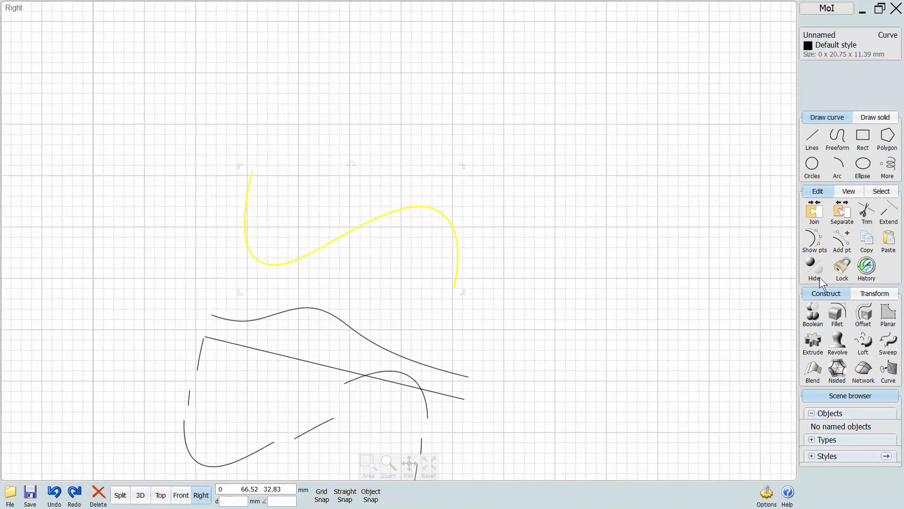
pyautogui.click(867, 214)
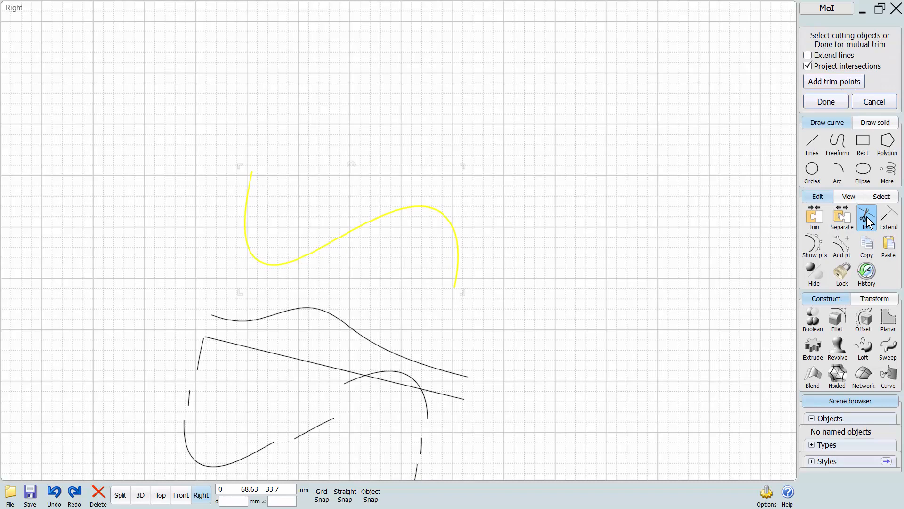
pyautogui.click(819, 84)
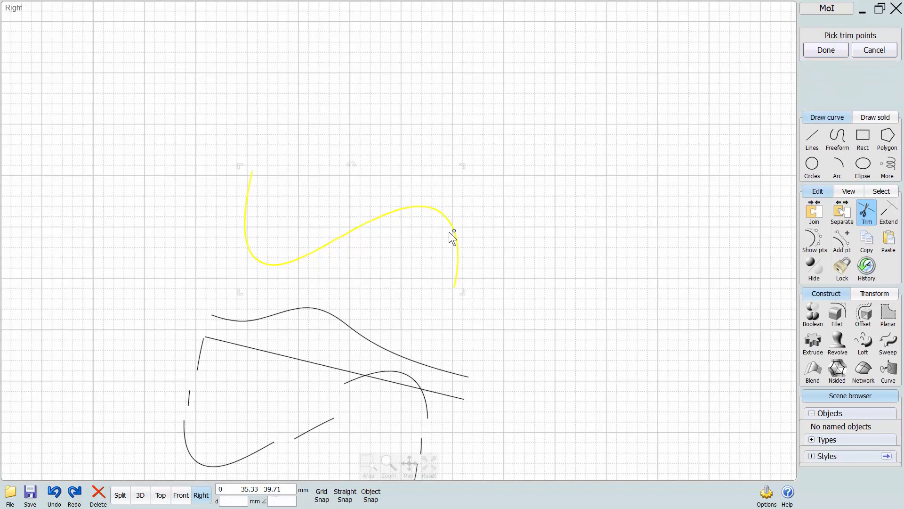
pyautogui.click(360, 225)
pyautogui.click(247, 251)
pyautogui.click(825, 50)
pyautogui.scroll(3, 409, 301)
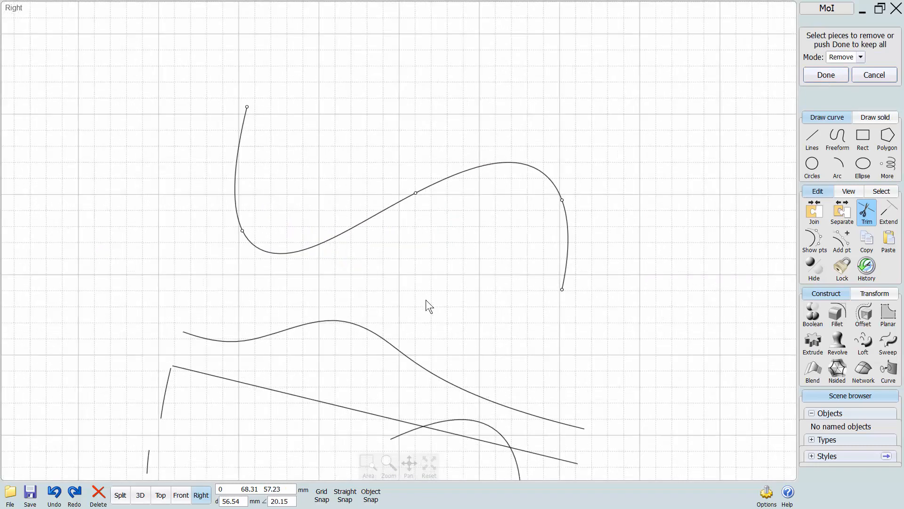
pyautogui.moveTo(426, 300); pyautogui.dragTo(438, 326, button='middle')
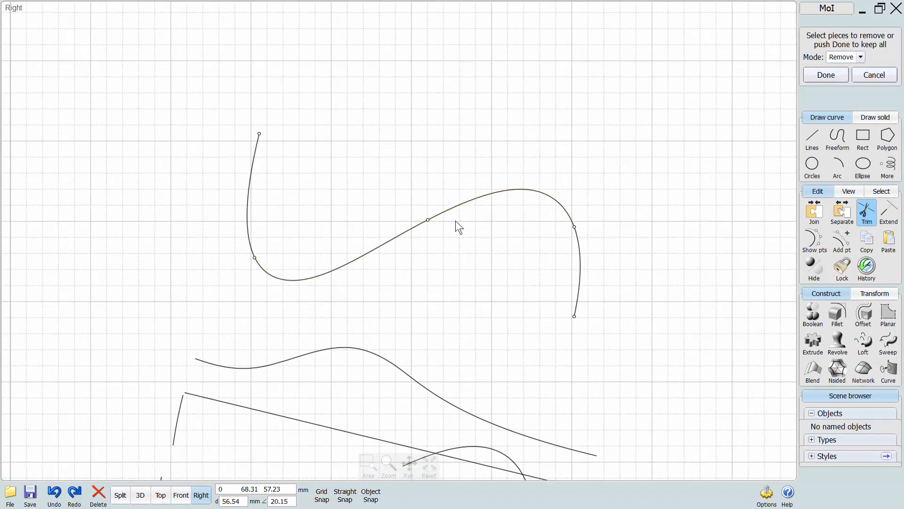
pyautogui.click(826, 75)
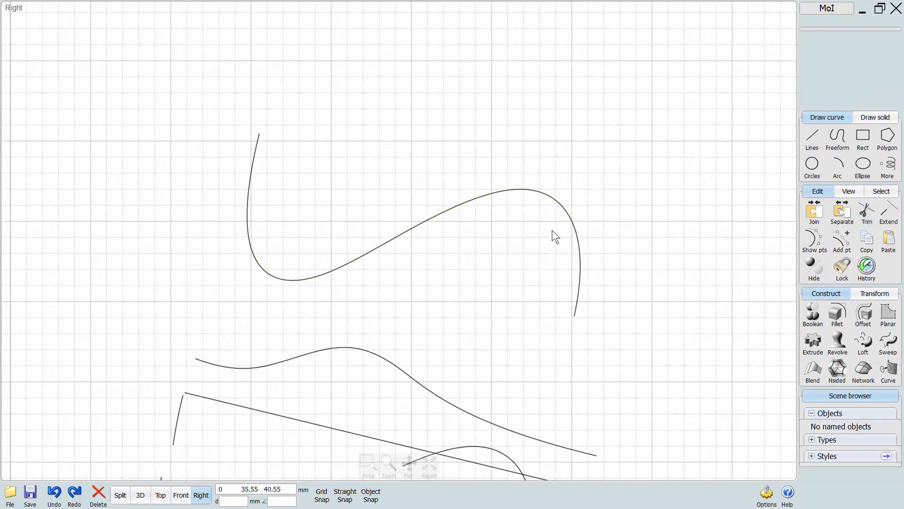
# Move the pieces of the point-trimmed S-shaped curve away from one another.
pyautogui.moveTo(579, 249); pyautogui.dragTo(613, 268)
pyautogui.click(543, 264)
pyautogui.moveTo(562, 207); pyautogui.dragTo(584, 176)
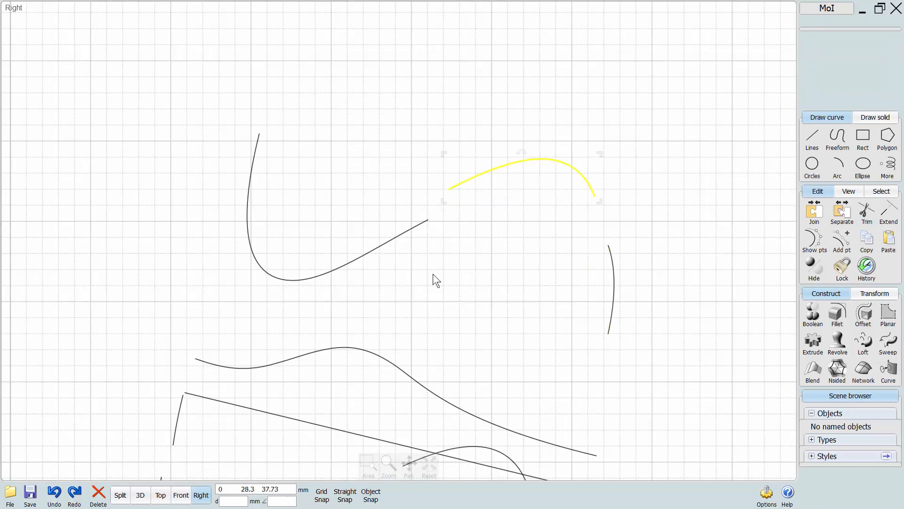
pyautogui.click(434, 274)
pyautogui.moveTo(376, 245); pyautogui.dragTo(357, 276)
pyautogui.click(342, 206)
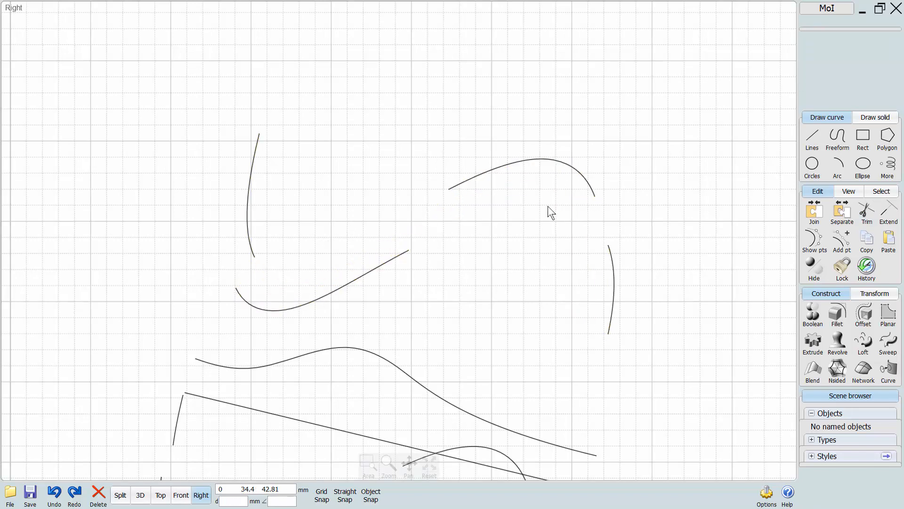
# Select all the curves in the scene and delete them.
pyautogui.scroll(-3, 513, 273)
pyautogui.moveTo(514, 274)
pyautogui.mouseDown(button='middle')
pyautogui.moveTo(438, 183)
pyautogui.moveTo(431, 140)
pyautogui.moveTo(509, 284)
pyautogui.mouseUp(button='middle')
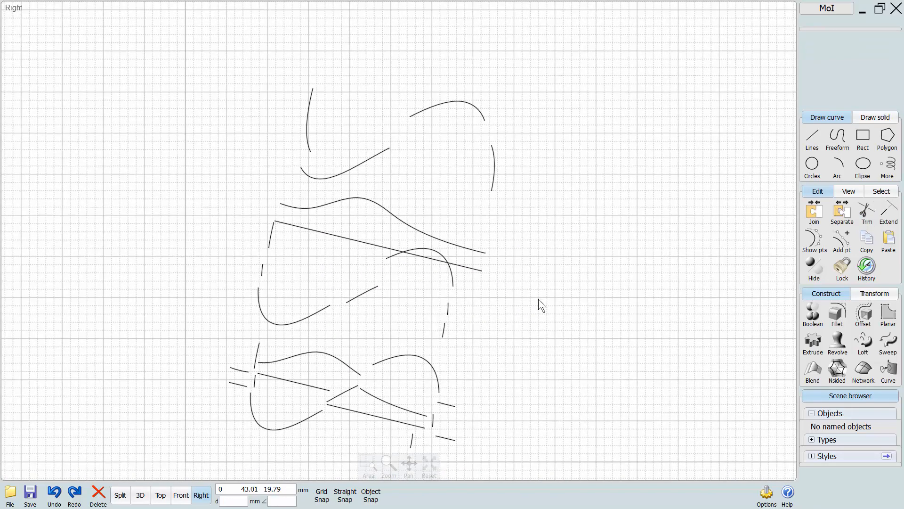
pyautogui.moveTo(562, 133); pyautogui.dragTo(165, 470)
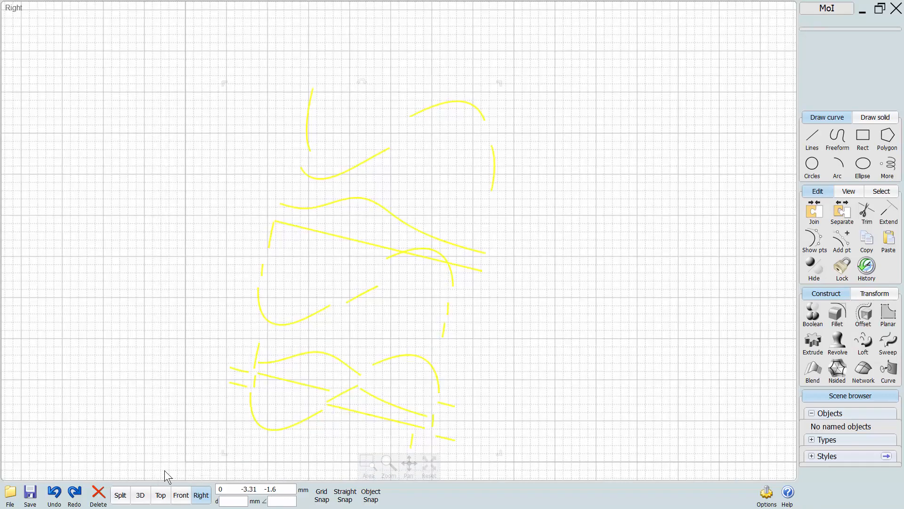
pyautogui.press('Delete')
# Draw a solid sphere with a radius of about 8 mm in the Right view.
pyautogui.scroll(3, 408, 264)
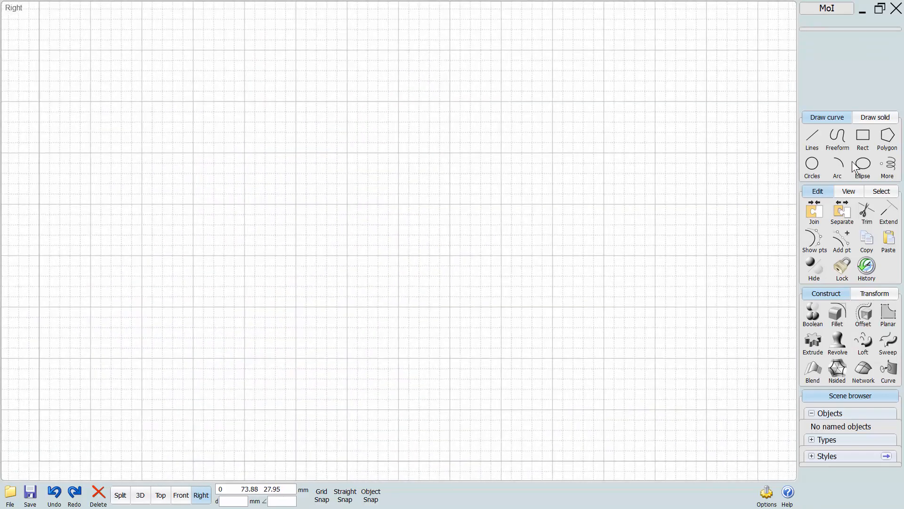
pyautogui.click(875, 117)
pyautogui.click(860, 136)
pyautogui.click(483, 222)
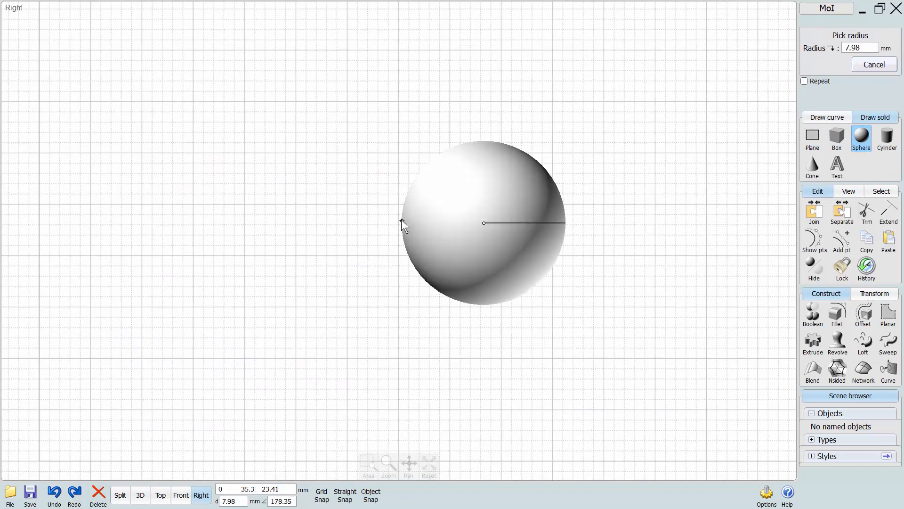
pyautogui.click(402, 221)
# Draw a wavy control-point curve crossing the sphere from above its top to below its bottom.
pyautogui.click(827, 117)
pyautogui.click(813, 141)
pyautogui.click(530, 83)
pyautogui.click(461, 125)
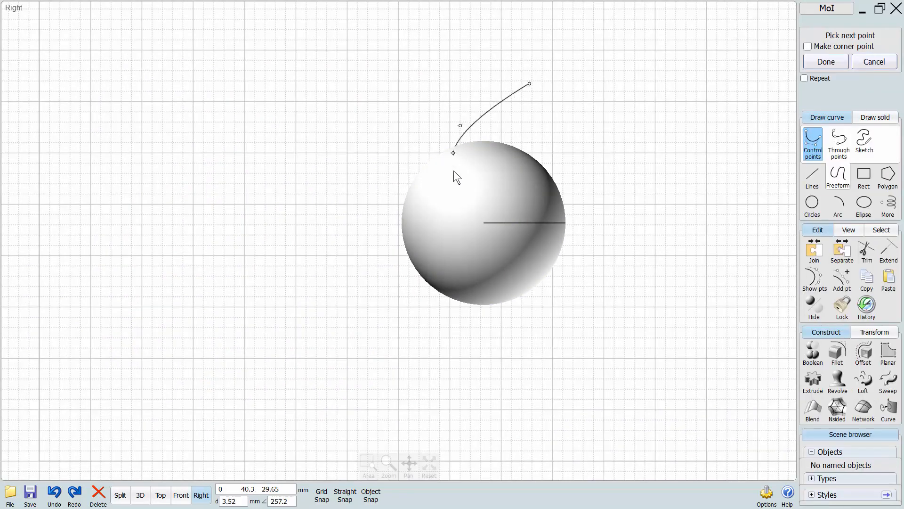
pyautogui.click(454, 170)
pyautogui.click(474, 343)
pyautogui.rightClick(507, 378)
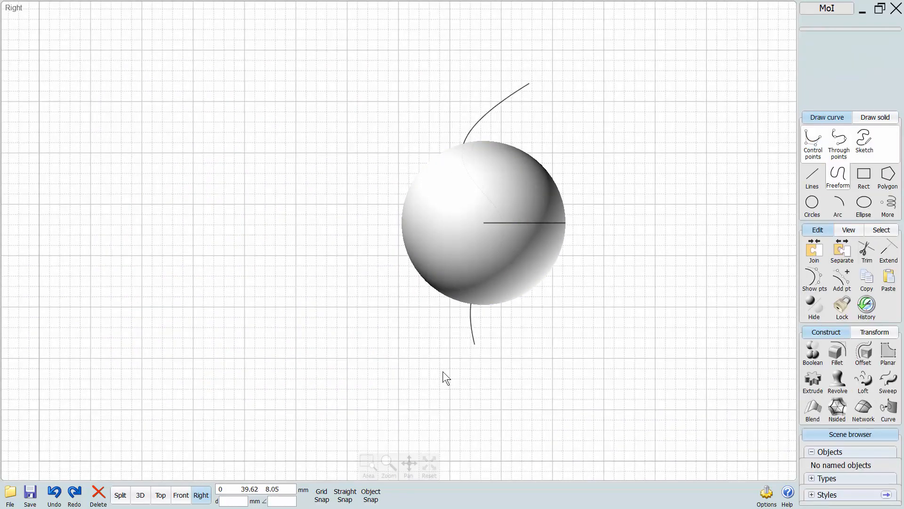
# Trim the sphere with the wavy curve as the cutting object, keeping all pieces.
pyautogui.moveTo(449, 348); pyautogui.dragTo(357, 373, button='middle')
pyautogui.click(432, 280)
pyautogui.moveTo(471, 350); pyautogui.dragTo(506, 313, button='middle')
pyautogui.click(866, 249)
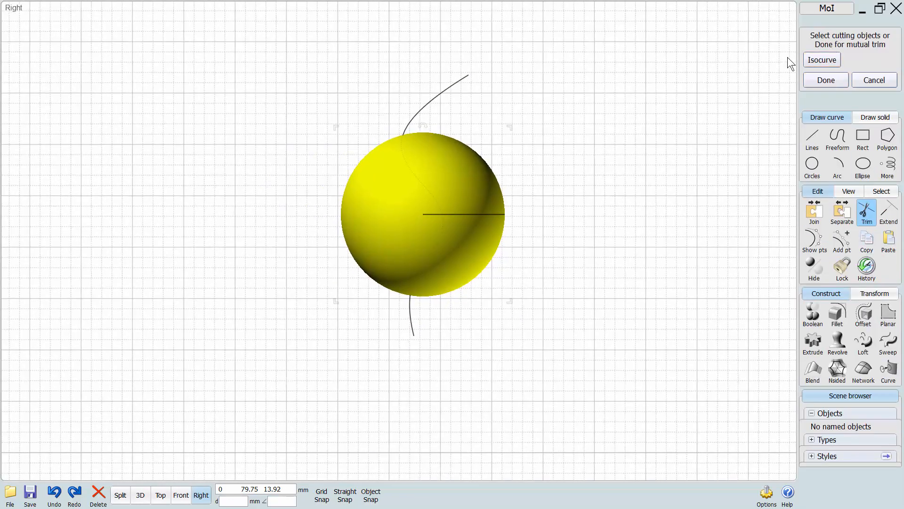
pyautogui.click(456, 83)
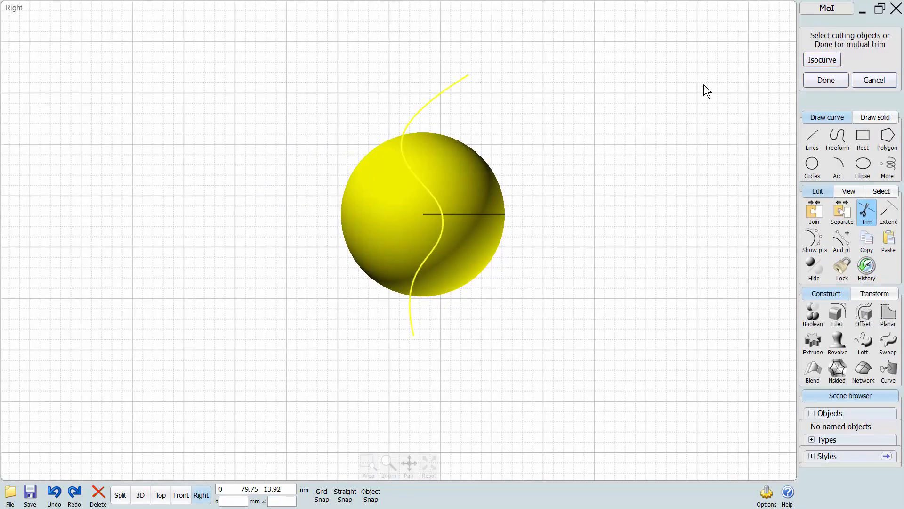
pyautogui.click(826, 80)
pyautogui.moveTo(579, 162); pyautogui.dragTo(544, 188, button='middle')
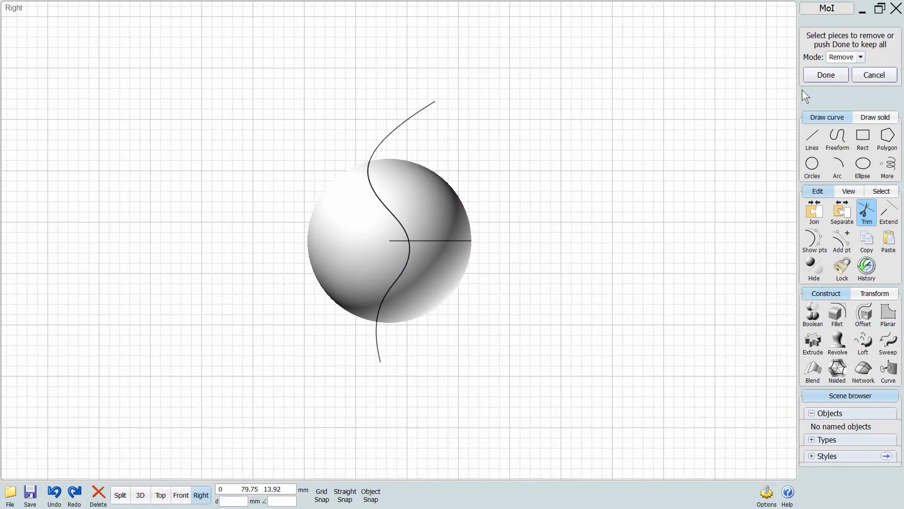
pyautogui.click(815, 75)
# Move the two parts of the trimmed sphere apart, one to each side of the cutting curve.
pyautogui.scroll(2, 428, 290)
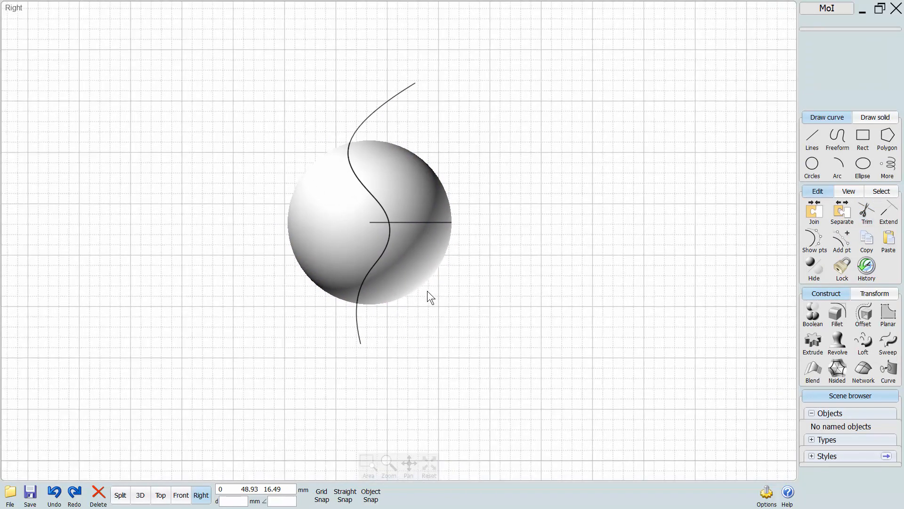
pyautogui.moveTo(434, 356); pyautogui.dragTo(433, 357, button='middle')
pyautogui.moveTo(422, 285); pyautogui.dragTo(476, 284)
pyautogui.click(547, 336)
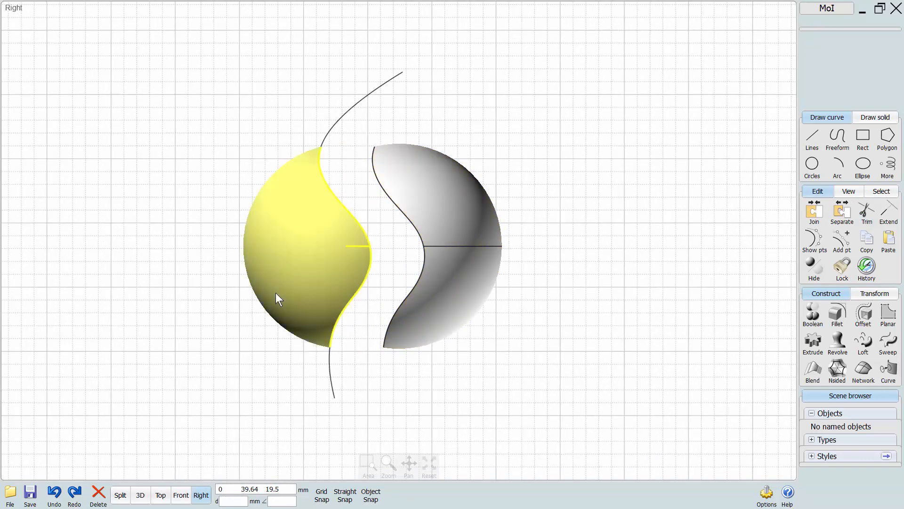
pyautogui.moveTo(275, 293); pyautogui.dragTo(236, 291)
pyautogui.click(193, 370)
pyautogui.moveTo(391, 393); pyautogui.dragTo(372, 420, button='middle')
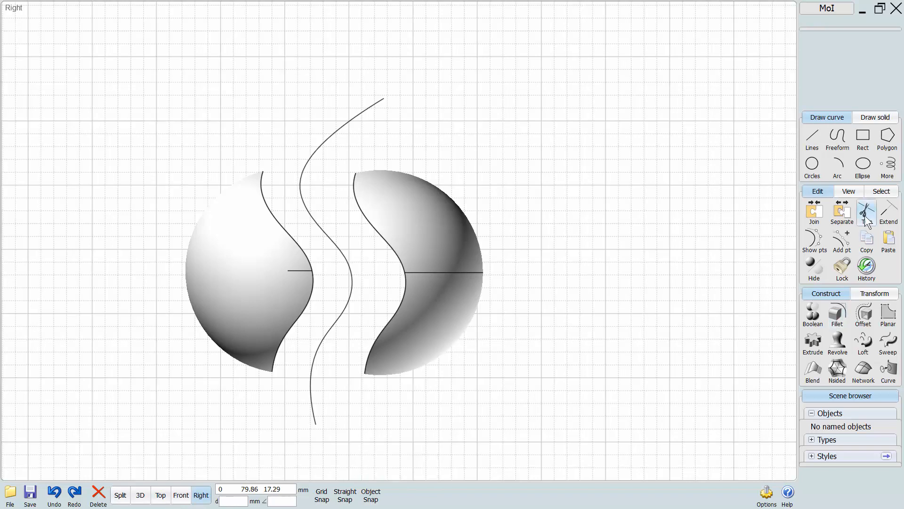
# Draw a wavy control-point curve in the Top view, running from above the upper sphere part to below the lower one.
pyautogui.click(160, 495)
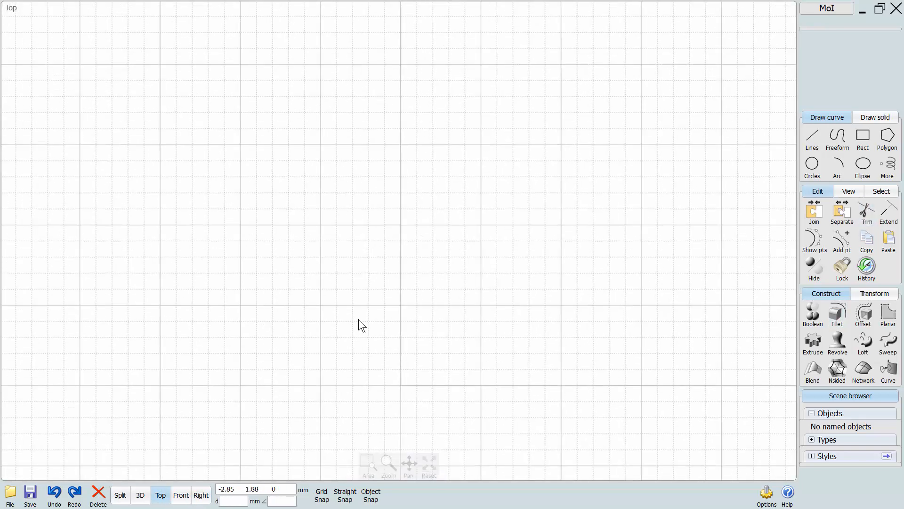
pyautogui.scroll(-3, 359, 318)
pyautogui.scroll(5, 382, 280)
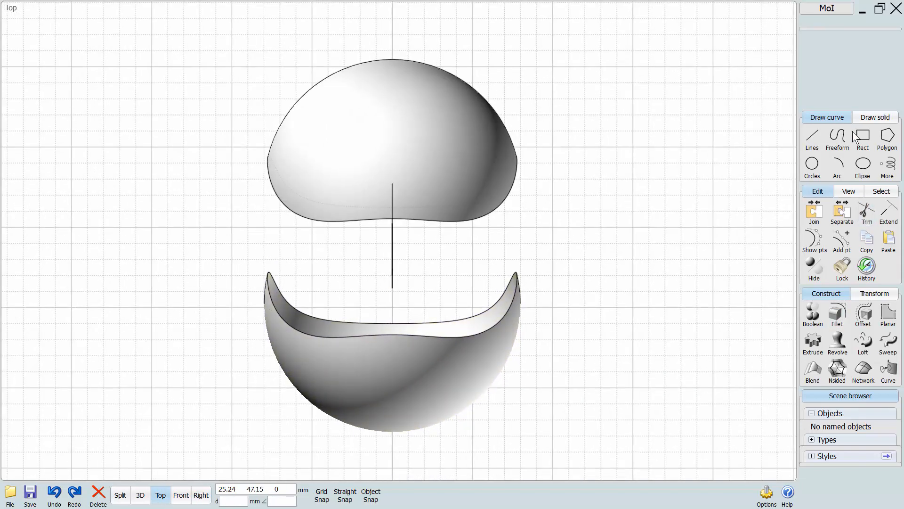
pyautogui.click(837, 138)
pyautogui.click(499, 1)
pyautogui.click(402, 81)
pyautogui.click(418, 140)
pyautogui.click(449, 216)
pyautogui.click(410, 273)
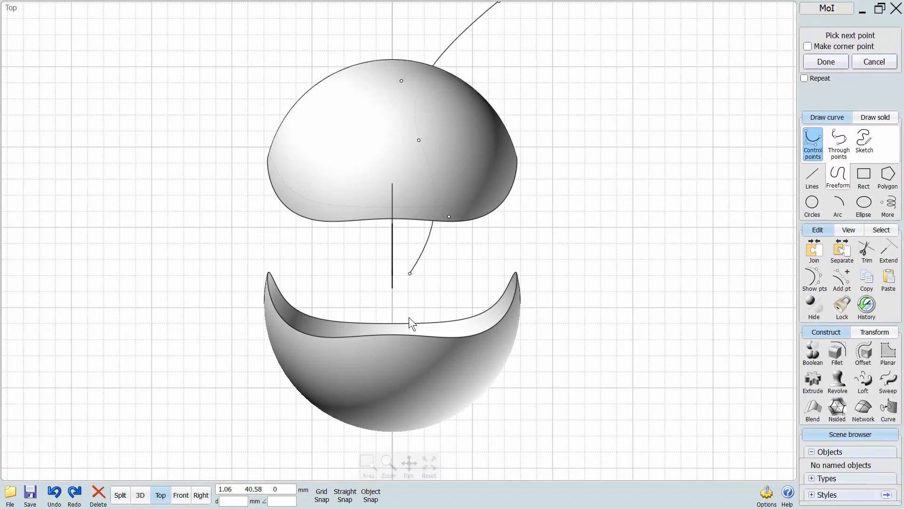
pyautogui.click(411, 333)
pyautogui.click(489, 448)
pyautogui.rightClick(490, 448)
pyautogui.moveTo(512, 414); pyautogui.dragTo(514, 363, button='middle')
pyautogui.scroll(-1, 514, 363)
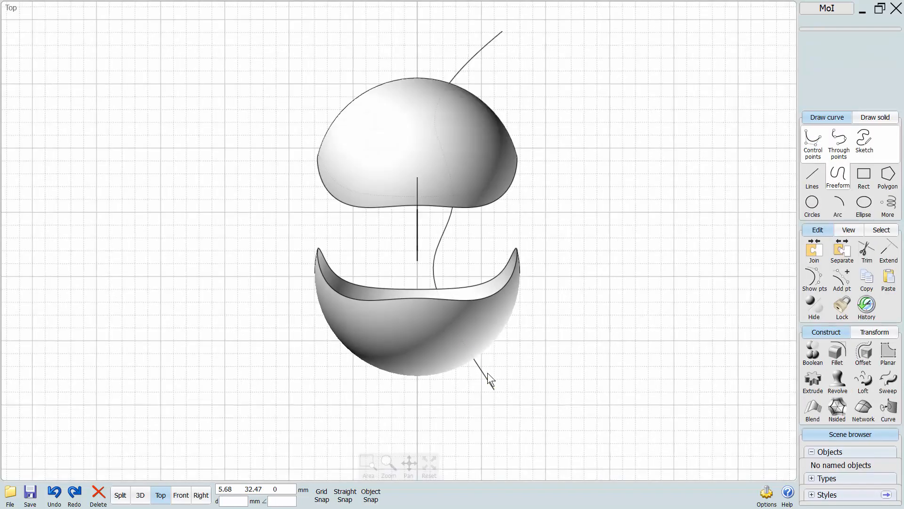
# Mutually trim both sphere parts and the new wavy curve, keeping all pieces.
pyautogui.click(485, 375)
pyautogui.click(484, 325)
pyautogui.click(492, 181)
pyautogui.click(865, 255)
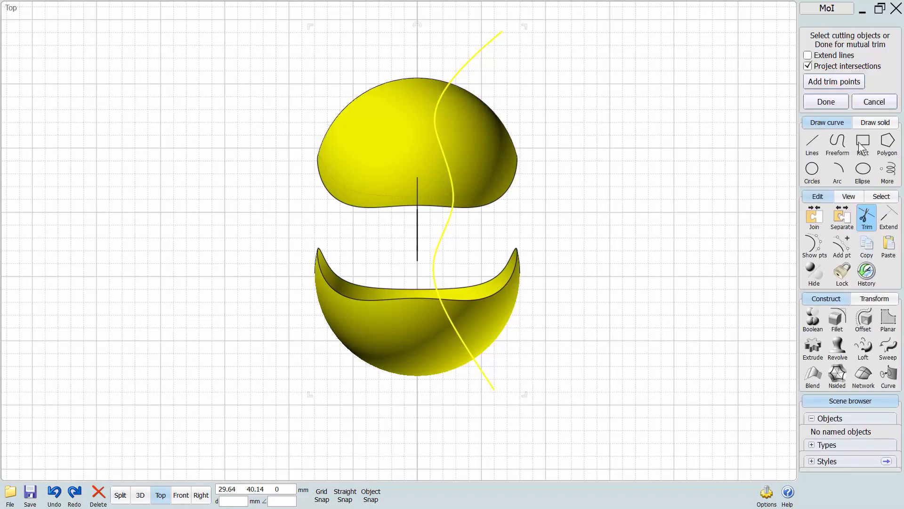
pyautogui.click(816, 101)
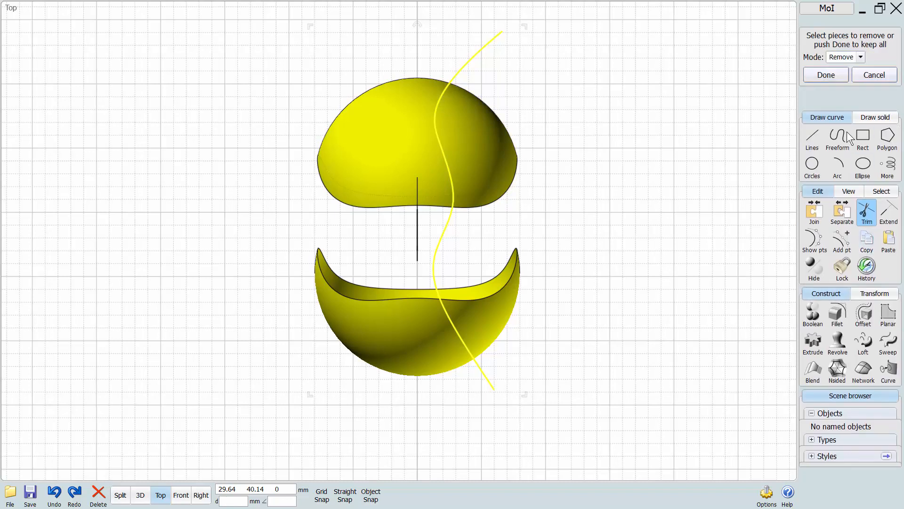
pyautogui.click(826, 75)
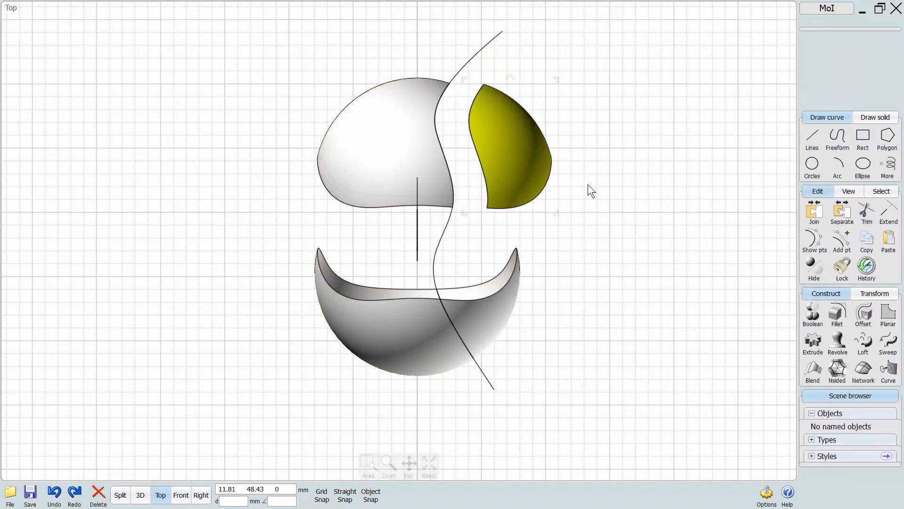
# Move the trimmed sphere pieces apart, away from both sides of the new cutting curve.
pyautogui.moveTo(483, 313); pyautogui.dragTo(522, 316)
pyautogui.moveTo(398, 288); pyautogui.dragTo(358, 292)
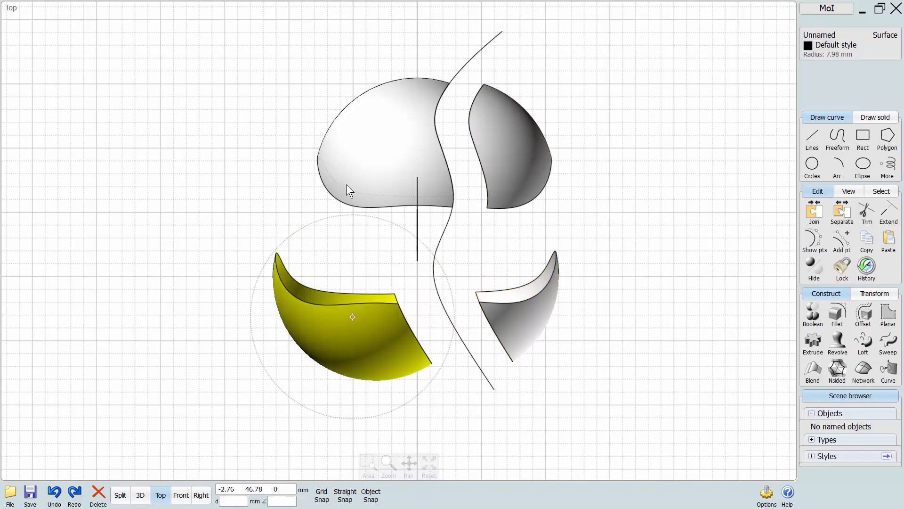
pyautogui.moveTo(355, 171); pyautogui.dragTo(313, 165)
pyautogui.click(513, 237)
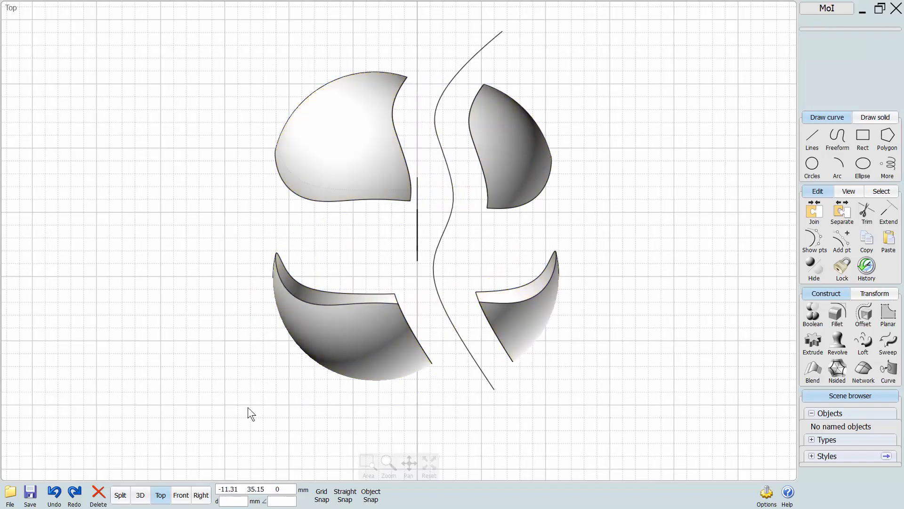
# Inspect the separated sphere pieces in the 3D view and delete them together with the cutting curves.
pyautogui.click(142, 495)
pyautogui.moveTo(357, 297); pyautogui.dragTo(301, 313, button='right')
pyautogui.scroll(-2, 267, 303)
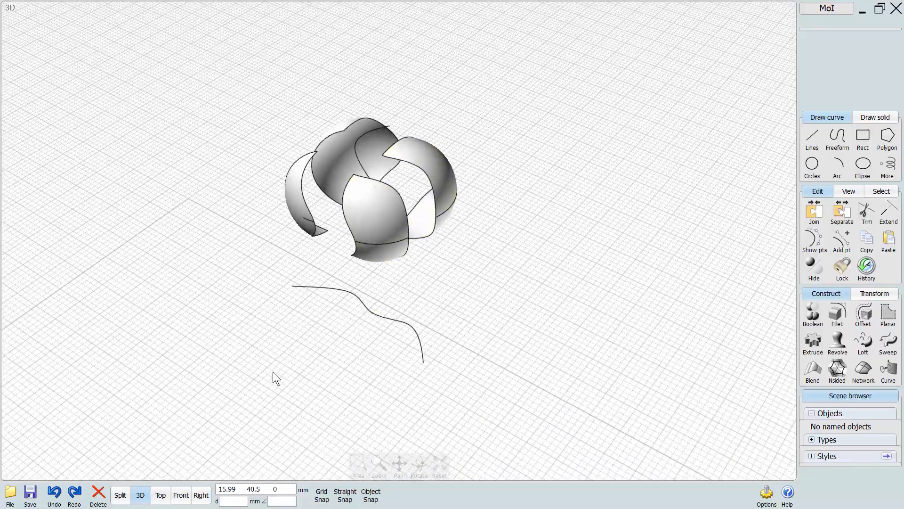
pyautogui.moveTo(274, 372); pyautogui.dragTo(253, 377, button='right')
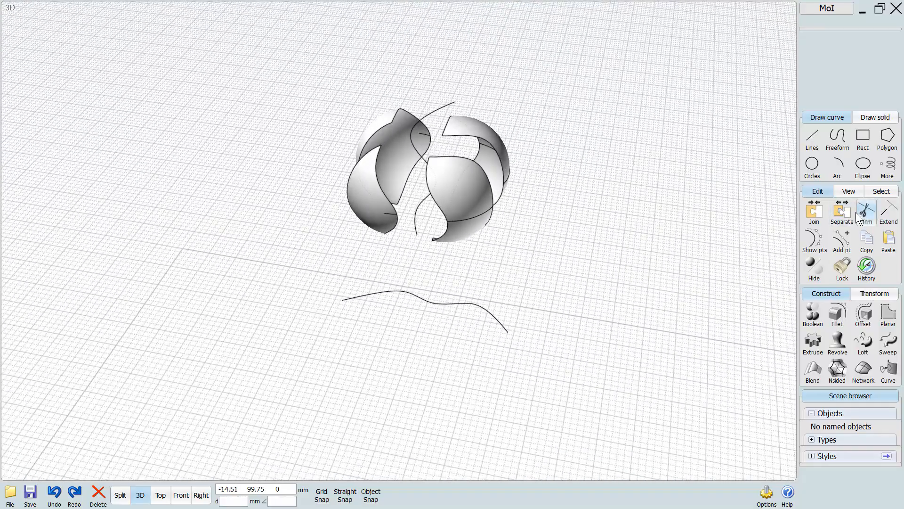
pyautogui.moveTo(543, 44); pyautogui.dragTo(491, 294)
# Draw a control-point curve with two humps and a dip between them in the Right view.
pyautogui.click(201, 495)
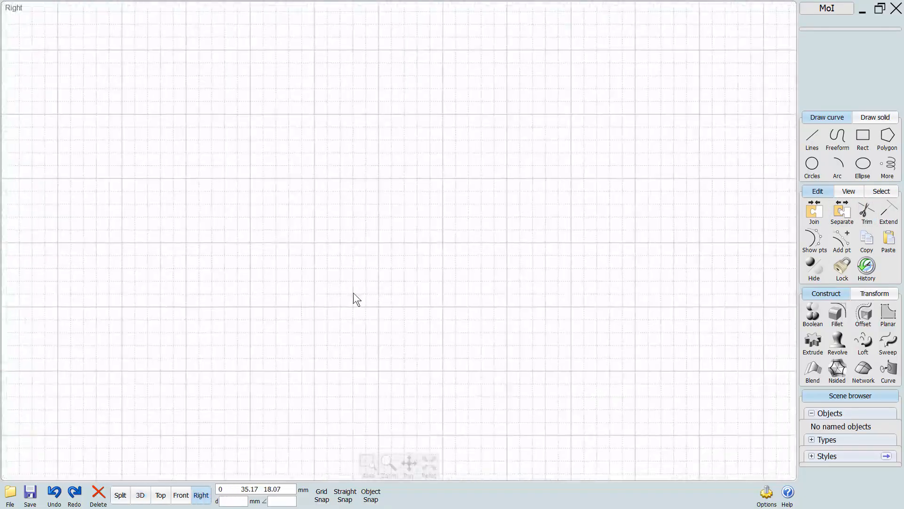
pyautogui.scroll(-3, 352, 313)
pyautogui.scroll(4, 333, 339)
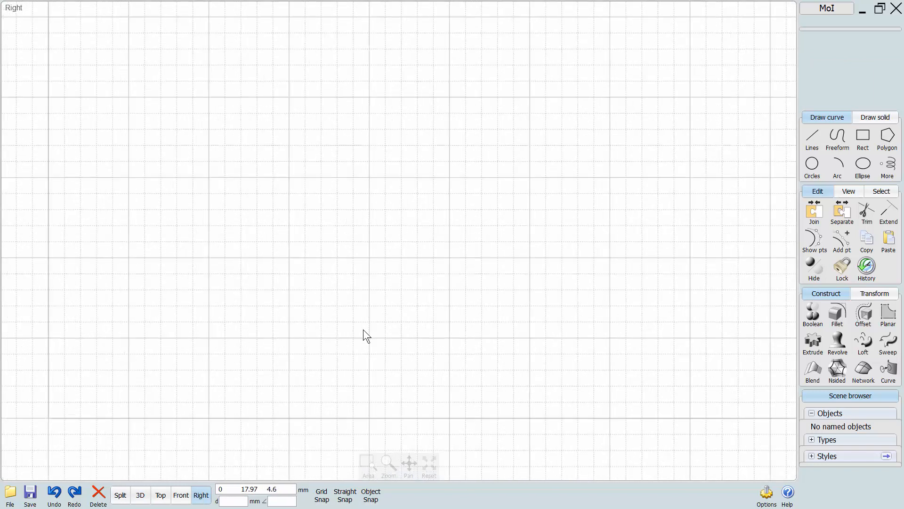
pyautogui.moveTo(363, 329); pyautogui.dragTo(402, 310, button='right')
pyautogui.click(838, 138)
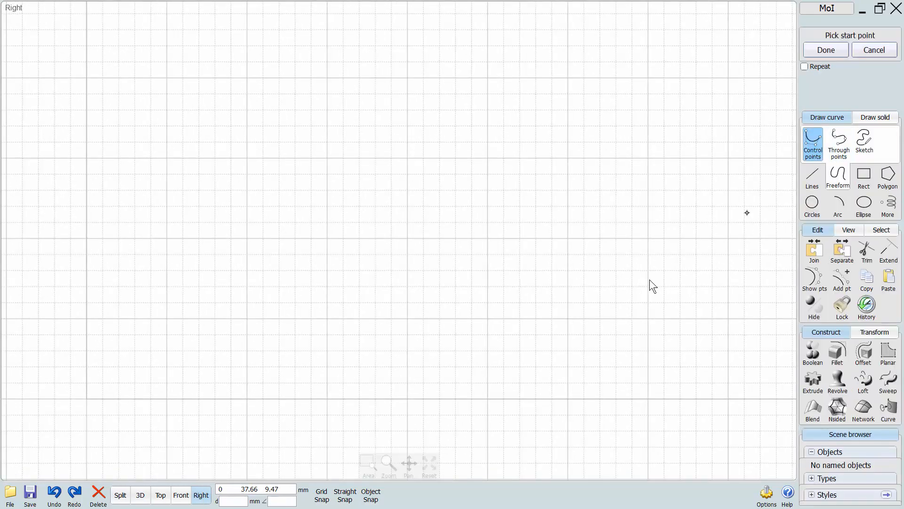
pyautogui.click(645, 284)
pyautogui.click(575, 203)
pyautogui.click(468, 285)
pyautogui.click(416, 281)
pyautogui.click(351, 218)
pyautogui.click(258, 314)
pyautogui.rightClick(257, 312)
pyautogui.moveTo(284, 248); pyautogui.dragTo(244, 281, button='right')
# Draw a four-segment zigzag polyline above the right half of the wavy curve, ending short of it.
pyautogui.click(812, 176)
pyautogui.moveTo(730, 173); pyautogui.dragTo(670, 196, button='right')
pyautogui.click(669, 190)
pyautogui.click(605, 117)
pyautogui.click(594, 220)
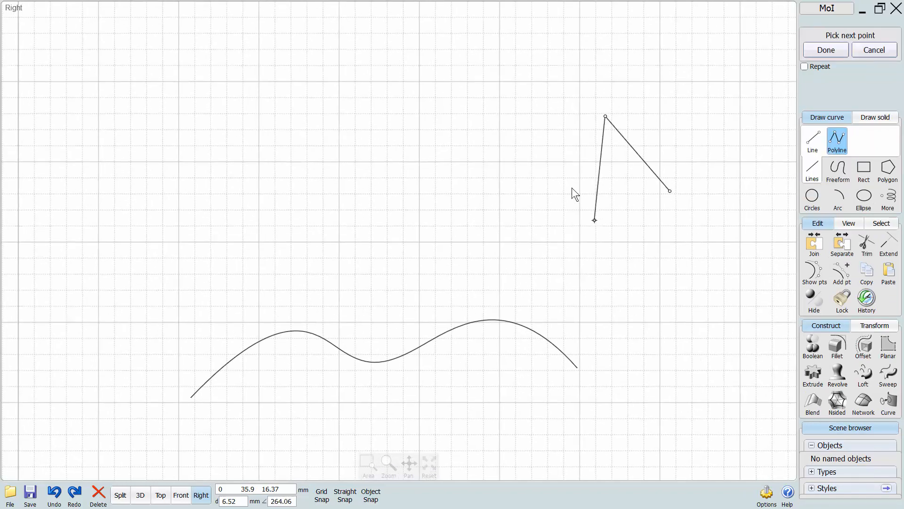
pyautogui.click(539, 156)
pyautogui.click(522, 250)
pyautogui.rightClick(522, 249)
# Draw a slanted line about 7.4 mm long above the left end of the wavy curve.
pyautogui.click(813, 139)
pyautogui.click(141, 95)
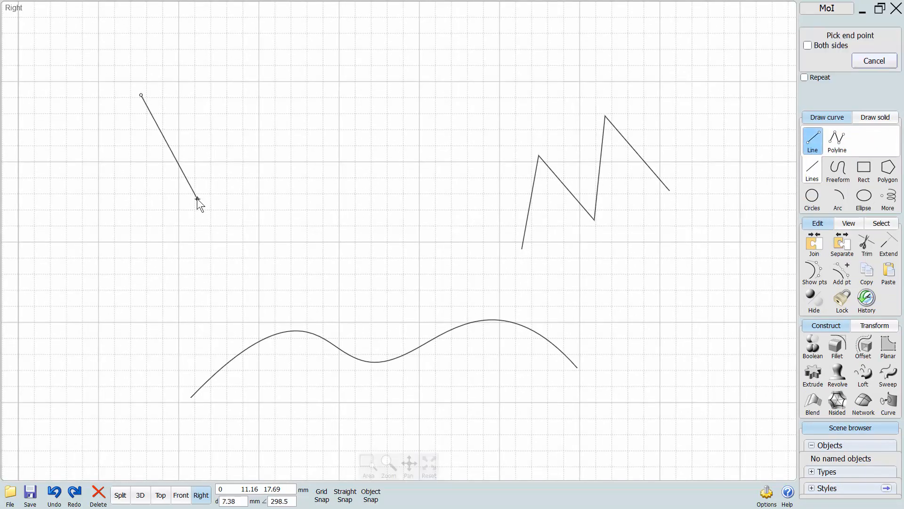
pyautogui.click(197, 198)
# Draw an S-shaped control-point curve below the wavy curve, ending short of it.
pyautogui.click(832, 175)
pyautogui.click(813, 144)
pyautogui.scroll(-1, 610, 289)
pyautogui.moveTo(502, 394); pyautogui.dragTo(482, 248, button='right')
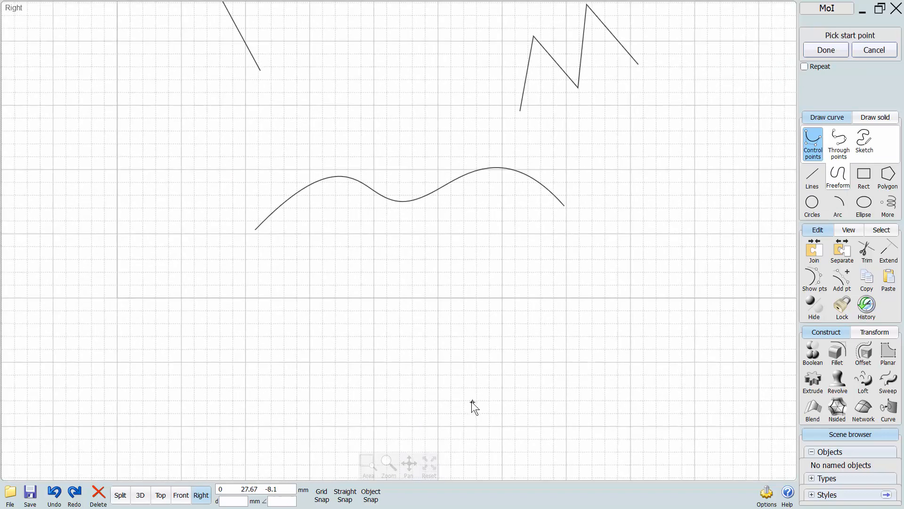
pyautogui.click(472, 402)
pyautogui.click(387, 392)
pyautogui.click(487, 314)
pyautogui.click(458, 277)
pyautogui.rightClick(458, 276)
pyautogui.scroll(-1, 379, 287)
pyautogui.moveTo(375, 286); pyautogui.dragTo(341, 319, button='right')
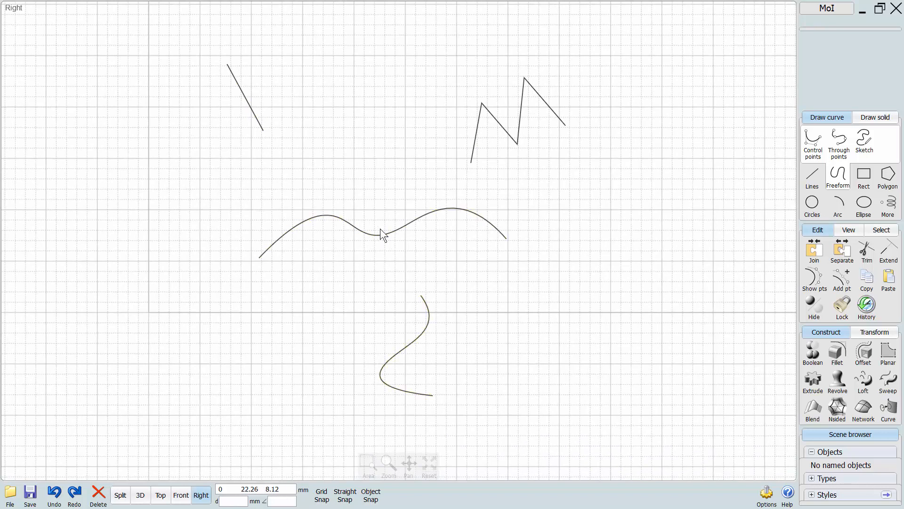
# Extend the line, the zigzag polyline and the S-shaped curve to the wavy curve as the boundary object.
pyautogui.moveTo(606, 65); pyautogui.dragTo(199, 153)
pyautogui.moveTo(456, 296); pyautogui.dragTo(323, 384)
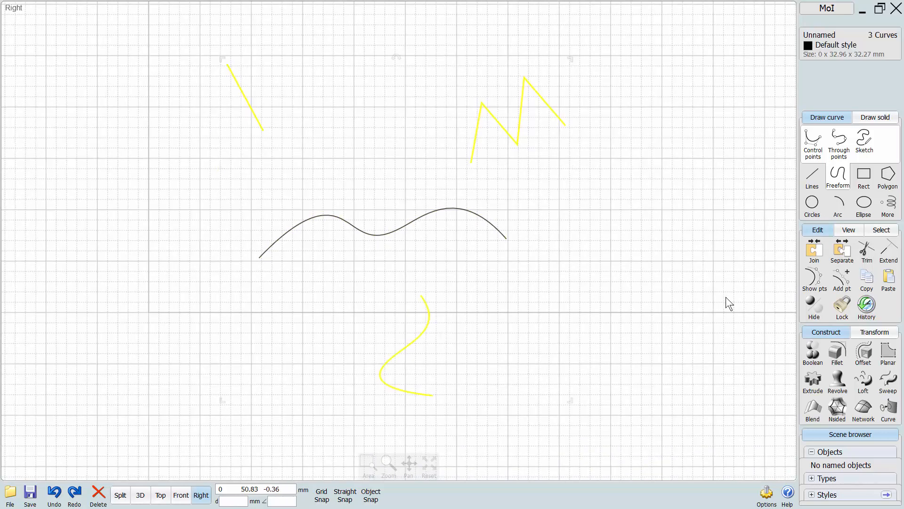
pyautogui.click(888, 254)
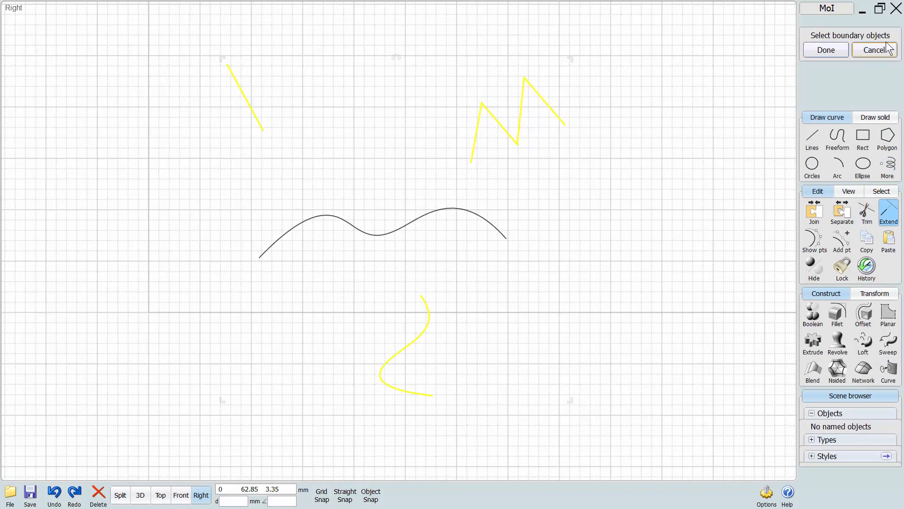
pyautogui.click(489, 221)
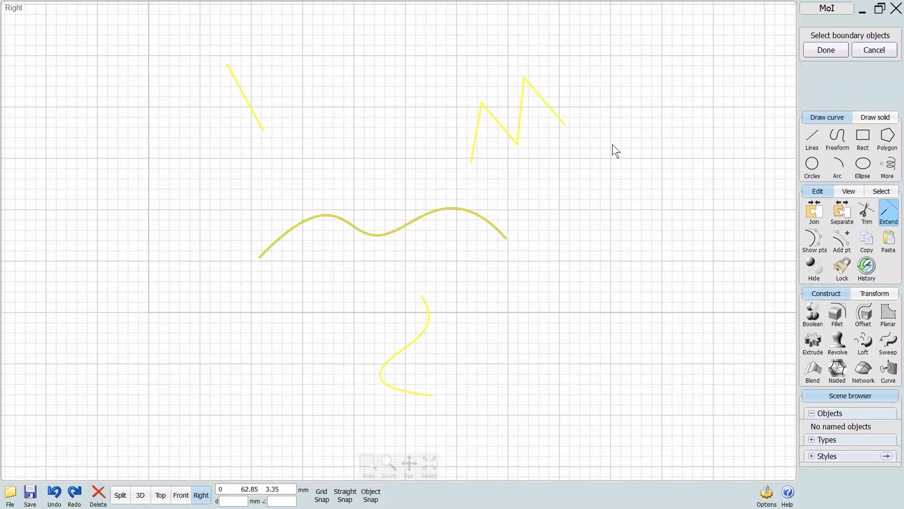
pyautogui.click(818, 55)
pyautogui.click(496, 305)
pyautogui.moveTo(477, 281); pyautogui.dragTo(481, 298, button='right')
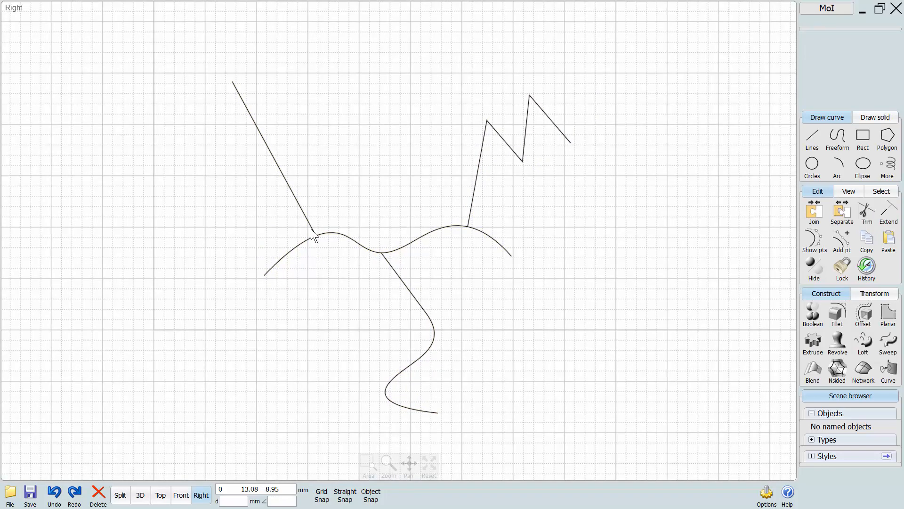
# Delete all four curves from the extend example.
pyautogui.moveTo(467, 285); pyautogui.dragTo(474, 249, button='right')
pyautogui.moveTo(632, 90); pyautogui.dragTo(206, 375)
pyautogui.press('Delete')
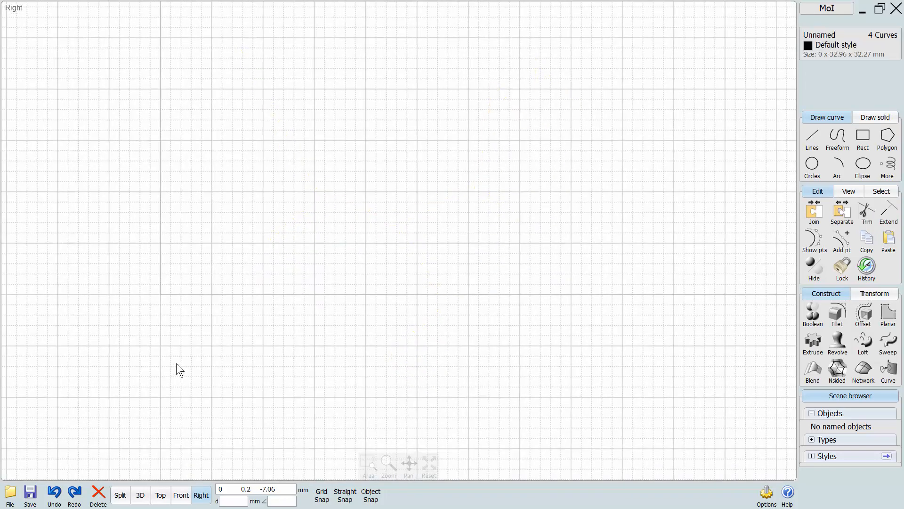
# Draw a long zigzag polyline of 15 segments from right to left across the upper part of the Right view.
pyautogui.moveTo(252, 312); pyautogui.dragTo(357, 361, button='right')
pyautogui.scroll(2, 259, 345)
pyautogui.scroll(1, 262, 345)
pyautogui.scroll(1, 305, 371)
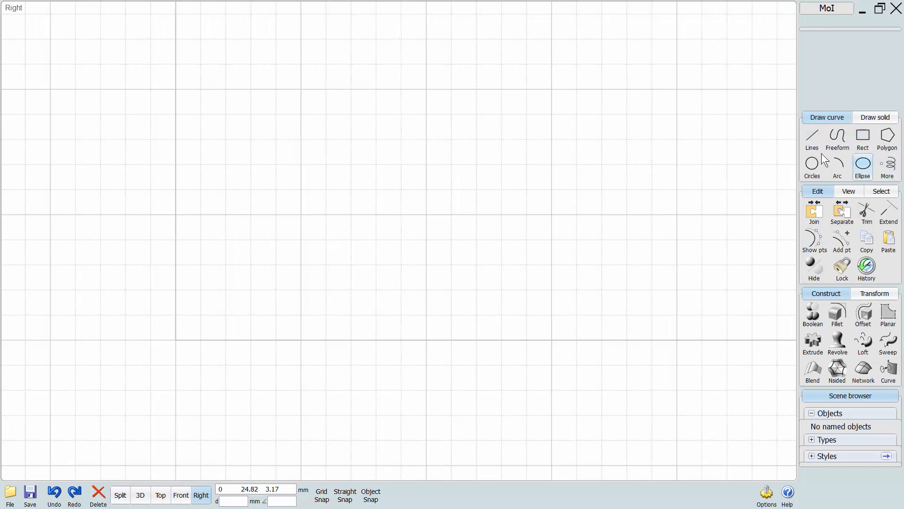
pyautogui.click(816, 137)
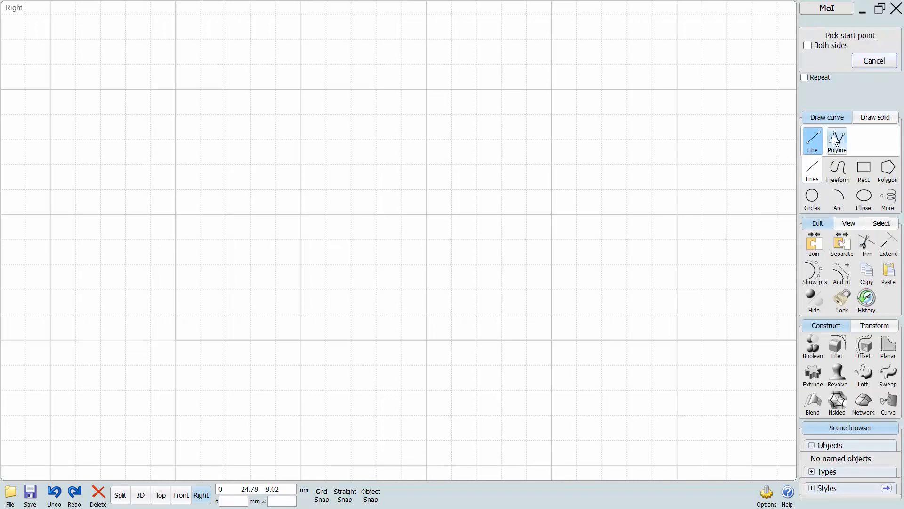
pyautogui.click(838, 140)
pyautogui.click(666, 258)
pyautogui.click(676, 156)
pyautogui.click(585, 226)
pyautogui.click(556, 143)
pyautogui.click(469, 213)
pyautogui.click(417, 116)
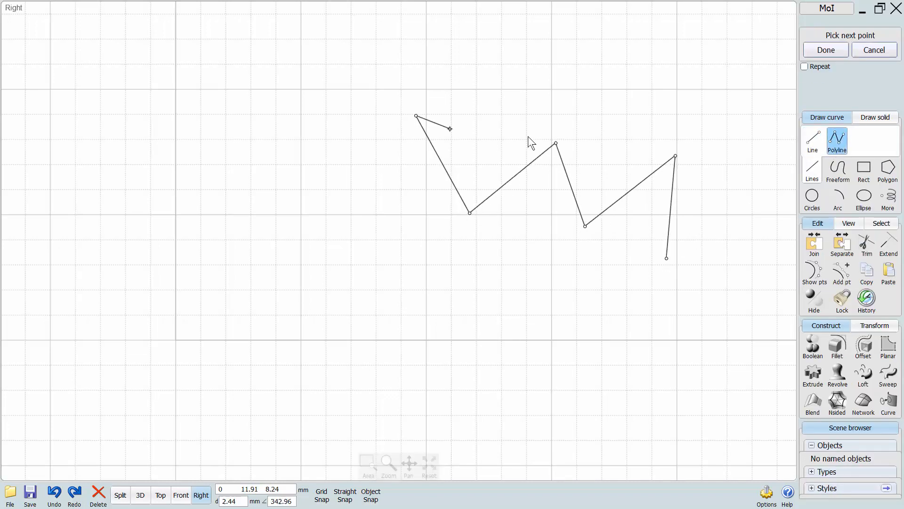
pyautogui.click(384, 219)
pyautogui.click(342, 154)
pyautogui.click(303, 202)
pyautogui.click(255, 142)
pyautogui.click(225, 217)
pyautogui.click(175, 140)
pyautogui.click(142, 244)
pyautogui.click(98, 175)
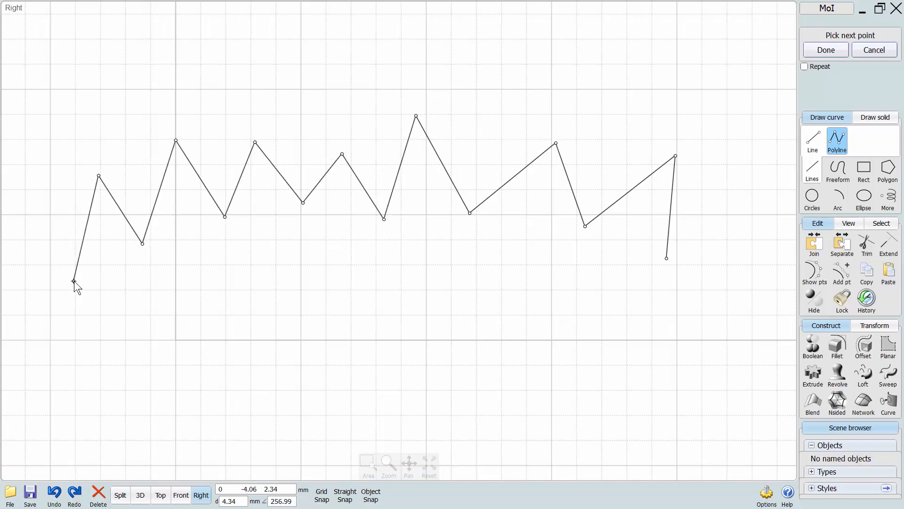
pyautogui.moveTo(75, 281); pyautogui.dragTo(123, 278, button='middle')
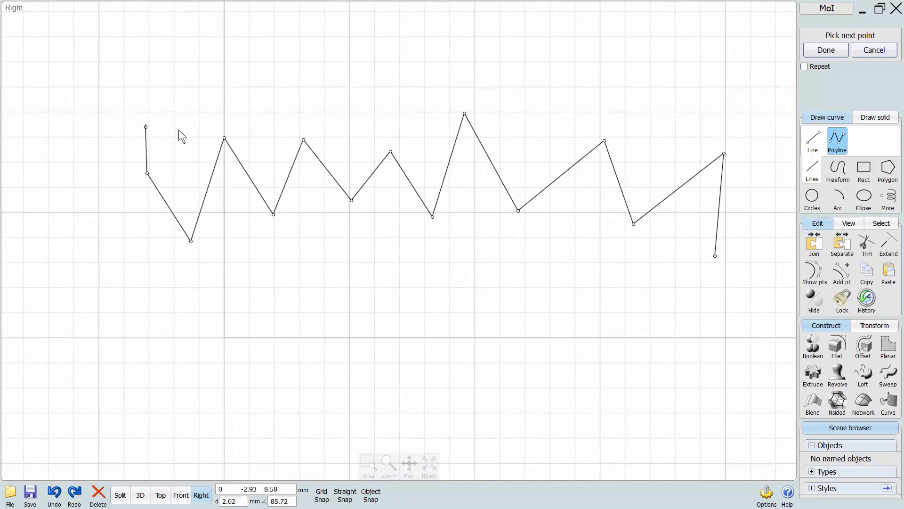
pyautogui.click(109, 240)
pyautogui.click(73, 205)
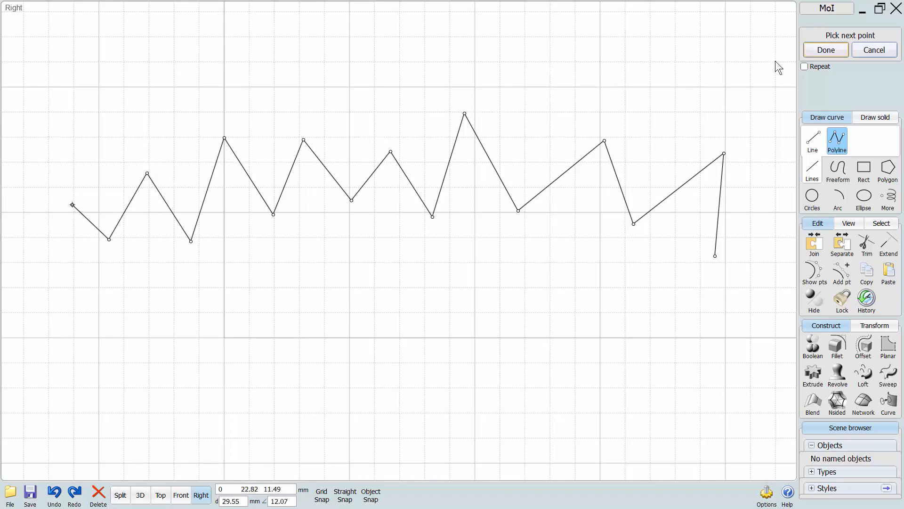
pyautogui.rightClick(120, 159)
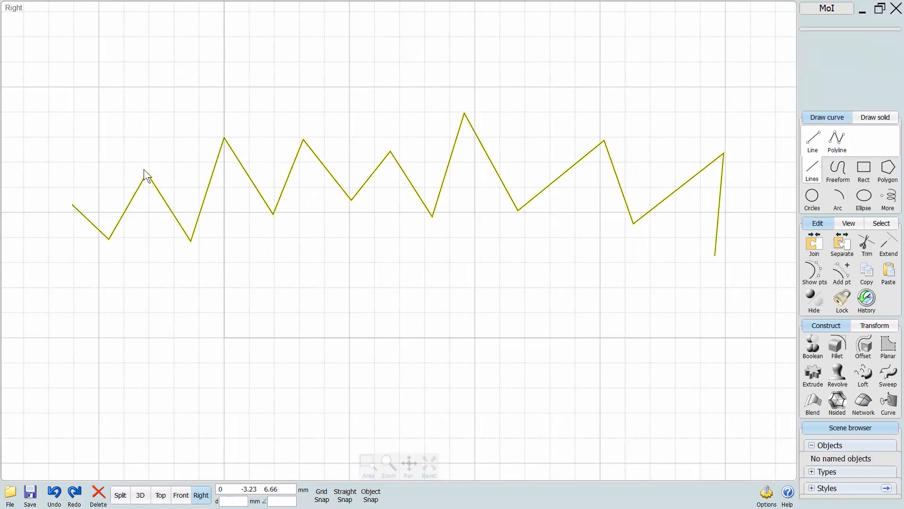
# Draw a long wavy control-point curve with four humps from right to left below the zigzag polyline.
pyautogui.scroll(-2, 321, 261)
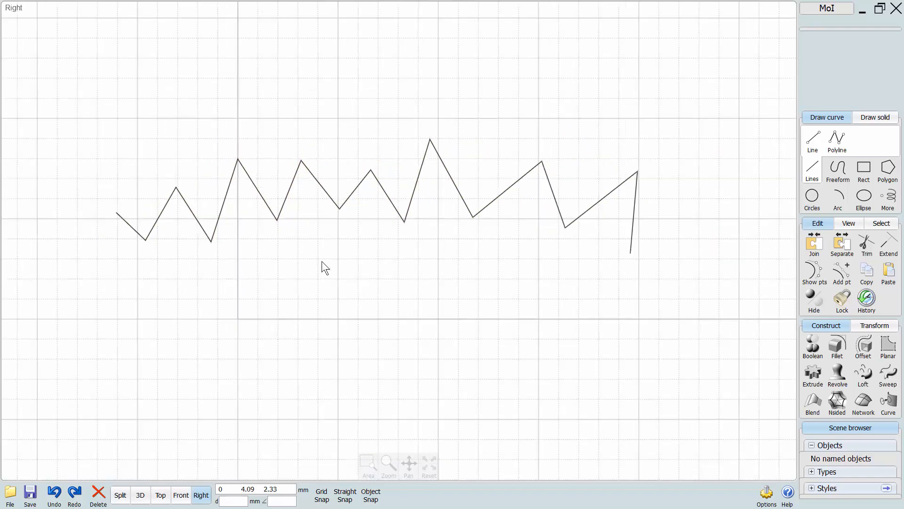
pyautogui.click(838, 168)
pyautogui.click(624, 312)
pyautogui.click(626, 255)
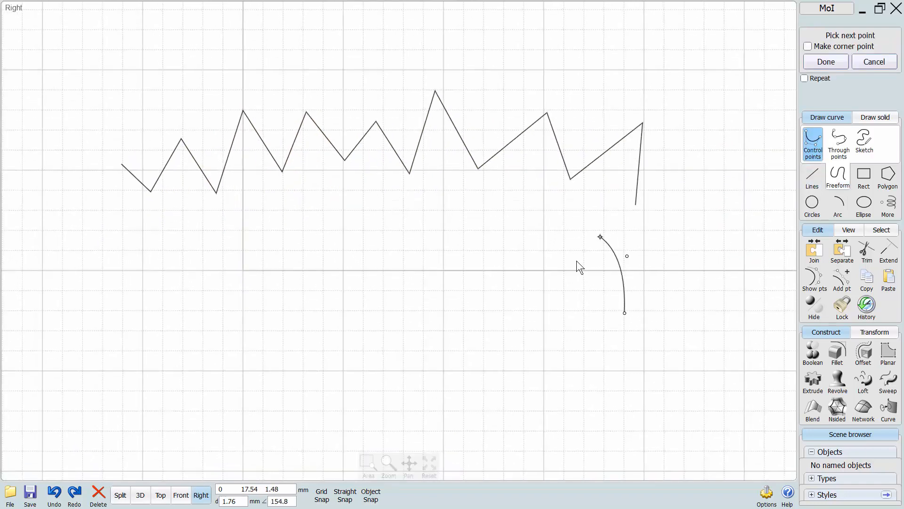
pyautogui.click(584, 252)
pyautogui.click(488, 343)
pyautogui.click(467, 290)
pyautogui.click(446, 222)
pyautogui.click(378, 314)
pyautogui.click(350, 314)
pyautogui.click(274, 312)
pyautogui.click(269, 273)
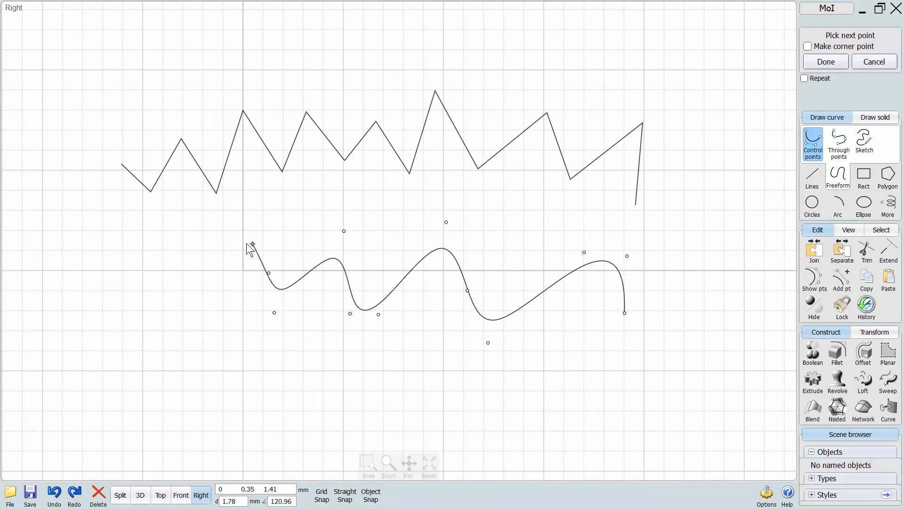
pyautogui.click(247, 243)
pyautogui.click(185, 320)
pyautogui.click(163, 251)
pyautogui.click(120, 304)
pyautogui.moveTo(118, 349); pyautogui.dragTo(192, 319, button='middle')
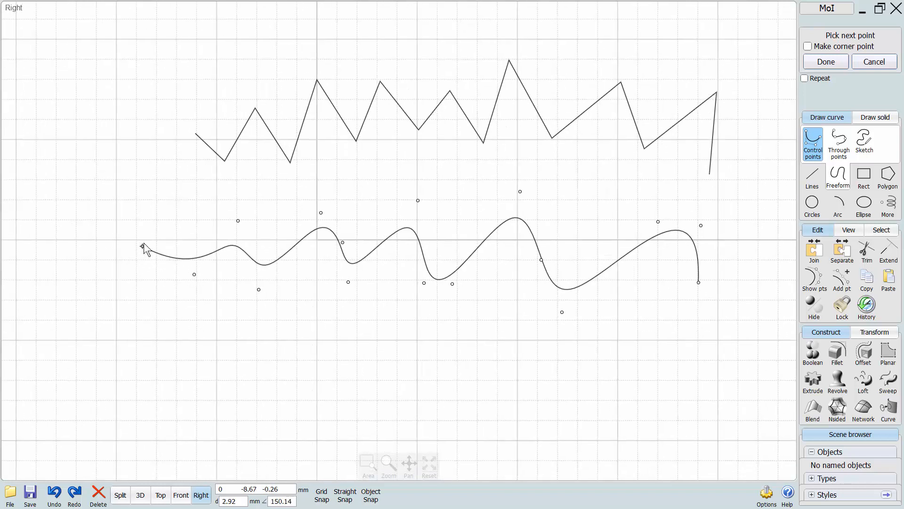
pyautogui.rightClick(164, 219)
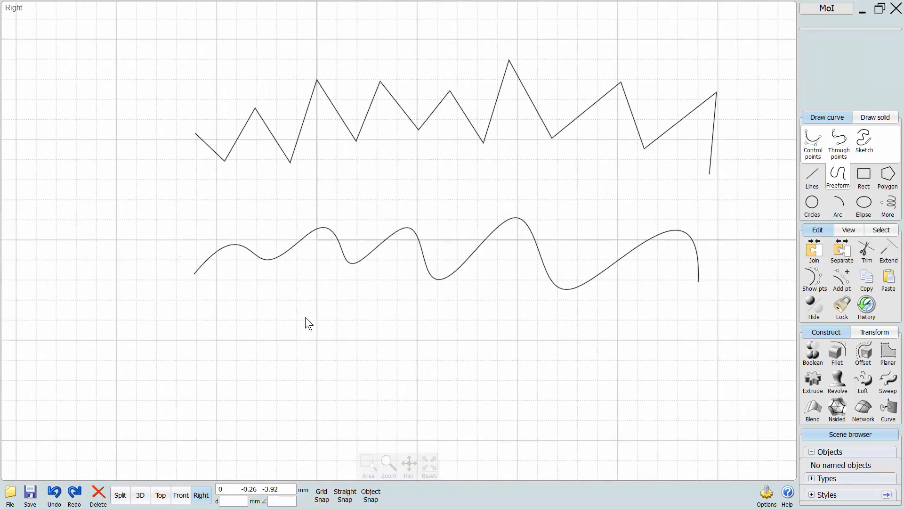
# Select the wavy curve and the zigzag polyline and show the control points of both.
pyautogui.moveTo(325, 220); pyautogui.dragTo(269, 206, button='middle')
pyautogui.moveTo(377, 272); pyautogui.dragTo(331, 344, button='middle')
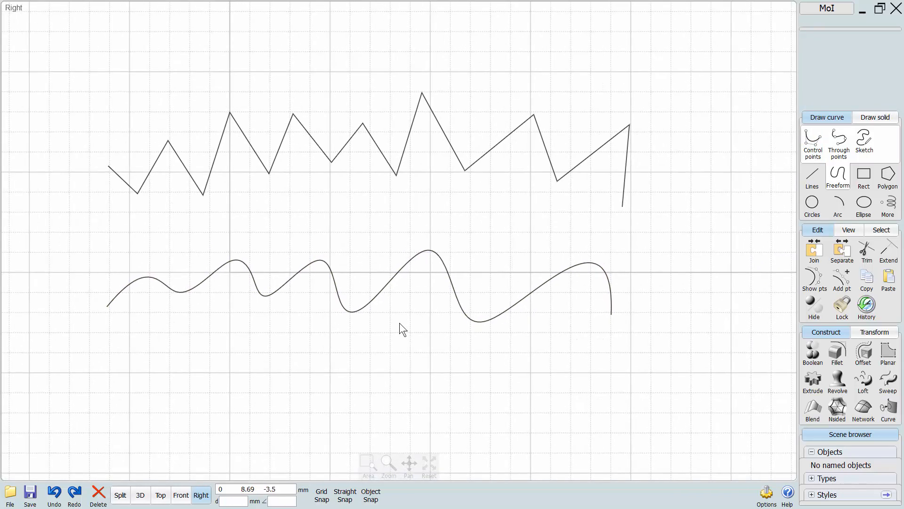
pyautogui.click(401, 276)
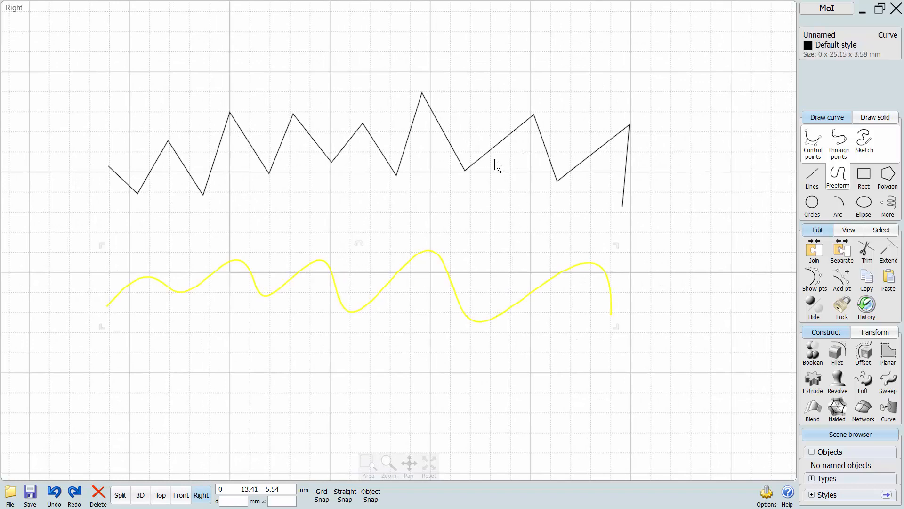
pyautogui.click(486, 154)
pyautogui.moveTo(470, 205)
pyautogui.mouseDown(button='middle')
pyautogui.moveTo(416, 207)
pyautogui.moveTo(485, 208)
pyautogui.mouseUp(button='middle')
pyautogui.scroll(-1, 486, 208)
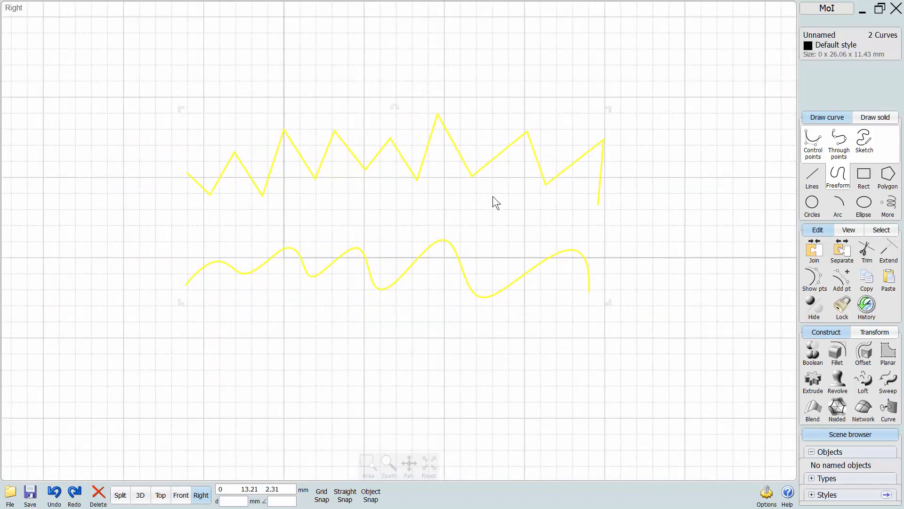
pyautogui.scroll(1, 521, 224)
pyautogui.moveTo(585, 215); pyautogui.dragTo(572, 261, button='middle')
pyautogui.click(810, 276)
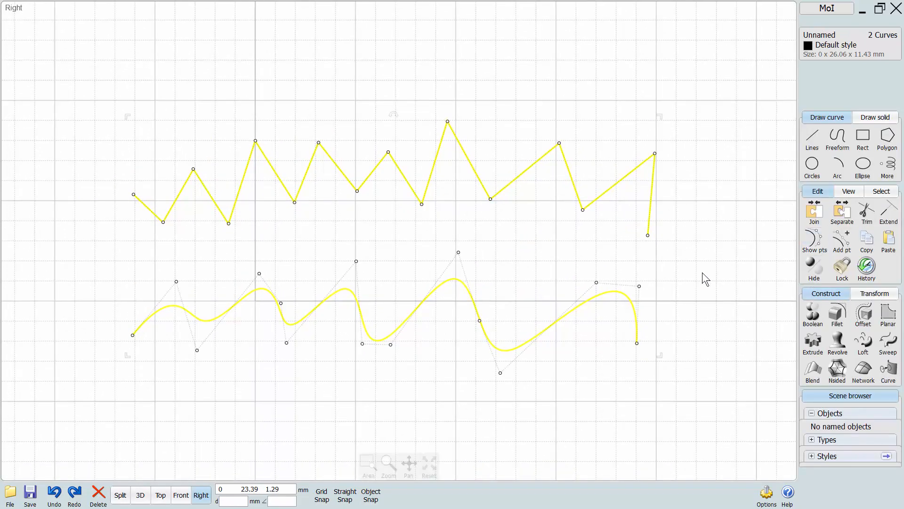
# Reshape the right end of the zigzag polyline by moving its last three corner points outward.
pyautogui.click(659, 251)
pyautogui.moveTo(647, 235); pyautogui.dragTo(685, 252)
pyautogui.moveTo(655, 153); pyautogui.dragTo(677, 122)
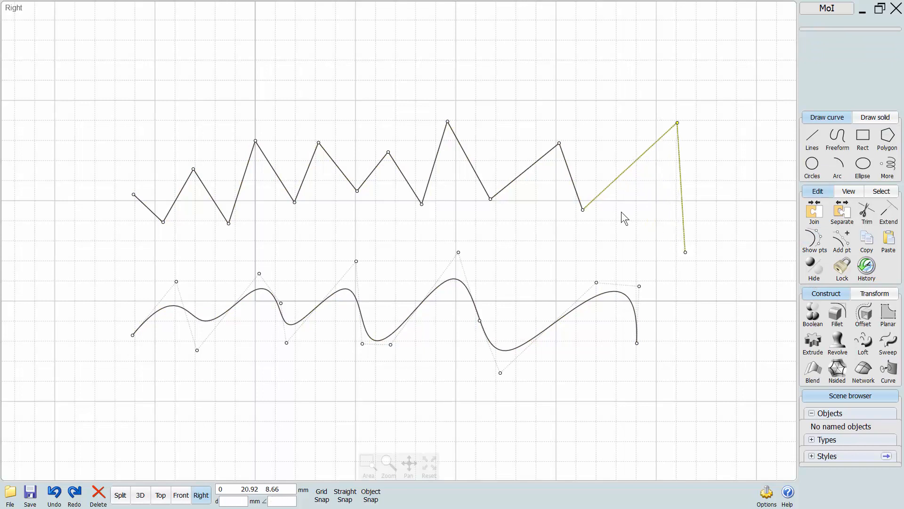
pyautogui.moveTo(577, 209); pyautogui.dragTo(598, 214)
# Raise and widen the wavy curve's rightmost hump by moving its last three control points.
pyautogui.moveTo(638, 286); pyautogui.dragTo(642, 252)
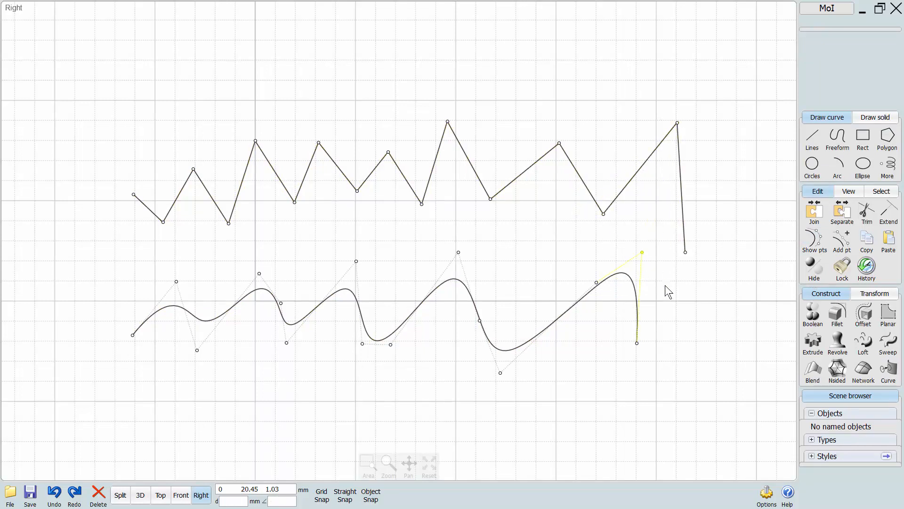
pyautogui.moveTo(637, 345); pyautogui.dragTo(719, 382)
pyautogui.moveTo(597, 283); pyautogui.dragTo(583, 240)
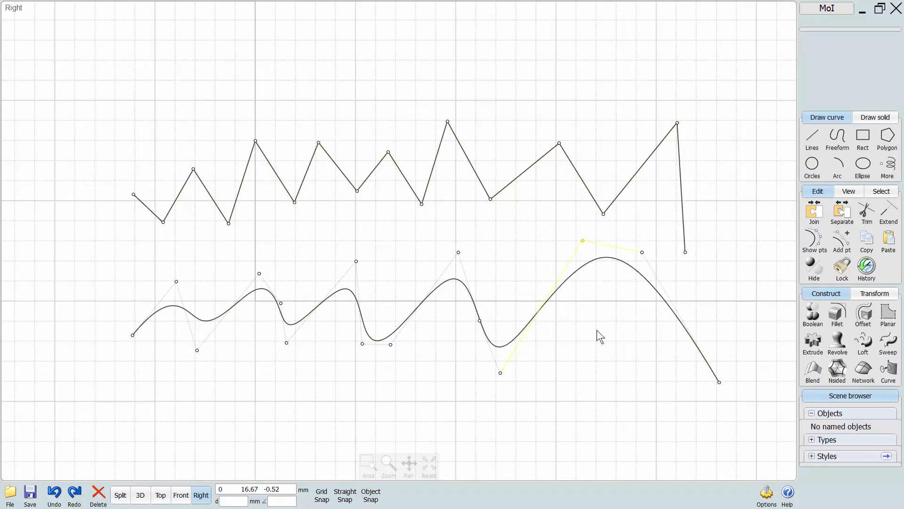
# Select three corner points of the polyline and three control points of the wavy curve's right humps, and delete all six.
pyautogui.moveTo(639, 264); pyautogui.dragTo(653, 273)
pyautogui.moveTo(464, 261); pyautogui.dragTo(436, 240)
pyautogui.moveTo(397, 193); pyautogui.dragTo(452, 223)
pyautogui.moveTo(291, 124); pyautogui.dragTo(332, 154)
pyautogui.moveTo(220, 128); pyautogui.dragTo(254, 119)
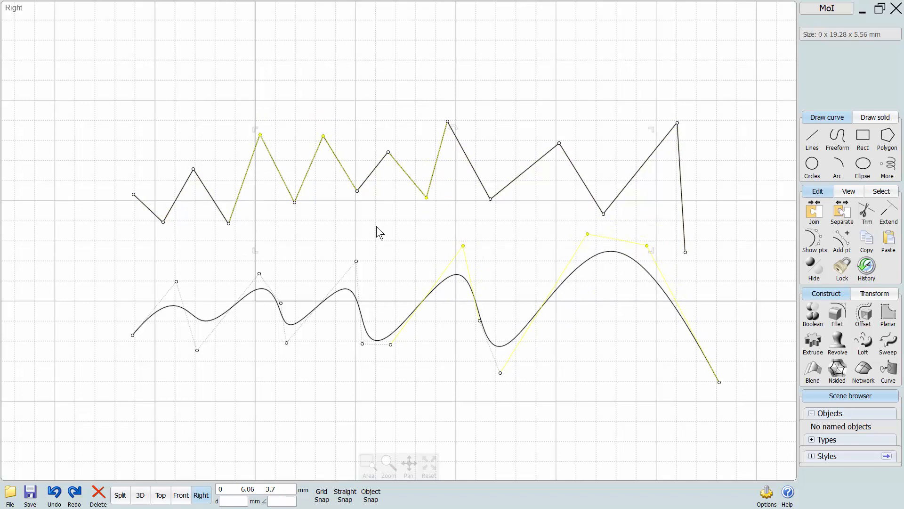
pyautogui.press('Delete')
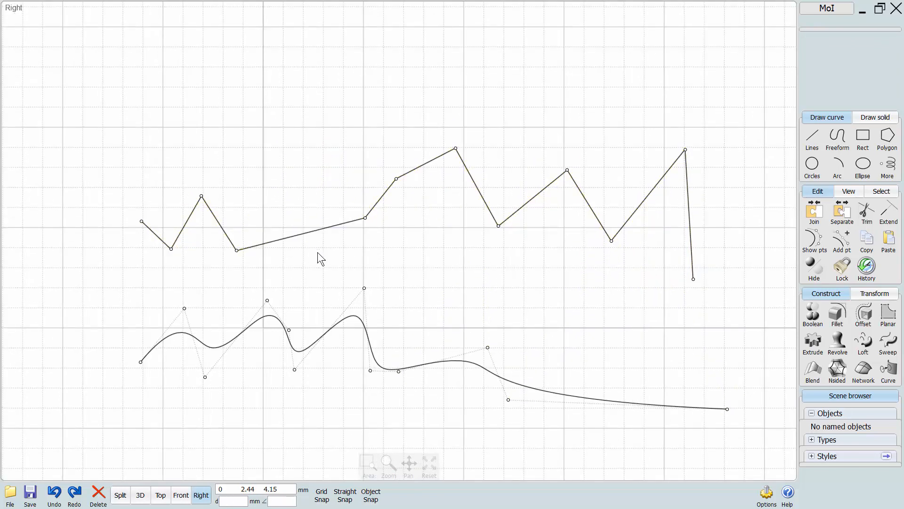
# Delete the polyline point just before its middle peak and raise the wavy curve's second-to-last upper control point into a hump.
pyautogui.click(385, 138)
pyautogui.press('Delete')
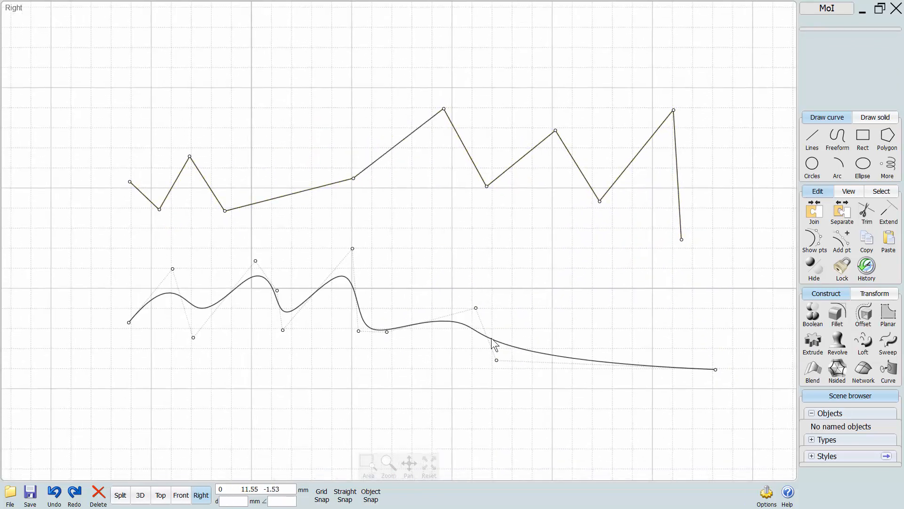
pyautogui.moveTo(477, 307); pyautogui.dragTo(472, 239)
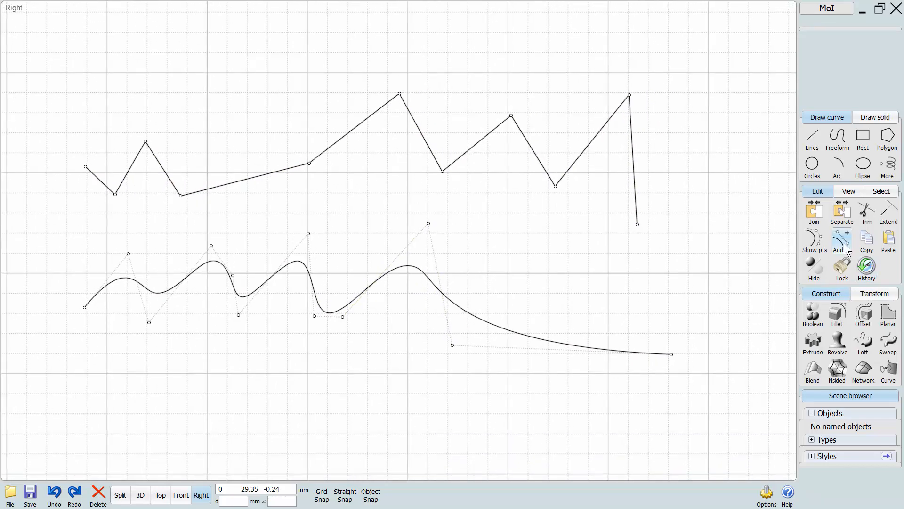
# Add seven points to the polyline, spread along the three segments before its last peak.
pyautogui.click(843, 243)
pyautogui.moveTo(508, 262); pyautogui.dragTo(540, 313, button='middle')
pyautogui.rightClick(606, 228)
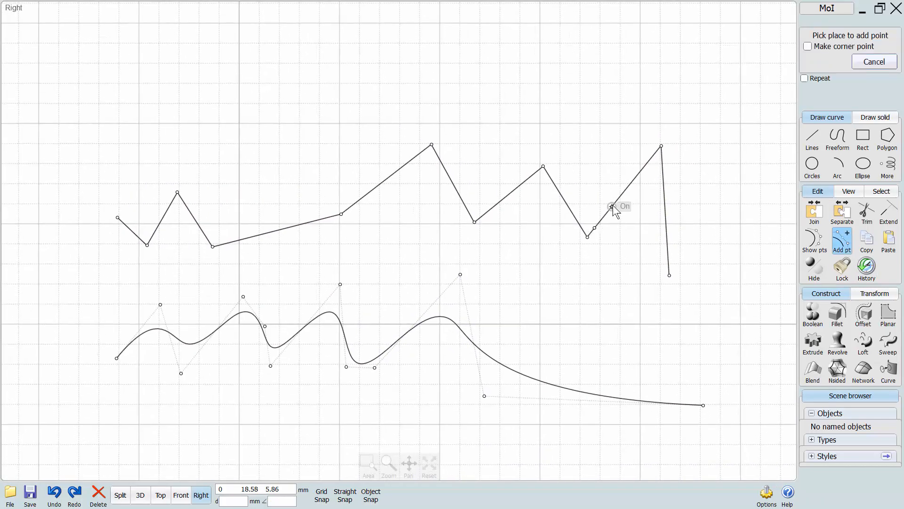
pyautogui.click(613, 205)
pyautogui.rightClick(623, 196)
pyautogui.click(634, 180)
pyautogui.rightClick(555, 226)
pyautogui.click(573, 214)
pyautogui.rightClick(557, 209)
pyautogui.click(557, 188)
pyautogui.rightClick(521, 206)
pyautogui.click(523, 182)
pyautogui.rightClick(489, 237)
pyautogui.click(492, 207)
# Add four control points along the long descending tail of the wavy curve.
pyautogui.moveTo(501, 293); pyautogui.dragTo(477, 238, button='middle')
pyautogui.rightClick(477, 238)
pyautogui.scroll(3, 477, 266)
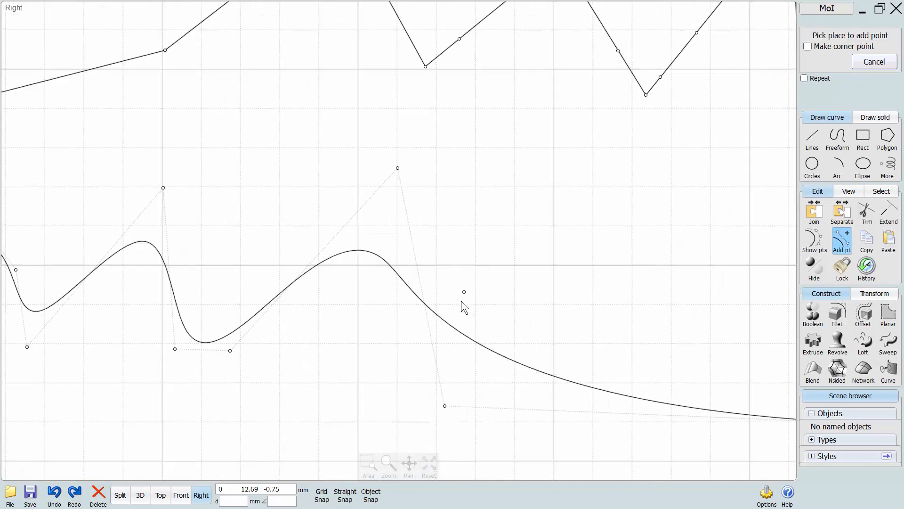
pyautogui.click(472, 340)
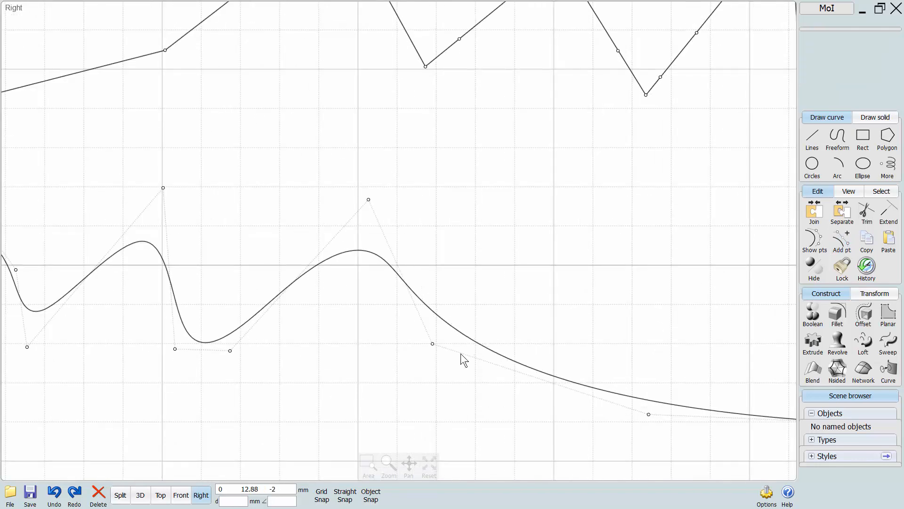
pyautogui.rightClick(485, 344)
pyautogui.click(485, 346)
pyautogui.rightClick(485, 346)
pyautogui.scroll(1, 418, 343)
pyautogui.moveTo(453, 365); pyautogui.dragTo(384, 319, button='middle')
pyautogui.rightClick(495, 329)
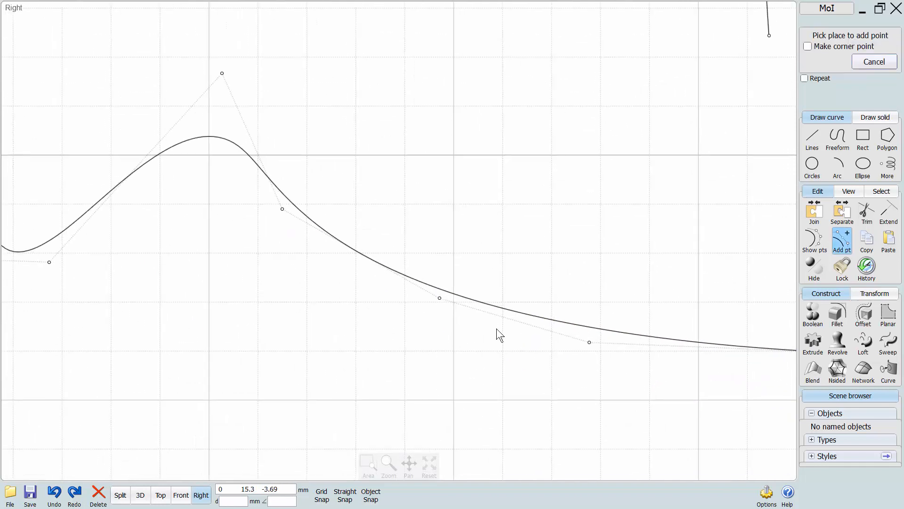
pyautogui.click(567, 325)
pyautogui.scroll(2, 499, 343)
pyautogui.rightClick(547, 295)
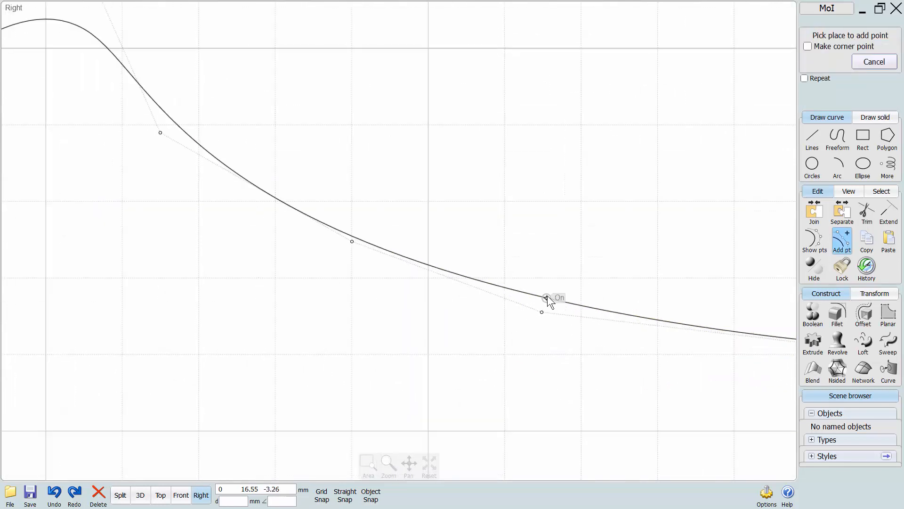
pyautogui.click(548, 295)
pyautogui.scroll(-3, 405, 323)
# Add two more control points around the crest of the wavy curve's rightmost hump.
pyautogui.rightClick(384, 306)
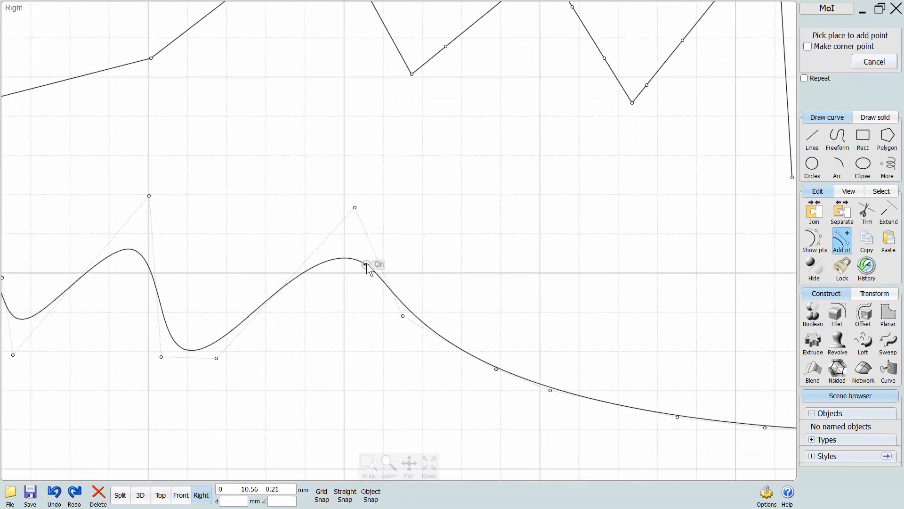
pyautogui.click(367, 267)
pyautogui.click(281, 266)
pyautogui.scroll(-1, 397, 390)
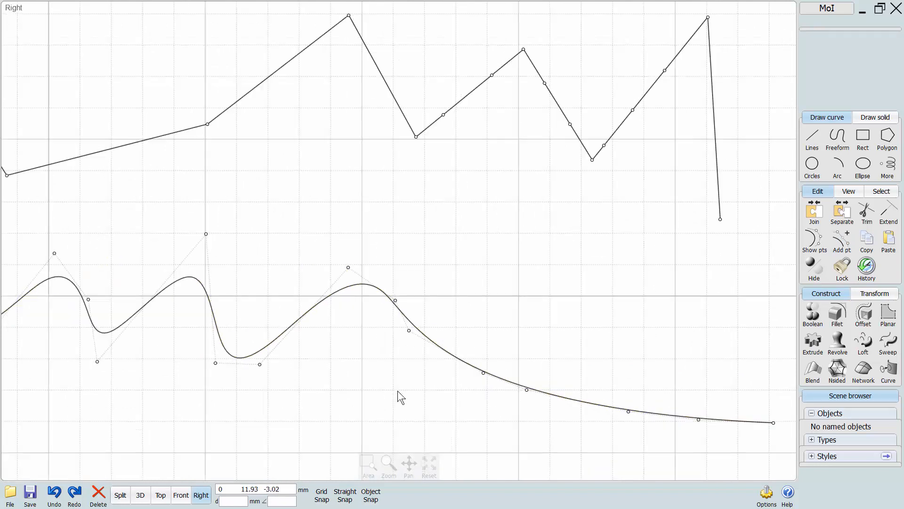
pyautogui.moveTo(398, 391); pyautogui.dragTo(495, 388, button='middle')
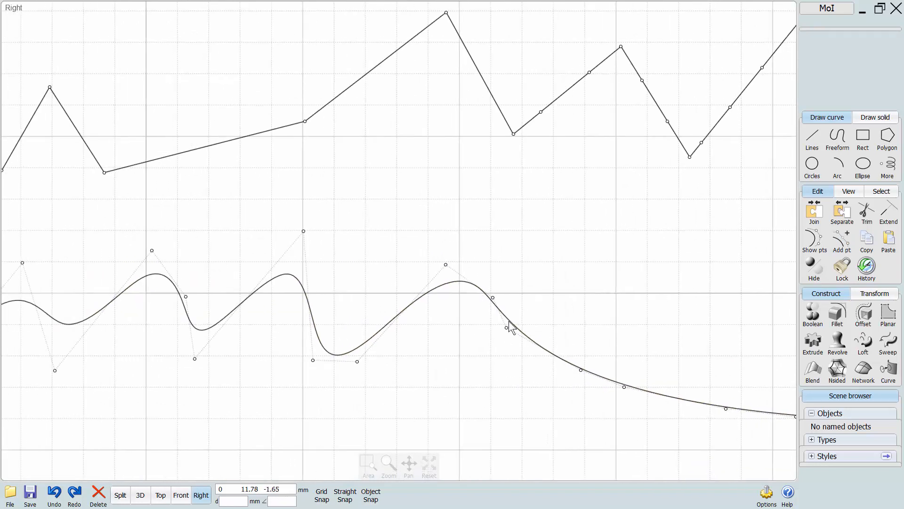
pyautogui.rightClick(479, 335)
pyautogui.click(458, 282)
pyautogui.moveTo(401, 353); pyautogui.dragTo(502, 306, button='middle')
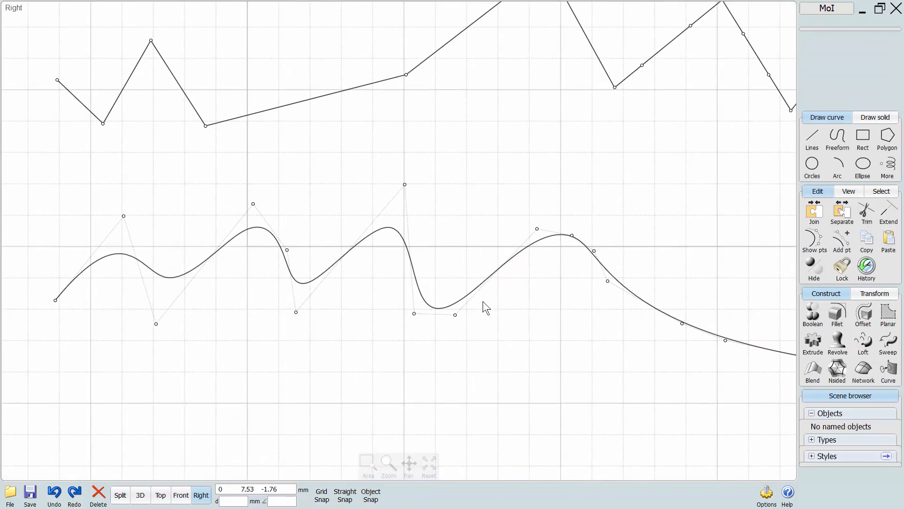
# Sharpen the wavy curve's third hump by adding a point on its control polygon at each side of the peak control point.
pyautogui.rightClick(485, 307)
pyautogui.scroll(2, 486, 307)
pyautogui.moveTo(378, 184); pyautogui.dragTo(402, 279, button='middle')
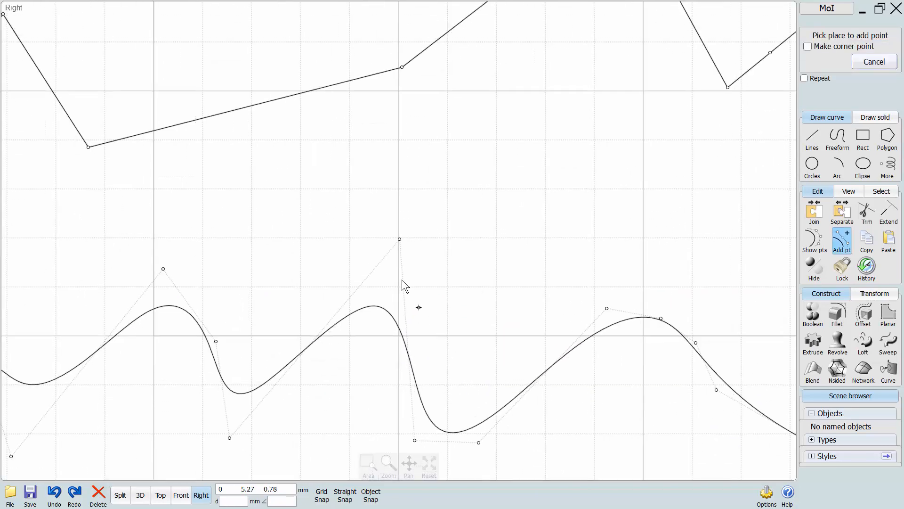
pyautogui.click(388, 251)
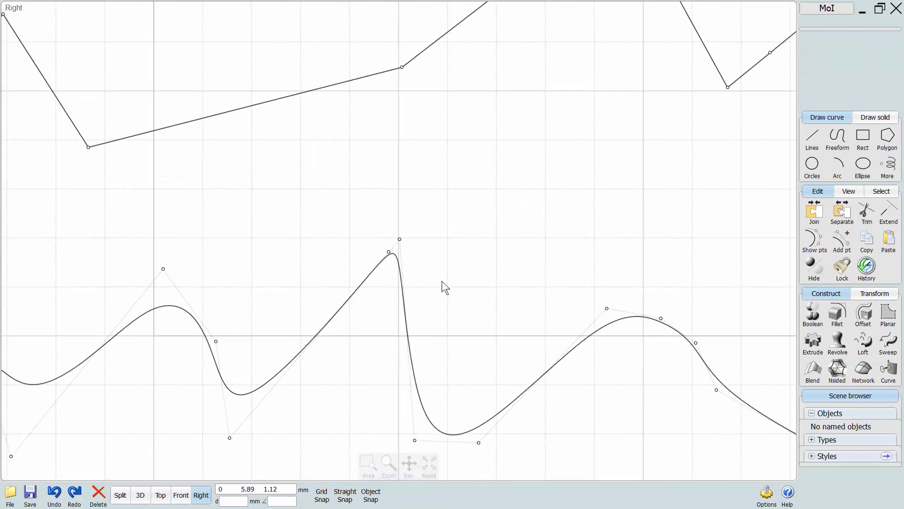
pyautogui.rightClick(442, 281)
pyautogui.click(402, 248)
# Sharpen the trough between the second and third humps by adding a point at each side of its lowest control point.
pyautogui.scroll(-1, 353, 389)
pyautogui.moveTo(287, 421); pyautogui.dragTo(336, 363, button='middle')
pyautogui.rightClick(331, 361)
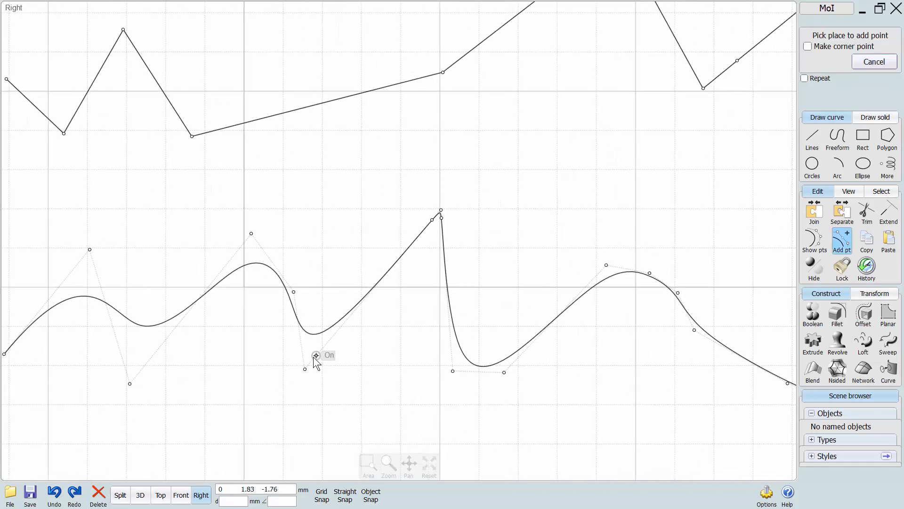
pyautogui.click(311, 362)
pyautogui.click(284, 360)
pyautogui.scroll(3, 283, 360)
pyautogui.rightClick(301, 363)
pyautogui.click(324, 364)
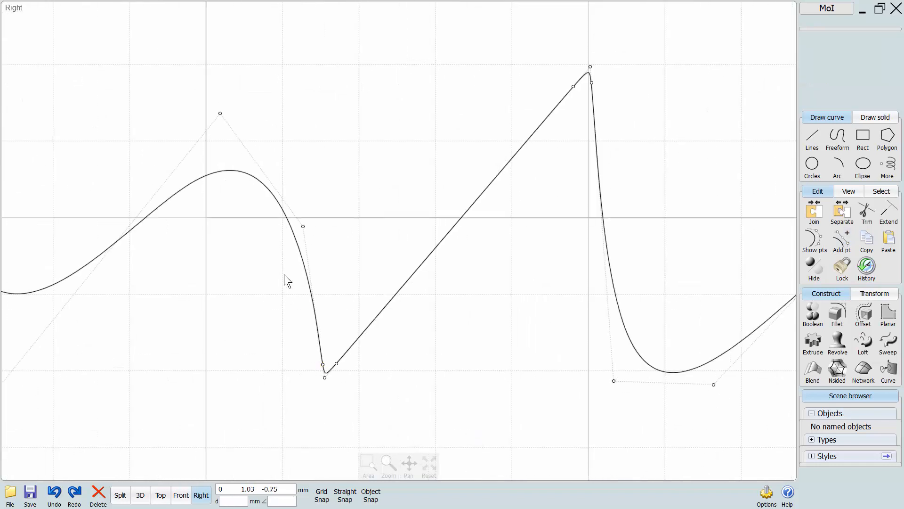
# Add points at both sides of the second hump's peak control point and of the control point on its descending slope.
pyautogui.rightClick(297, 243)
pyautogui.click(303, 235)
pyautogui.rightClick(285, 240)
pyautogui.click(296, 217)
pyautogui.rightClick(249, 131)
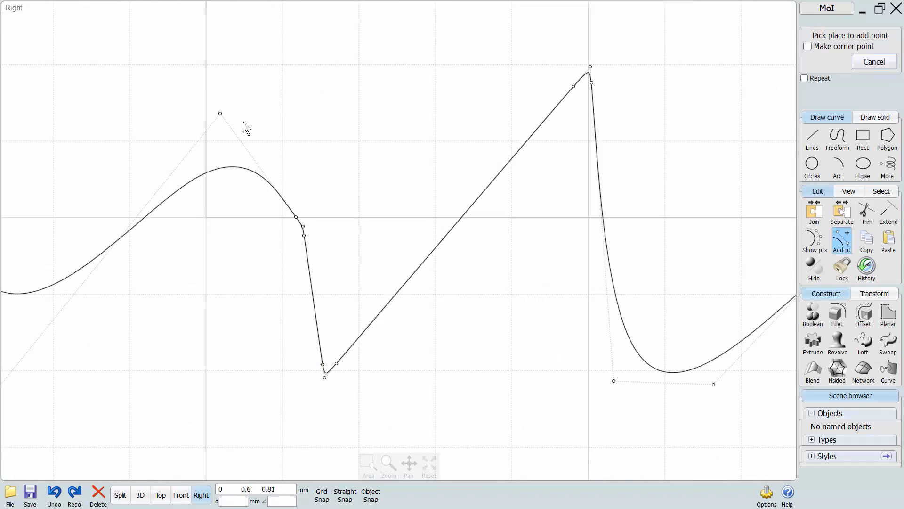
pyautogui.click(224, 117)
pyautogui.rightClick(180, 115)
pyautogui.click(213, 121)
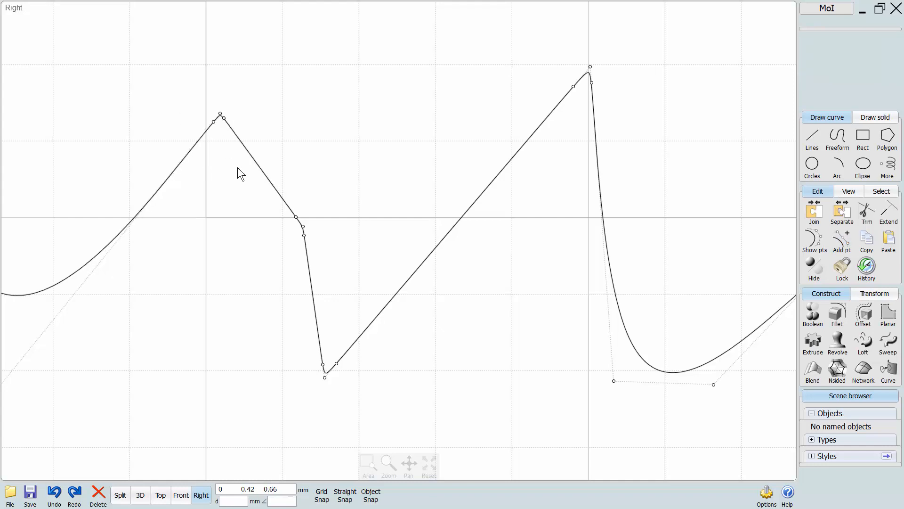
# Sharpen the wavy curve's leftmost trough by adding points at both sides of its lowest control point.
pyautogui.scroll(-1, 238, 168)
pyautogui.scroll(-4, 236, 170)
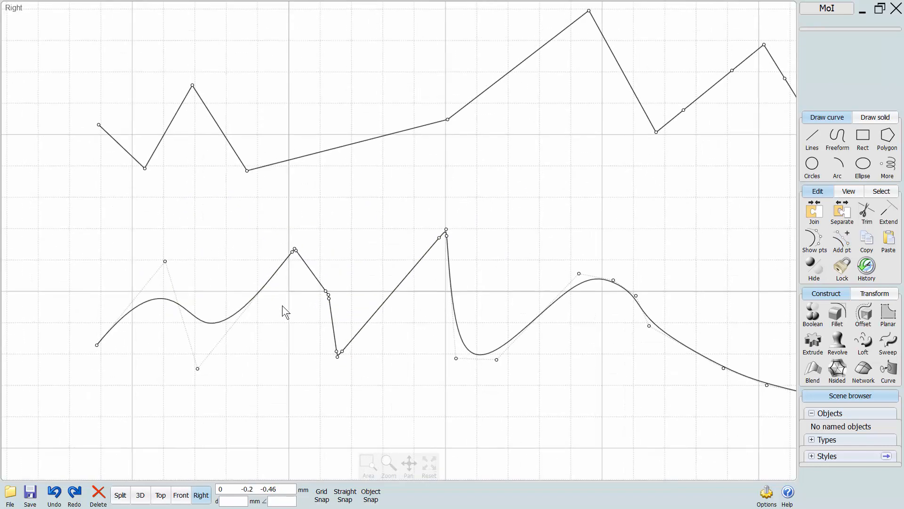
pyautogui.scroll(6, 201, 370)
pyautogui.rightClick(144, 392)
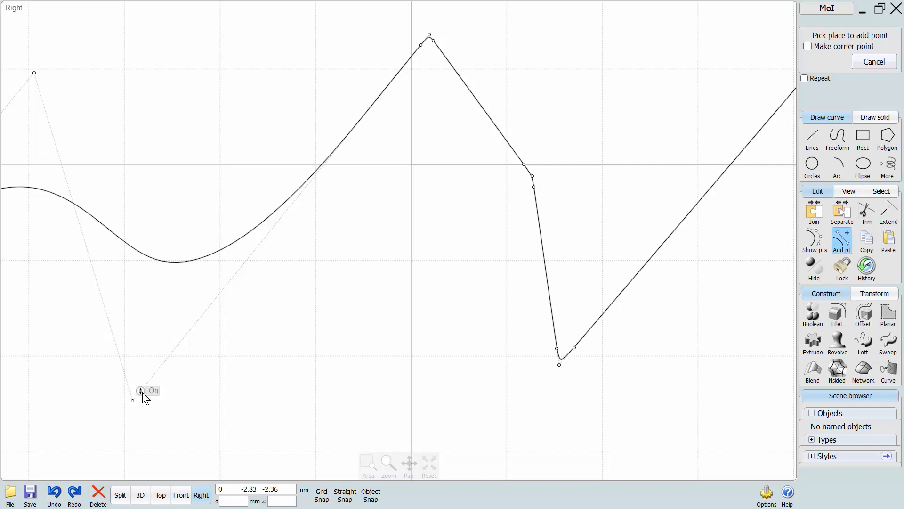
pyautogui.click(139, 393)
pyautogui.scroll(-4, 212, 384)
pyautogui.moveTo(295, 394); pyautogui.dragTo(258, 303, button='middle')
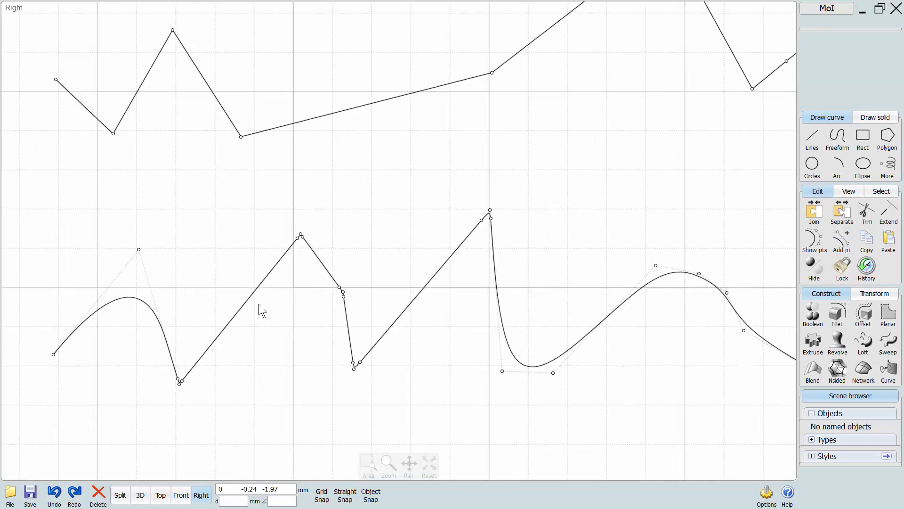
# Leave the add-point command and hide the control points of both curves.
pyautogui.rightClick(279, 319)
pyautogui.scroll(-2, 280, 320)
pyautogui.moveTo(285, 348); pyautogui.dragTo(239, 307, button='middle')
pyautogui.press('Escape')
pyautogui.press('Escape')
pyautogui.scroll(-1, 374, 361)
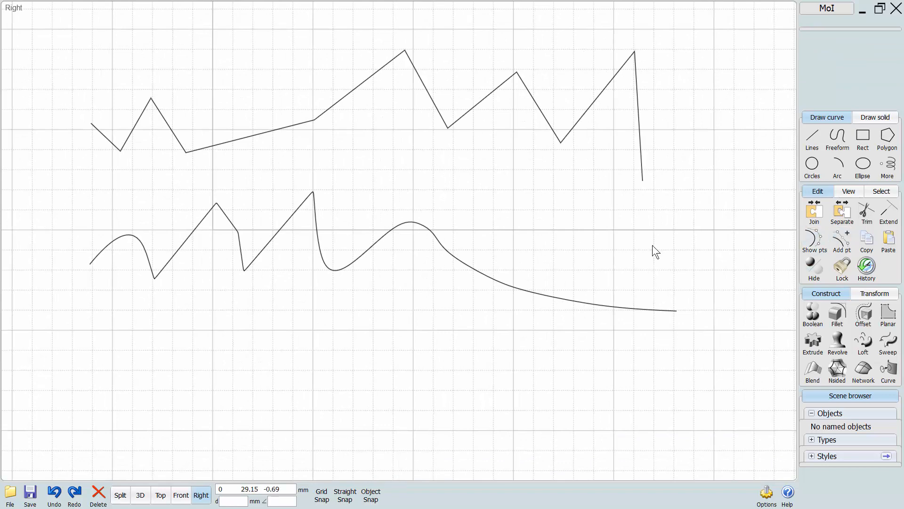
# Select both curves, toggle their control-point display on and off several times, and delete the two curves.
pyautogui.moveTo(443, 166); pyautogui.dragTo(399, 218, button='middle')
pyautogui.click(501, 167)
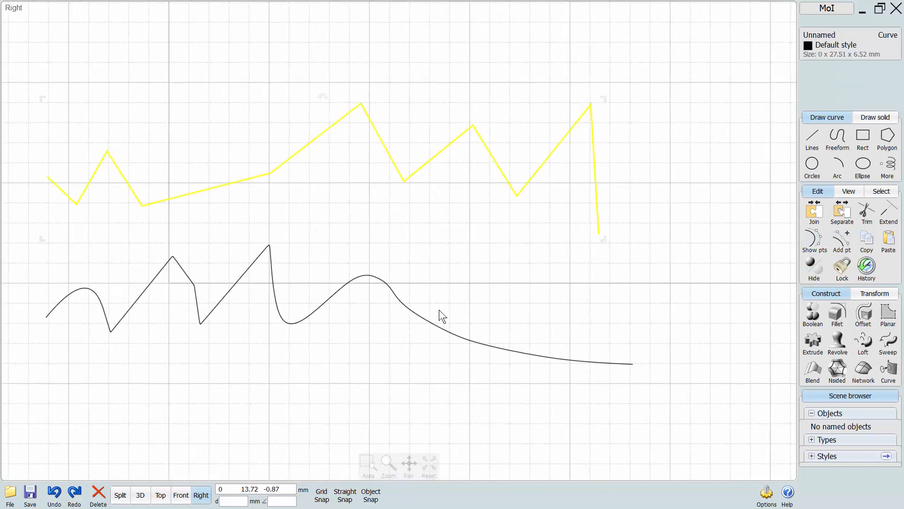
pyautogui.click(441, 324)
pyautogui.click(813, 242)
pyautogui.click(815, 240)
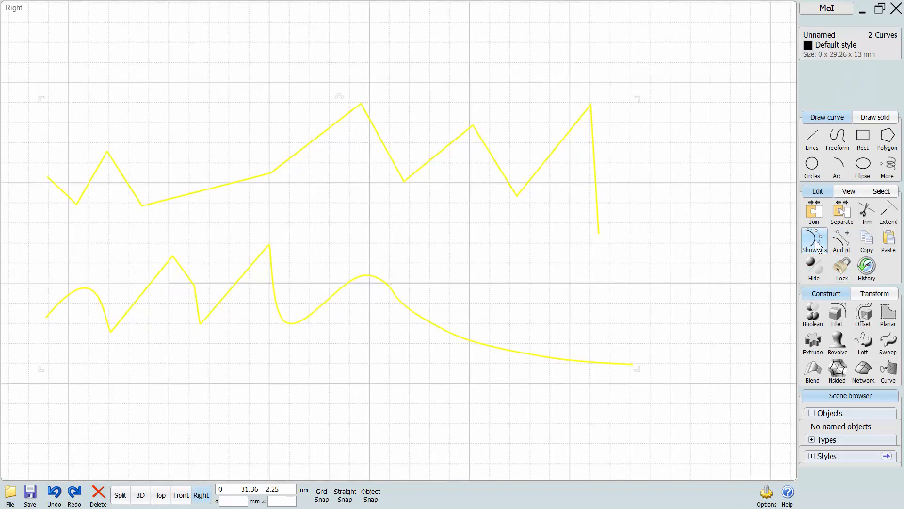
pyautogui.click(815, 240)
pyautogui.click(815, 241)
pyautogui.click(815, 241)
pyautogui.click(815, 241)
pyautogui.click(815, 241)
pyautogui.click(815, 240)
pyautogui.click(816, 241)
pyautogui.click(531, 264)
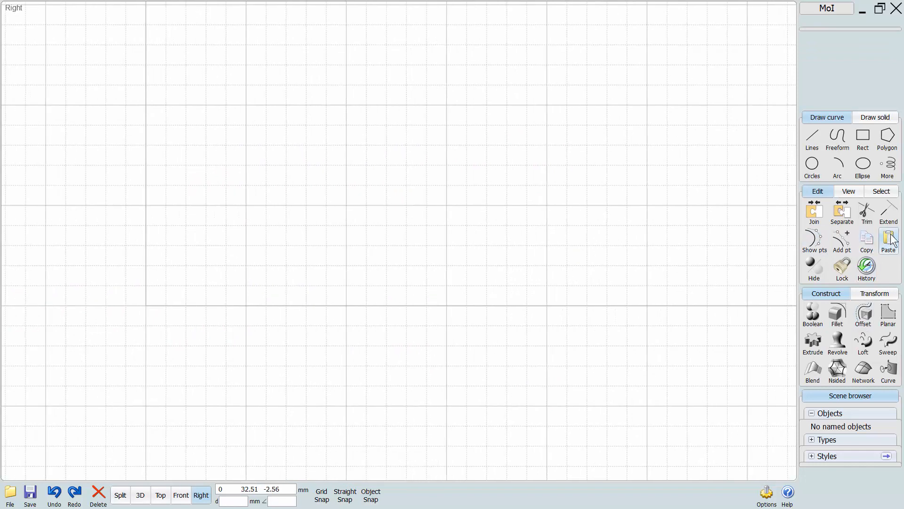
# Draw a two-humped freeform curve with six control points from right to left across the Right view.
pyautogui.click(838, 138)
pyautogui.click(668, 265)
pyautogui.click(630, 192)
pyautogui.click(549, 191)
pyautogui.click(473, 261)
pyautogui.click(402, 172)
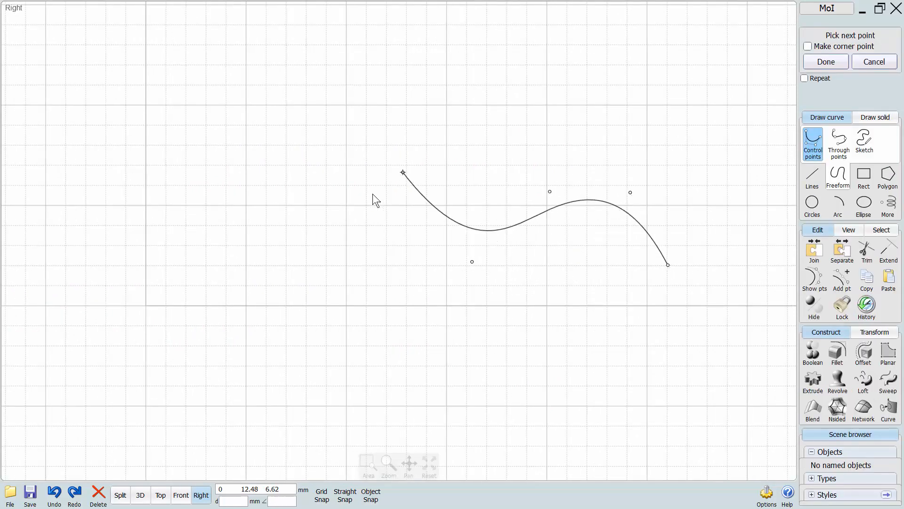
pyautogui.click(315, 244)
pyautogui.rightClick(313, 245)
pyautogui.moveTo(476, 264); pyautogui.dragTo(402, 301, button='middle')
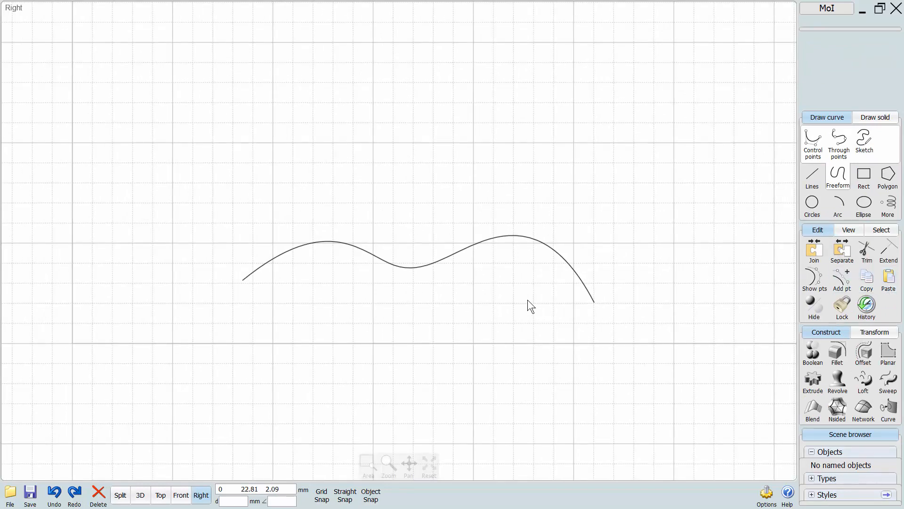
# Copy the two-humped curve, move the original upward, and paste the duplicate at the original location.
pyautogui.moveTo(506, 280); pyautogui.dragTo(489, 321, button='middle')
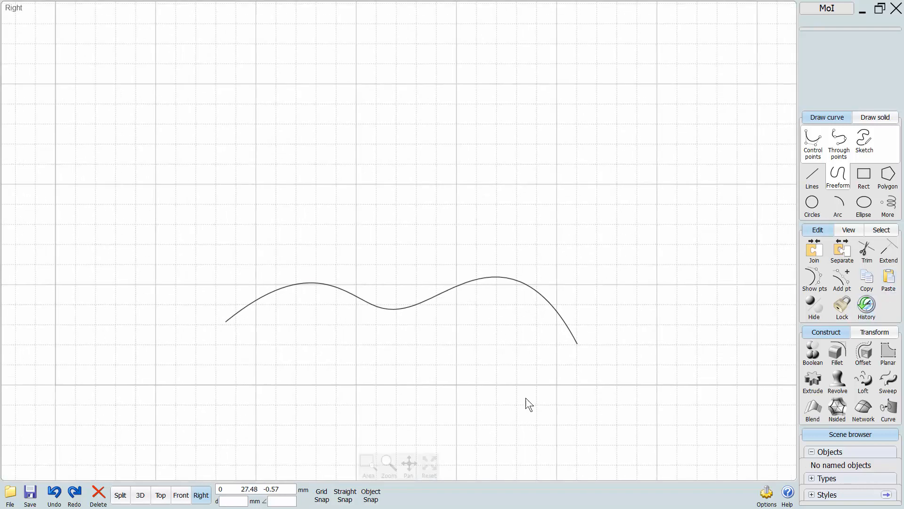
pyautogui.click(466, 289)
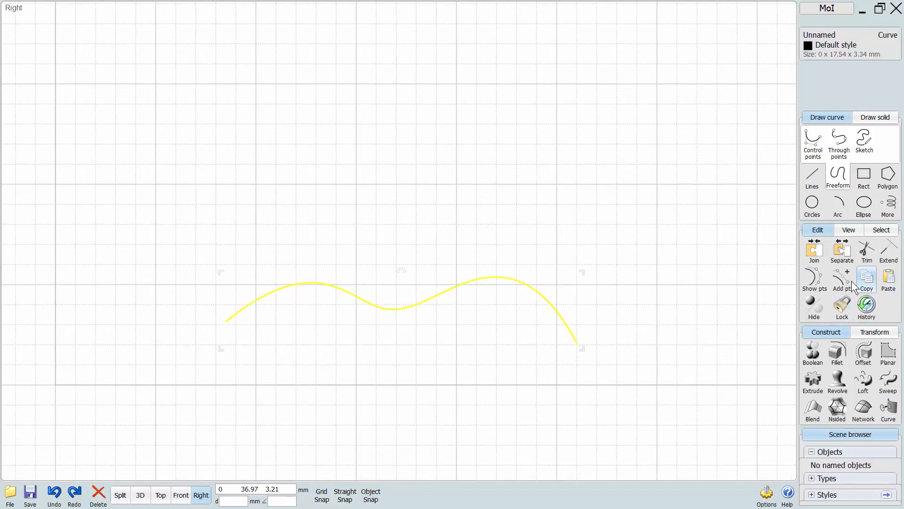
pyautogui.click(566, 314)
pyautogui.moveTo(560, 314); pyautogui.dragTo(612, 144)
pyautogui.click(637, 241)
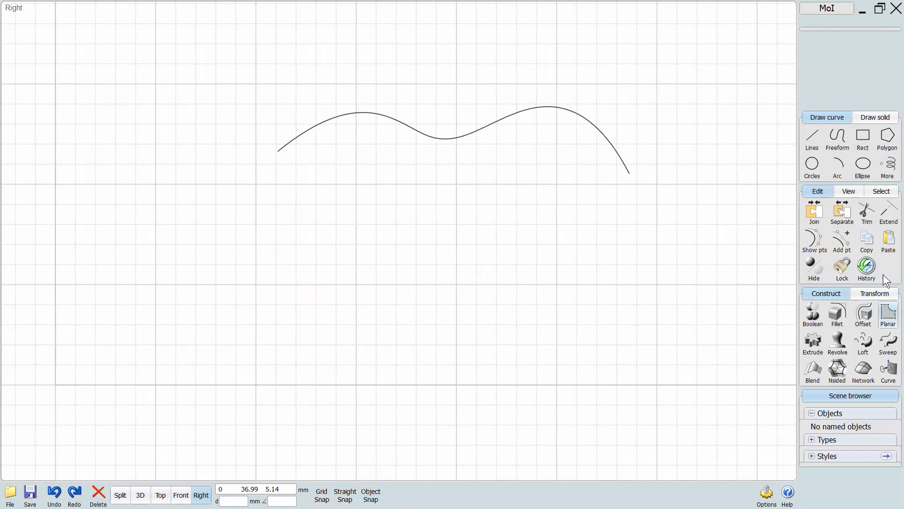
pyautogui.click(888, 239)
pyautogui.click(622, 253)
pyautogui.click(298, 287)
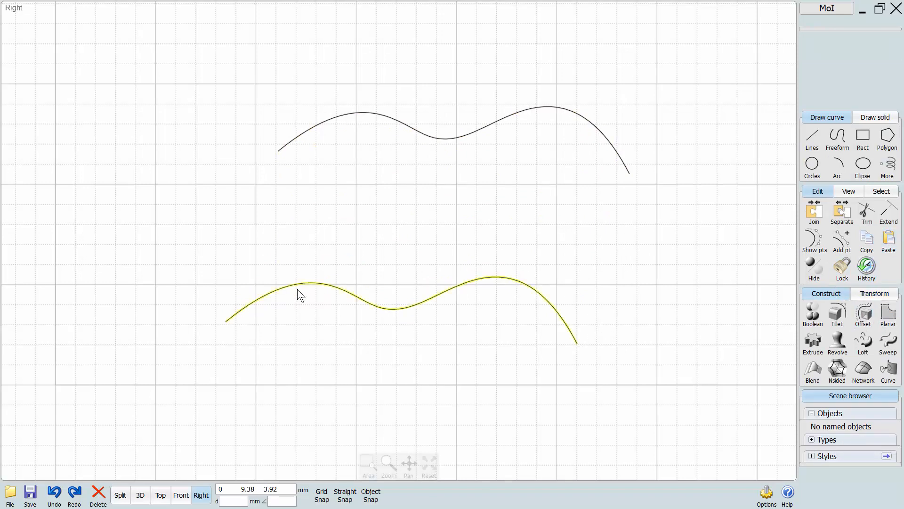
# Delete the upper of the two curves.
pyautogui.moveTo(418, 229); pyautogui.dragTo(355, 258, button='middle')
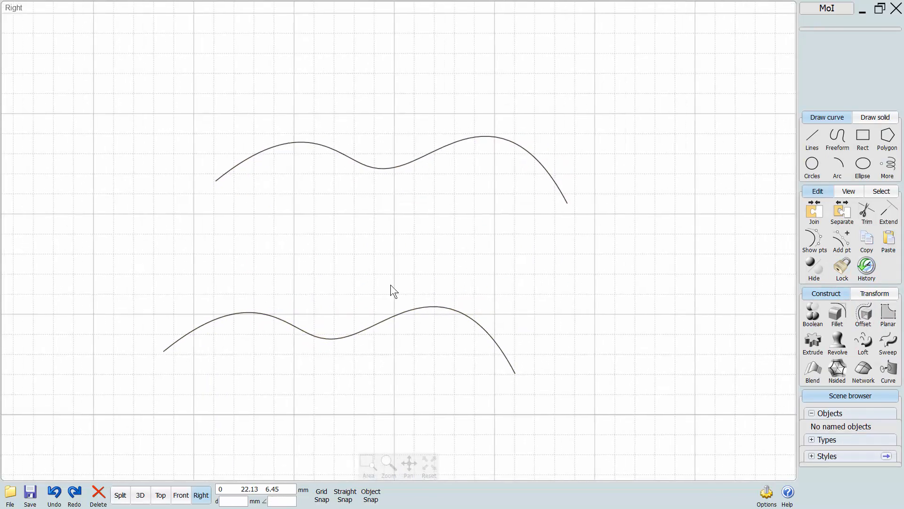
pyautogui.moveTo(391, 285); pyautogui.dragTo(413, 307, button='middle')
pyautogui.moveTo(648, 137); pyautogui.dragTo(316, 278)
pyautogui.press('Delete')
# Paste and move copies of the remaining curve repeatedly until twelve curves form a diagonal stack rising above it.
pyautogui.moveTo(464, 285); pyautogui.dragTo(358, 245, button='middle')
pyautogui.moveTo(346, 206); pyautogui.dragTo(319, 237, button='middle')
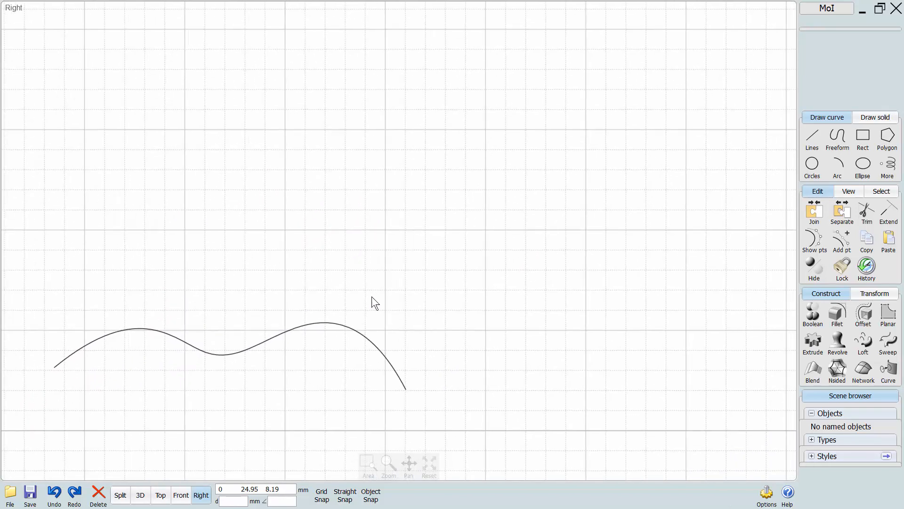
pyautogui.keyDown('ctrl'); pyautogui.moveTo(340, 323); pyautogui.dragTo(355, 263); pyautogui.keyUp('ctrl')
pyautogui.keyDown('ctrl'); pyautogui.moveTo(355, 263); pyautogui.dragTo(372, 225); pyautogui.keyUp('ctrl')
pyautogui.keyDown('ctrl'); pyautogui.moveTo(372, 225); pyautogui.dragTo(488, 7); pyautogui.keyUp('ctrl')
pyautogui.click(587, 96)
# Select all twelve stacked curves and delete them.
pyautogui.scroll(-1, 537, 246)
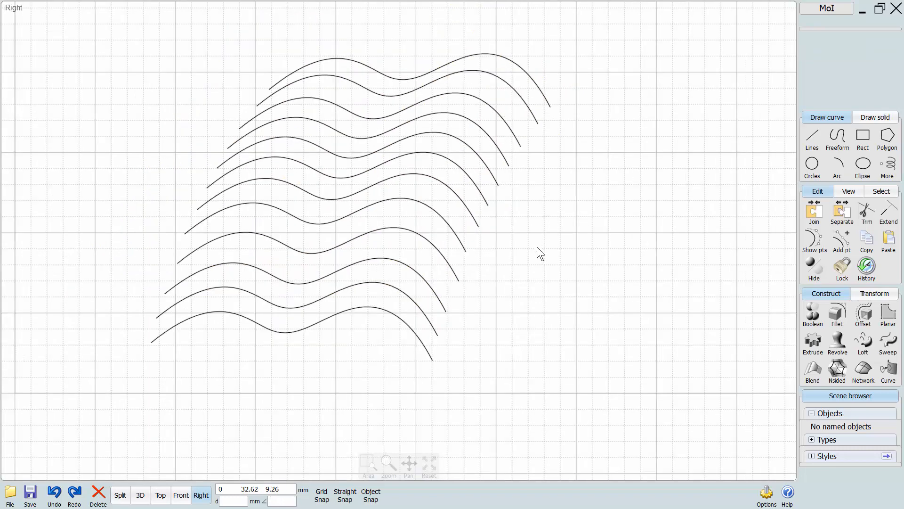
pyautogui.scroll(-1, 484, 315)
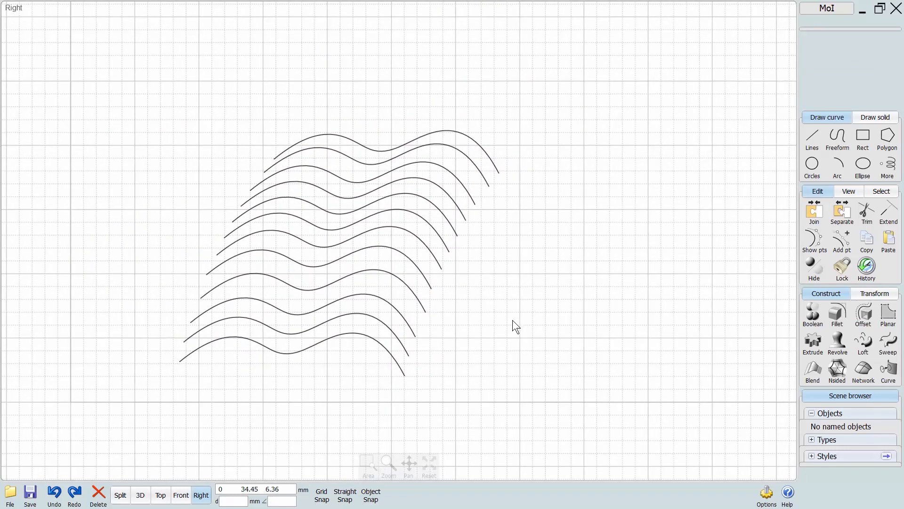
pyautogui.moveTo(520, 76); pyautogui.dragTo(126, 408)
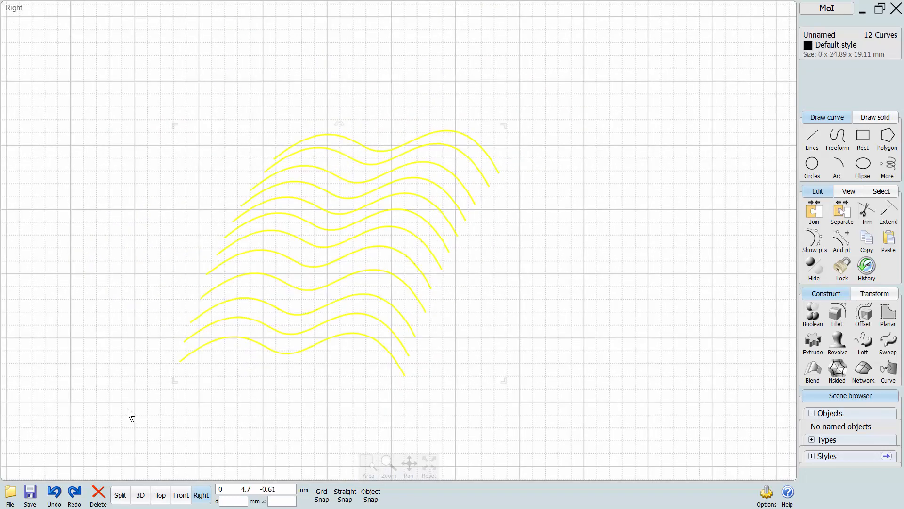
pyautogui.press('Delete')
# Draw three separate center-radius circles, one about 3.6 mm in radius, one about 4.1 mm, and a smaller one below.
pyautogui.scroll(3, 259, 352)
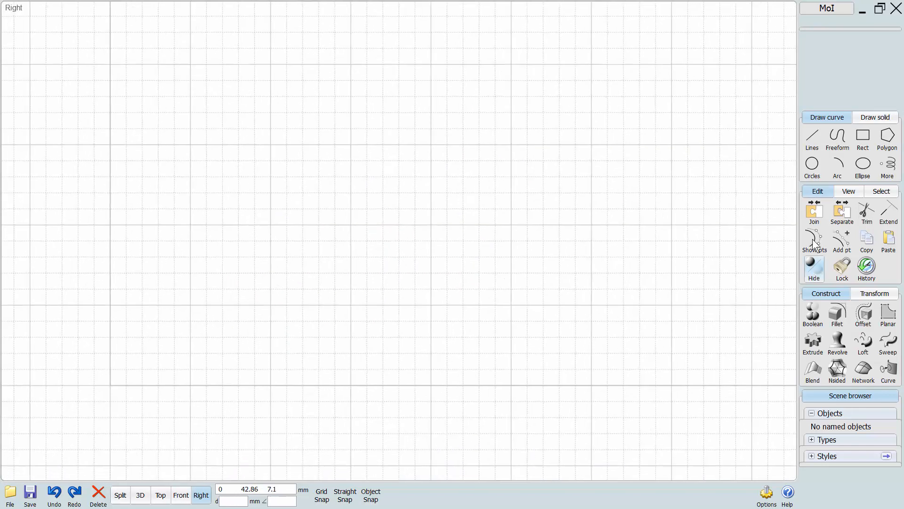
pyautogui.click(812, 166)
pyautogui.click(498, 235)
pyautogui.click(442, 250)
pyautogui.click(339, 171)
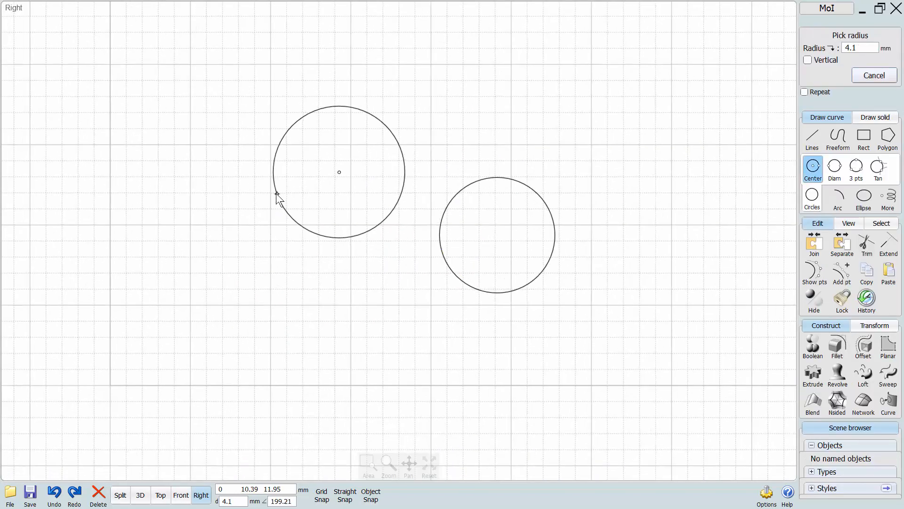
pyautogui.click(277, 194)
pyautogui.rightClick(388, 333)
pyautogui.click(372, 304)
pyautogui.click(391, 268)
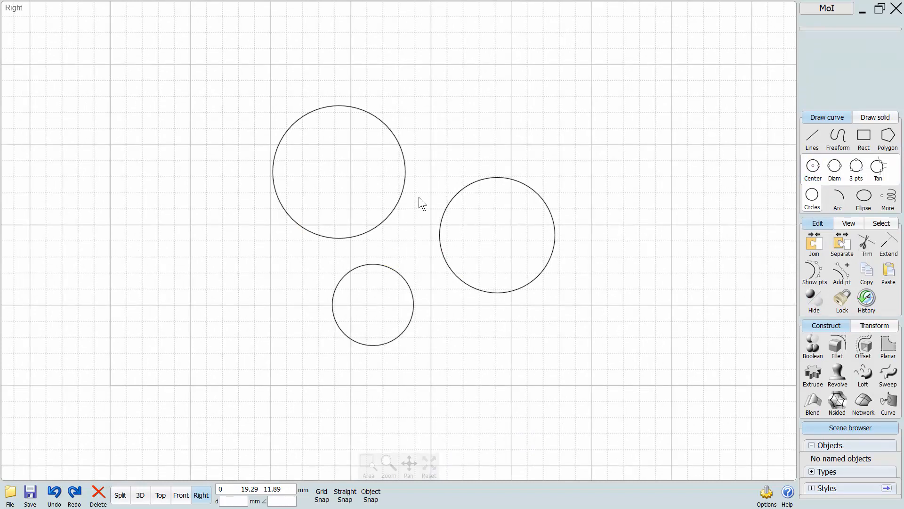
# Hide the large and small circles together, bring them back, and deselect them.
pyautogui.moveTo(420, 197); pyautogui.dragTo(359, 288)
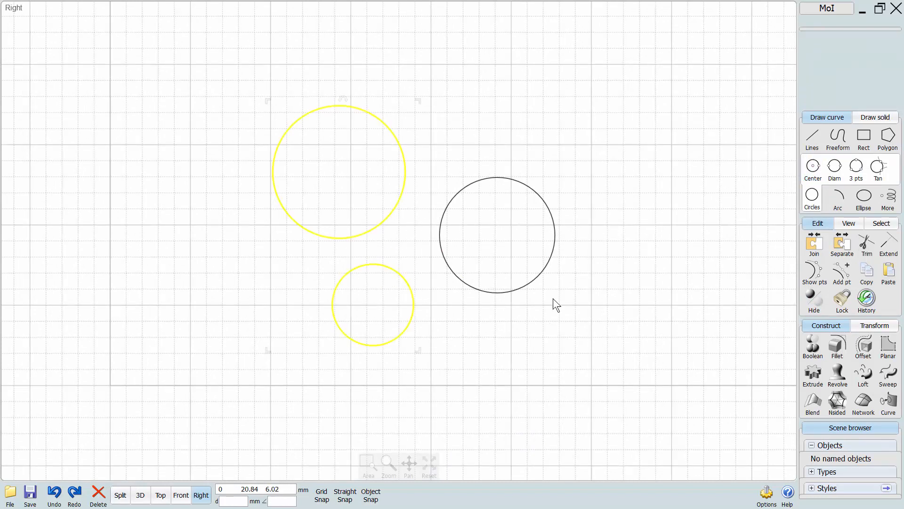
pyautogui.click(815, 300)
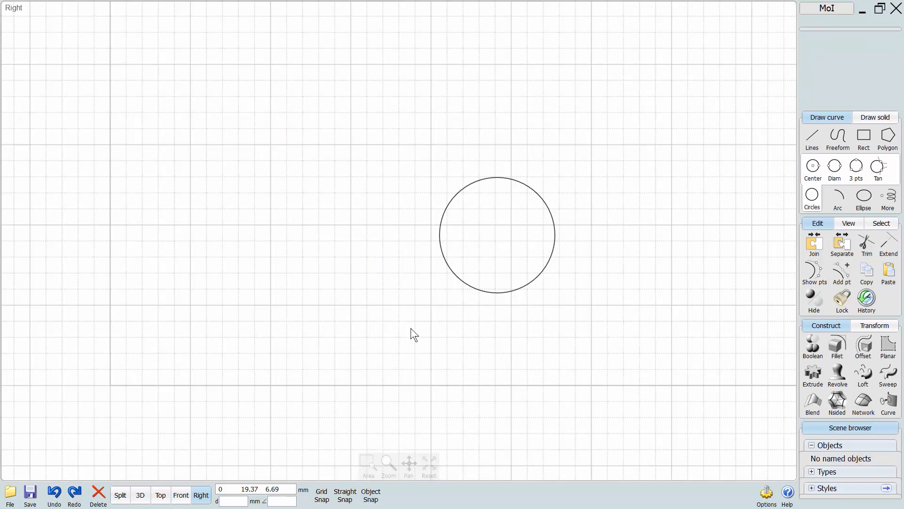
pyautogui.moveTo(326, 344); pyautogui.dragTo(251, 323, button='middle')
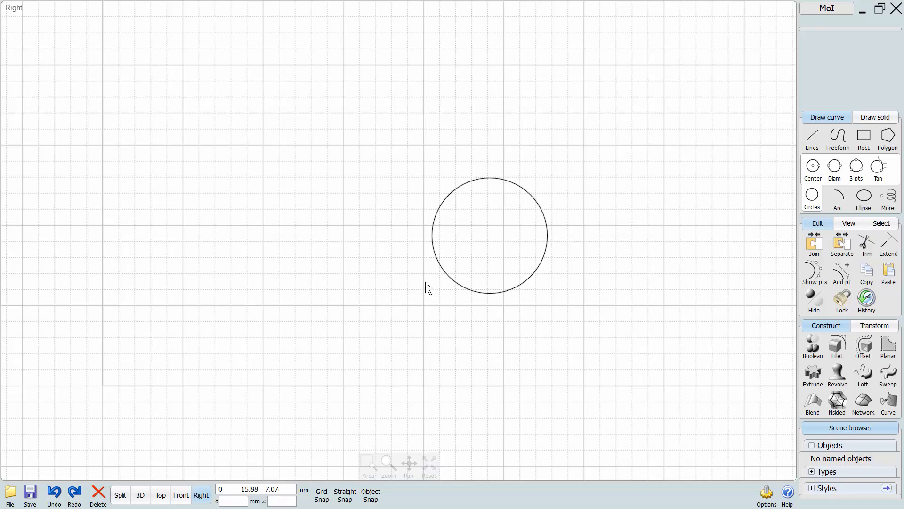
pyautogui.rightClick(814, 298)
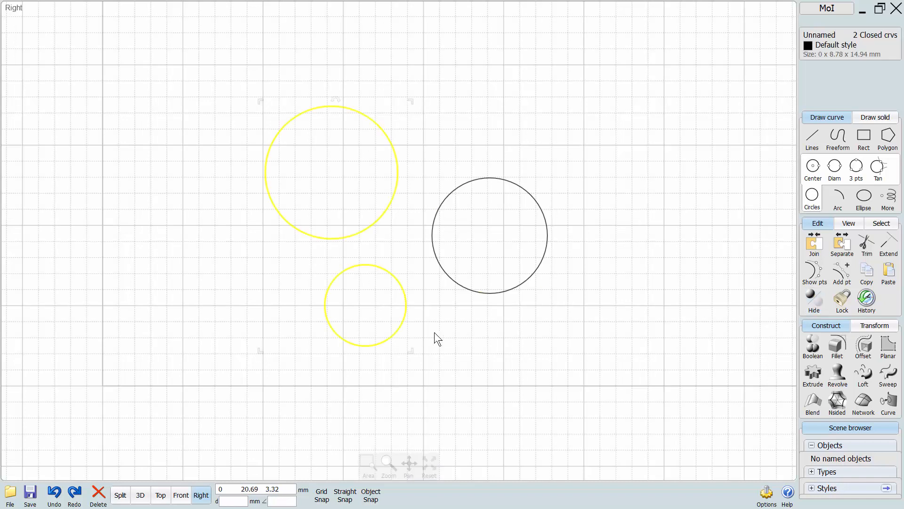
pyautogui.click(434, 332)
# Hide the 3.6 mm radius circle and the largest circle one after the other, and show both again.
pyautogui.moveTo(262, 244); pyautogui.dragTo(250, 287, button='middle')
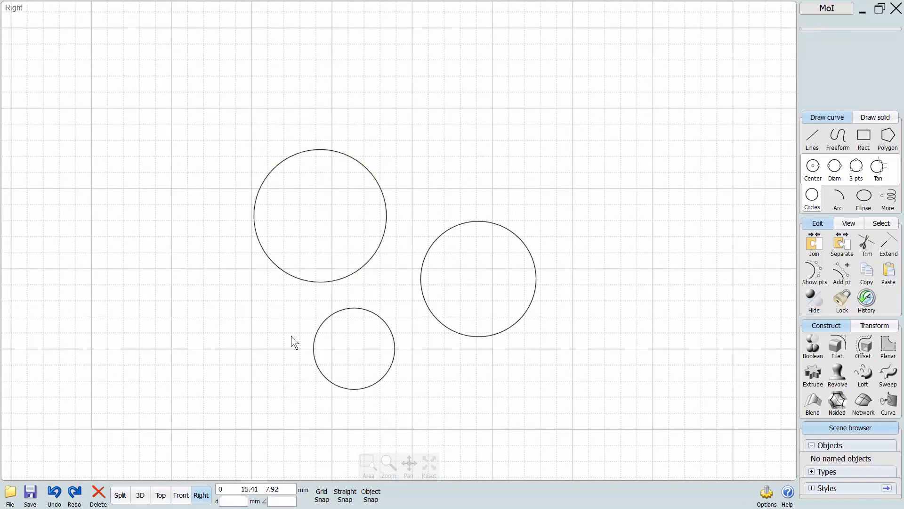
pyautogui.moveTo(313, 337); pyautogui.dragTo(301, 293, button='middle')
pyautogui.click(408, 259)
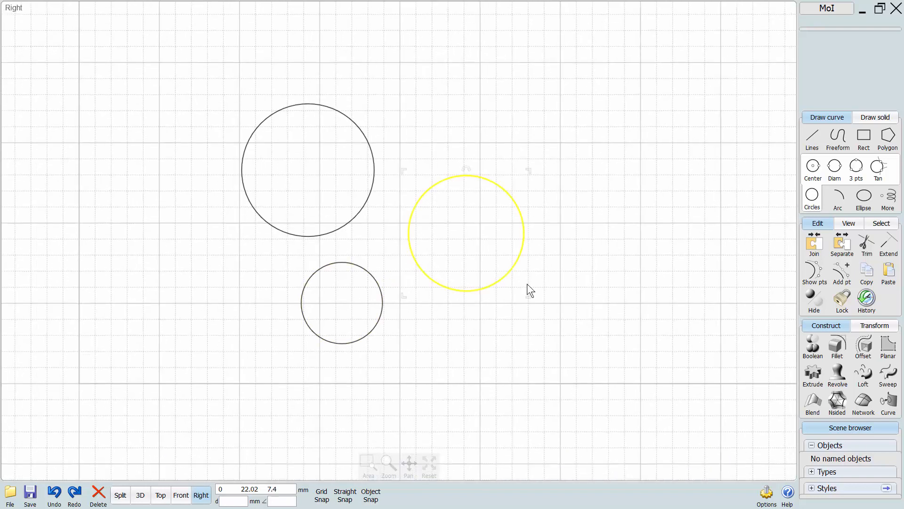
pyautogui.click(814, 301)
pyautogui.click(350, 211)
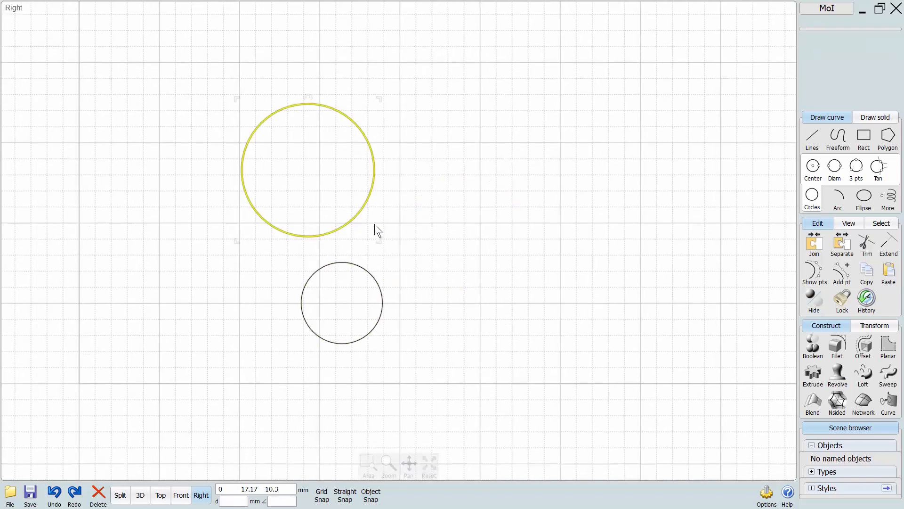
pyautogui.click(815, 300)
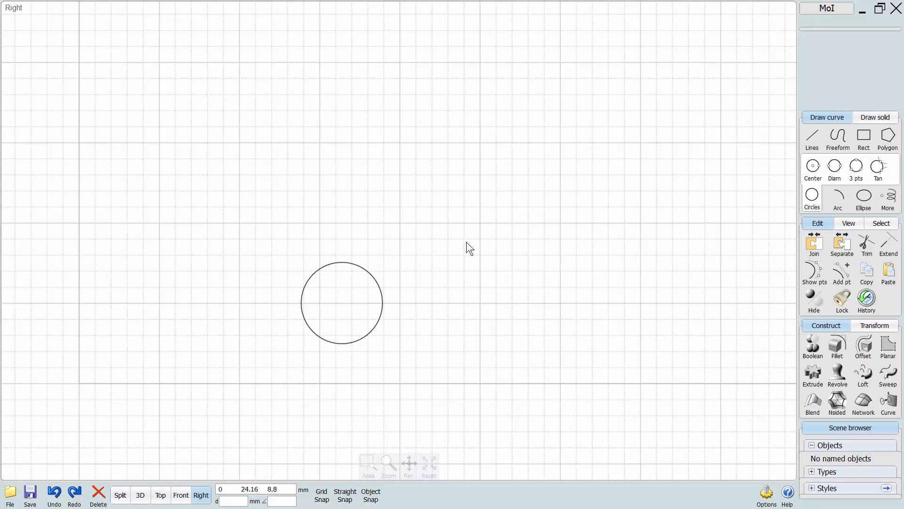
pyautogui.click(811, 304)
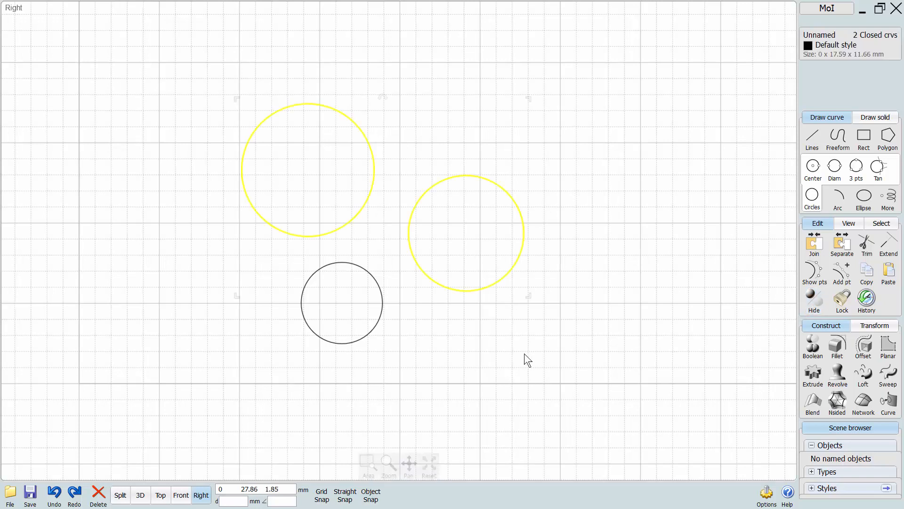
pyautogui.click(522, 350)
# Select all three circles, hide them, and show them again.
pyautogui.moveTo(507, 333); pyautogui.dragTo(559, 320, button='middle')
pyautogui.moveTo(514, 275); pyautogui.dragTo(513, 303, button='middle')
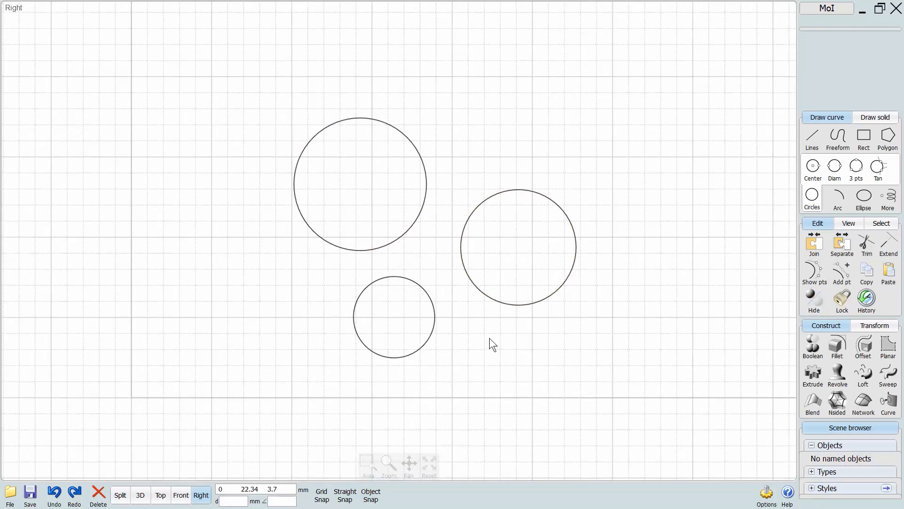
pyautogui.hotkey('ctrl', 'a')
pyautogui.click(814, 302)
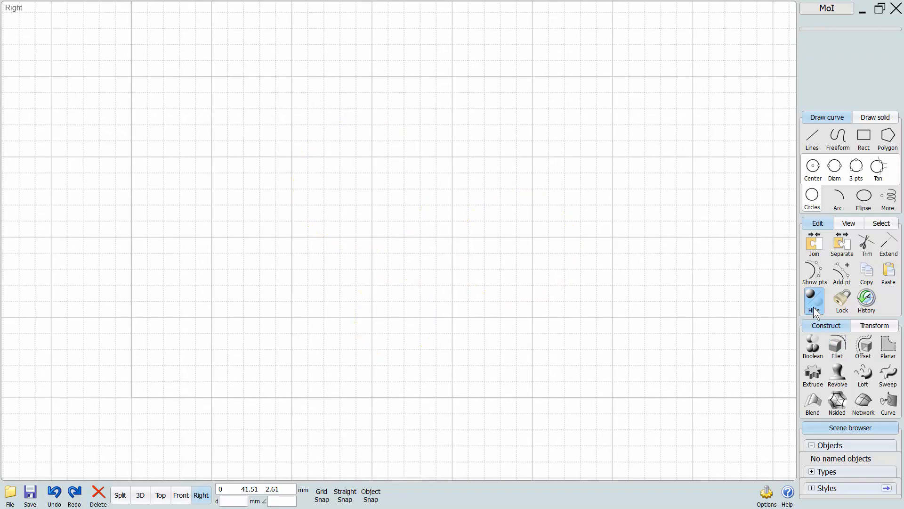
pyautogui.click(814, 307)
pyautogui.click(479, 358)
# Lock the smallest and the largest circle and try to select them.
pyautogui.moveTo(453, 357)
pyautogui.mouseDown(button='middle')
pyautogui.moveTo(400, 353)
pyautogui.moveTo(450, 347)
pyautogui.mouseUp(button='middle')
pyautogui.moveTo(526, 338); pyautogui.dragTo(525, 363, button='middle')
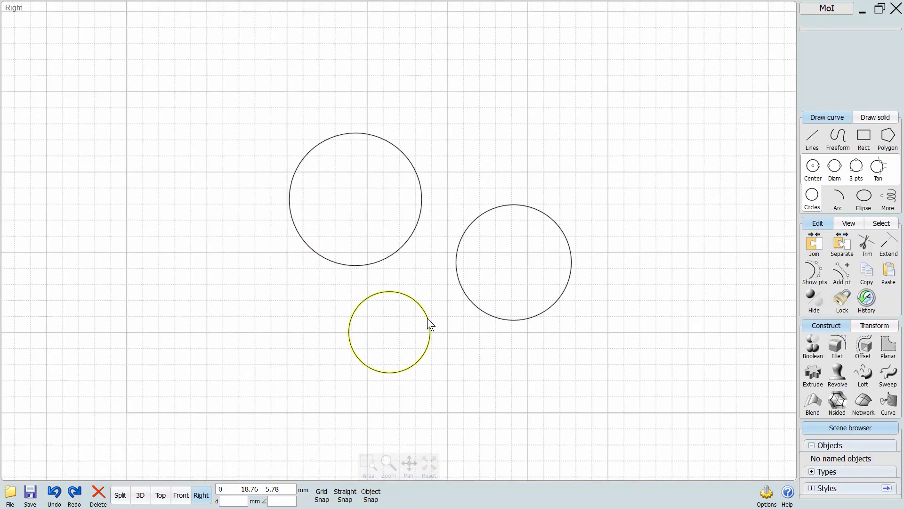
pyautogui.click(427, 318)
pyautogui.click(394, 248)
pyautogui.click(836, 299)
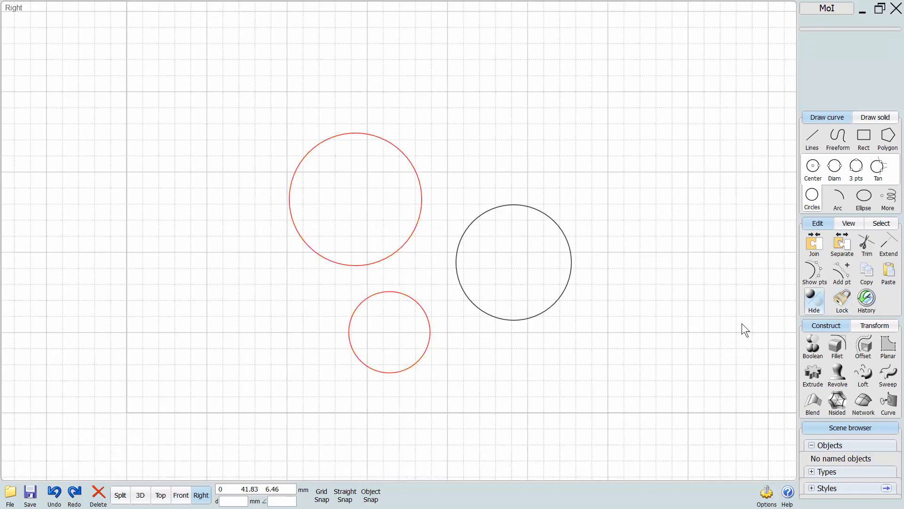
pyautogui.moveTo(466, 358); pyautogui.dragTo(501, 368, button='middle')
pyautogui.moveTo(342, 343); pyautogui.dragTo(321, 366, button='middle')
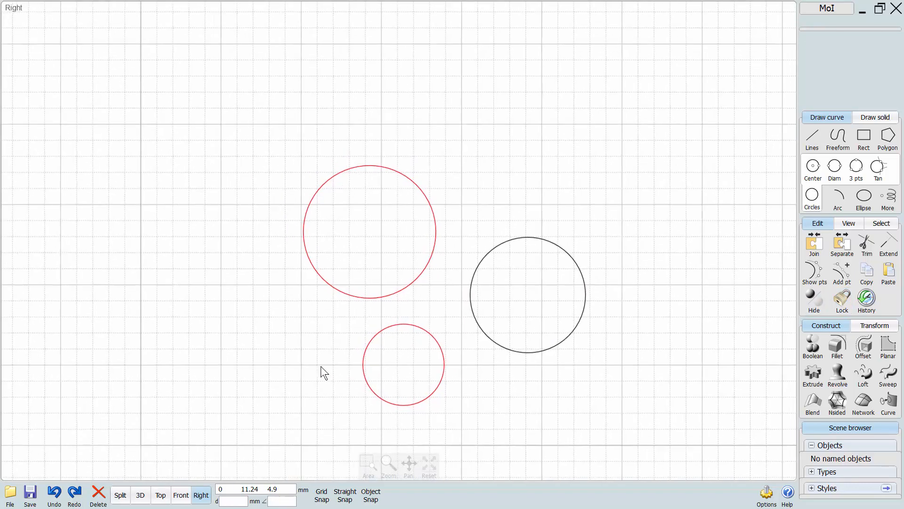
pyautogui.scroll(1, 321, 366)
pyautogui.moveTo(394, 274); pyautogui.dragTo(350, 239, button='middle')
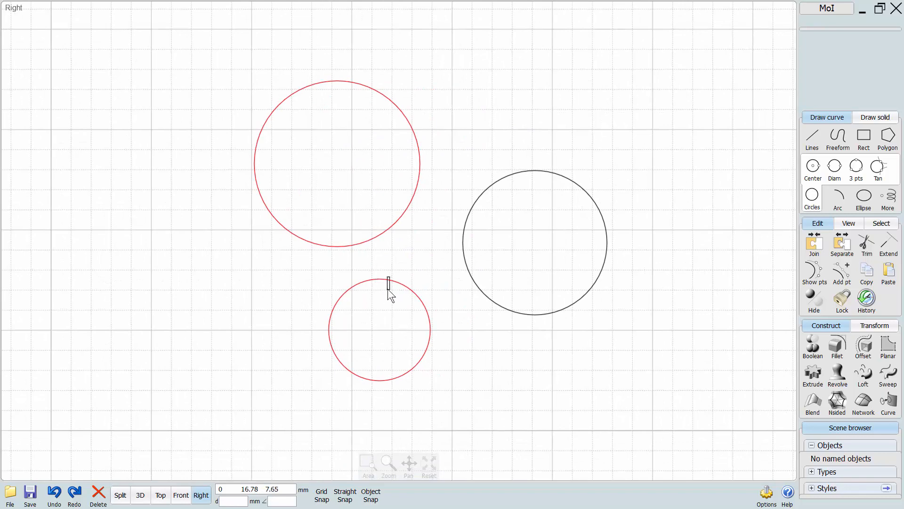
pyautogui.moveTo(321, 304); pyautogui.dragTo(358, 319, button='middle')
# With Object Snap on, draw a zigzag polyline from below the small locked circle through points on both locked circles.
pyautogui.click(806, 145)
pyautogui.click(837, 141)
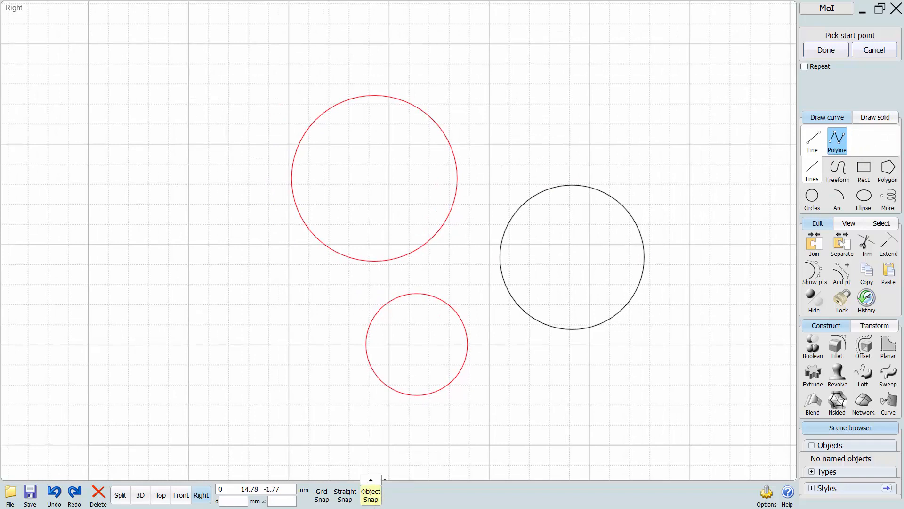
pyautogui.click(372, 500)
pyautogui.click(340, 432)
pyautogui.click(383, 383)
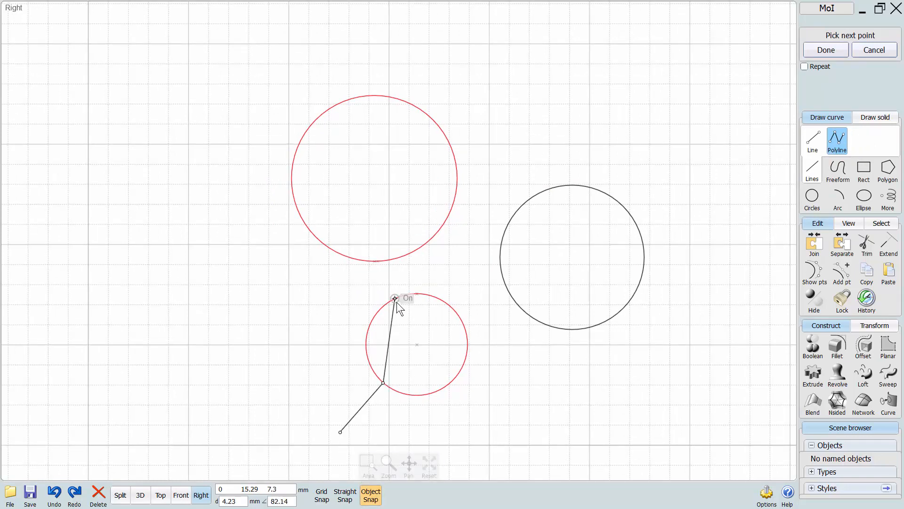
pyautogui.click(395, 298)
pyautogui.click(468, 345)
pyautogui.click(440, 127)
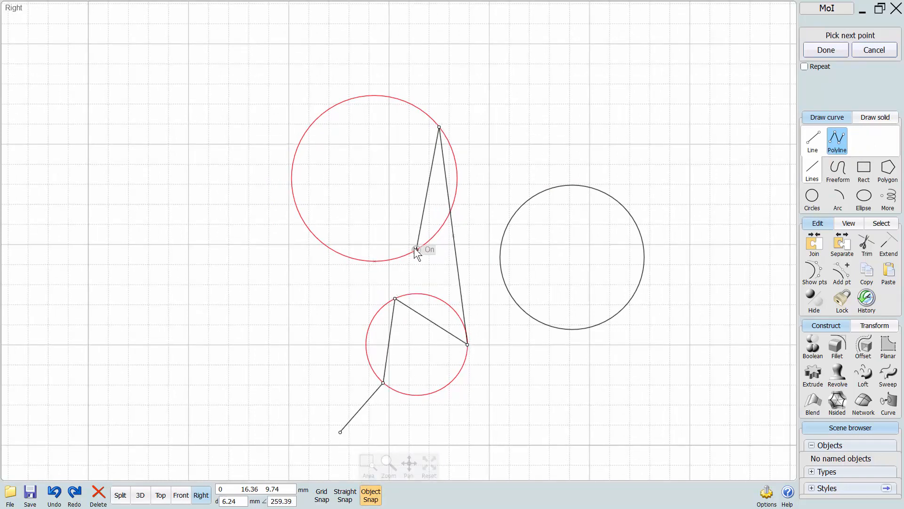
pyautogui.click(415, 250)
pyautogui.click(405, 101)
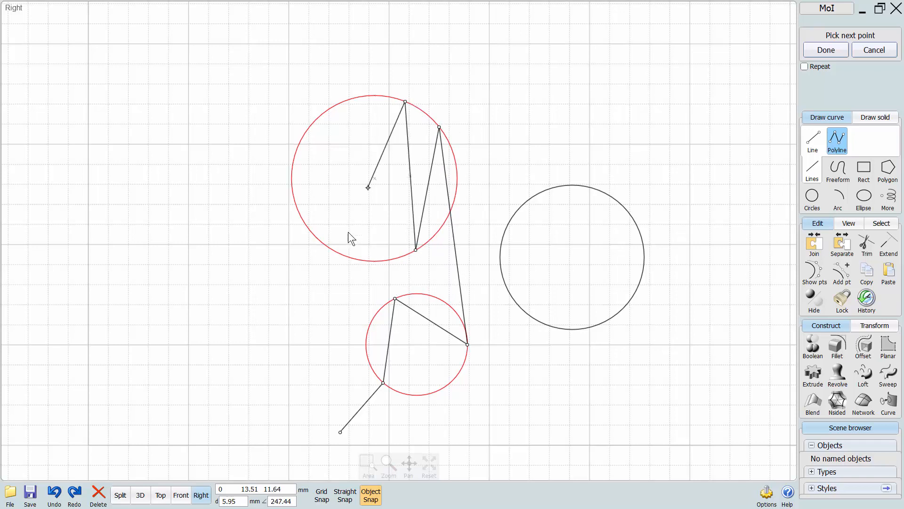
pyautogui.click(336, 105)
pyautogui.click(296, 204)
pyautogui.rightClick(256, 247)
# Unlock the two locked circles and deselect everything.
pyautogui.scroll(-1, 265, 256)
pyautogui.moveTo(271, 298); pyautogui.dragTo(268, 251, button='middle')
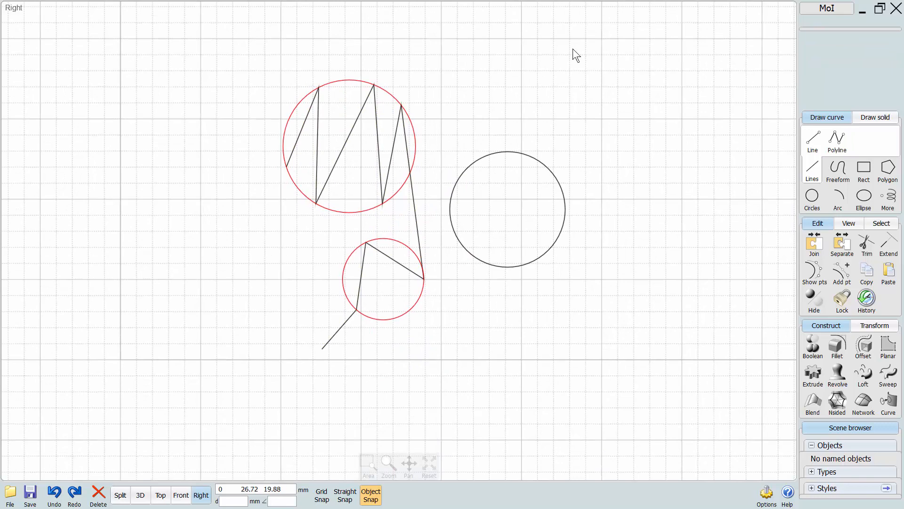
pyautogui.click(839, 304)
pyautogui.click(516, 318)
# Select all circles and the polyline and delete them.
pyautogui.scroll(-1, 493, 284)
pyautogui.moveTo(572, 91); pyautogui.dragTo(464, 165, button='middle')
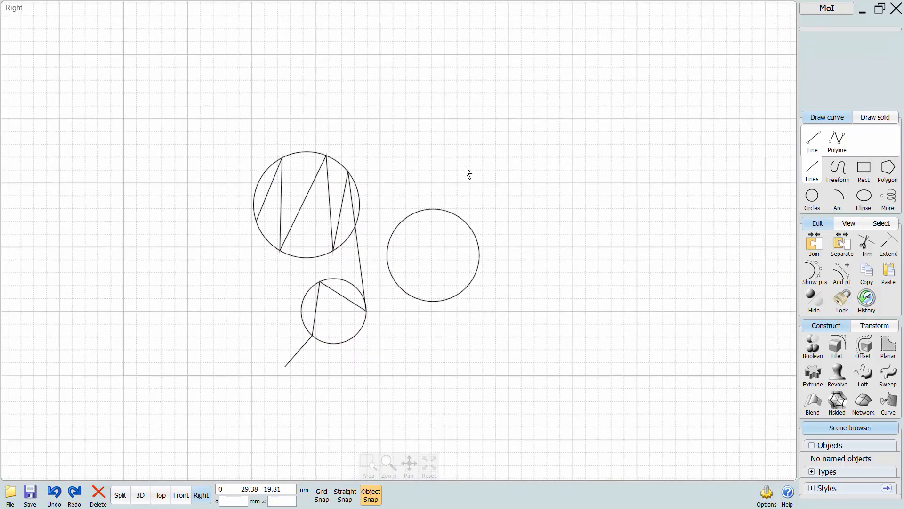
pyautogui.hotkey('ctrl', 'a')
pyautogui.press('Delete')
pyautogui.scroll(2, 238, 322)
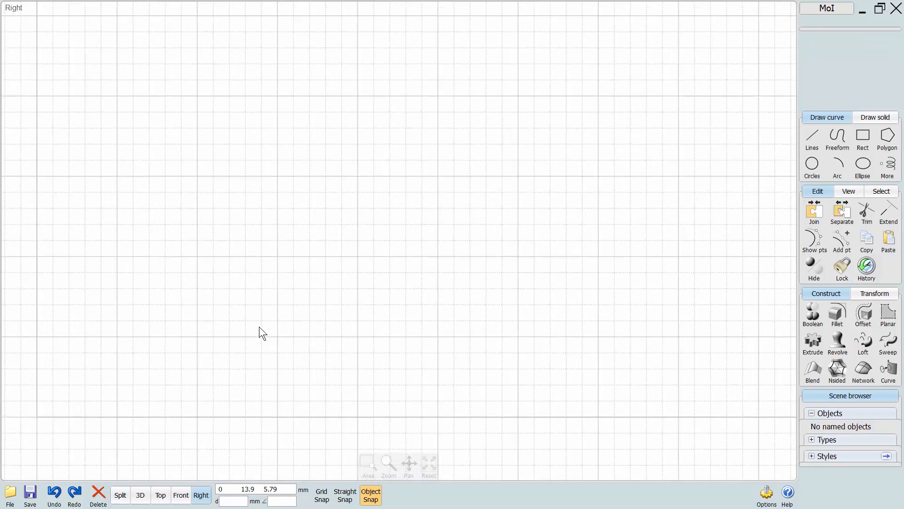
pyautogui.moveTo(259, 326); pyautogui.dragTo(331, 281, button='middle')
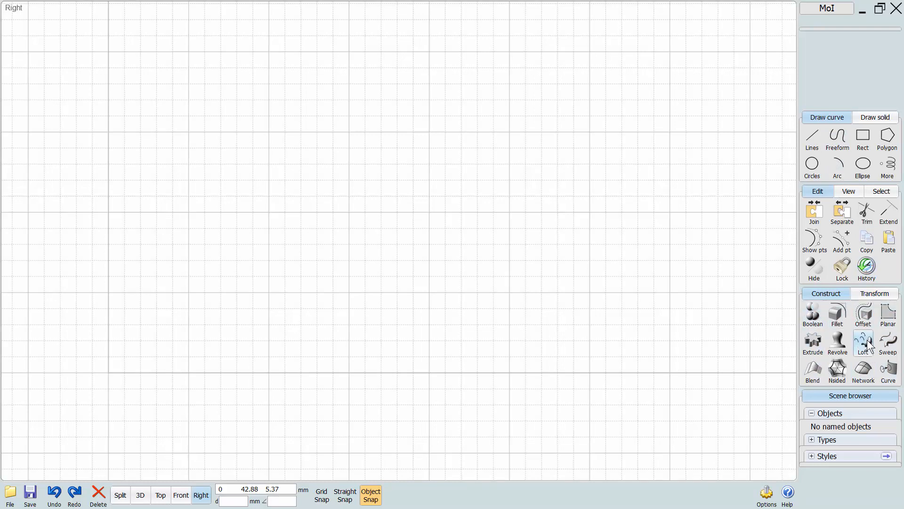
# Draw a wavy freeform curve by control points in the Right view, using seven points.
pyautogui.click(838, 137)
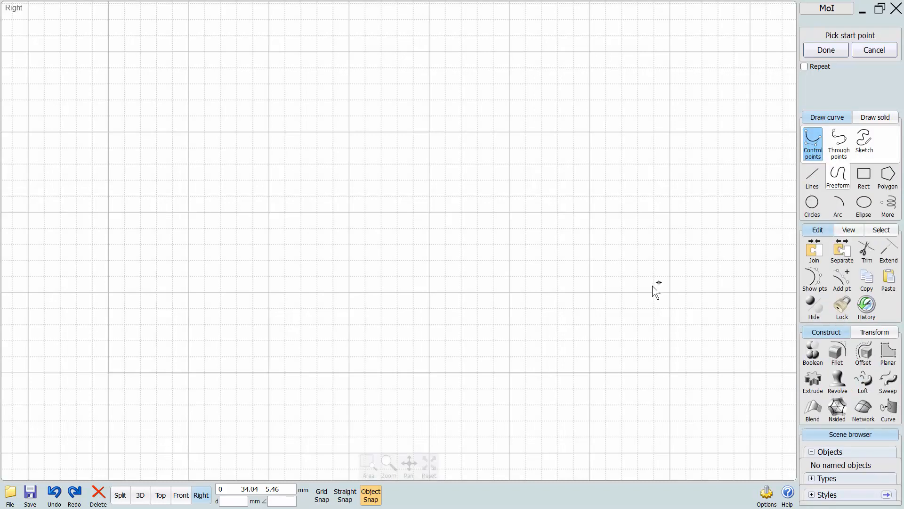
pyautogui.click(653, 285)
pyautogui.click(640, 237)
pyautogui.click(610, 219)
pyautogui.click(553, 279)
pyautogui.click(495, 269)
pyautogui.click(449, 223)
pyautogui.click(389, 291)
pyautogui.rightClick(386, 292)
# Draw a second, wider control-point curve arching above the first one, using seven points.
pyautogui.moveTo(563, 306); pyautogui.dragTo(485, 307, button='middle')
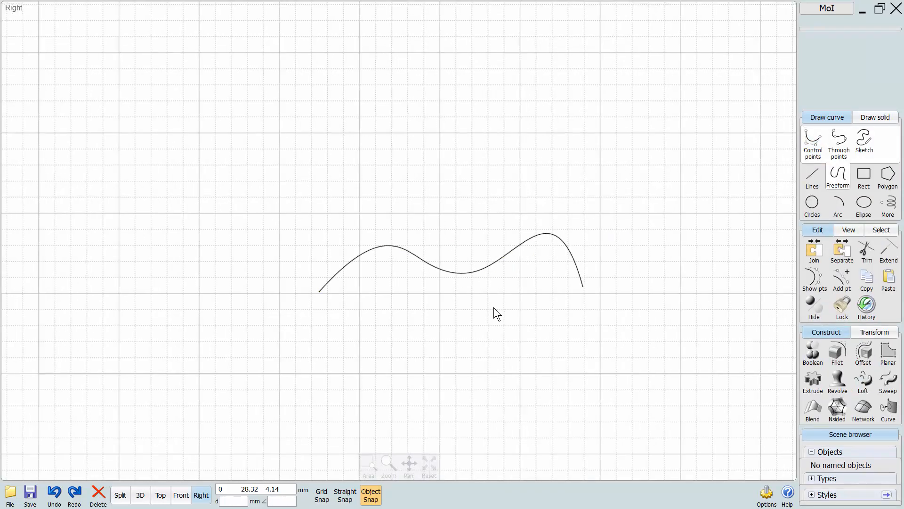
pyautogui.rightClick(623, 282)
pyautogui.click(631, 290)
pyautogui.click(601, 198)
pyautogui.click(556, 165)
pyautogui.click(472, 176)
pyautogui.click(397, 215)
pyautogui.click(352, 178)
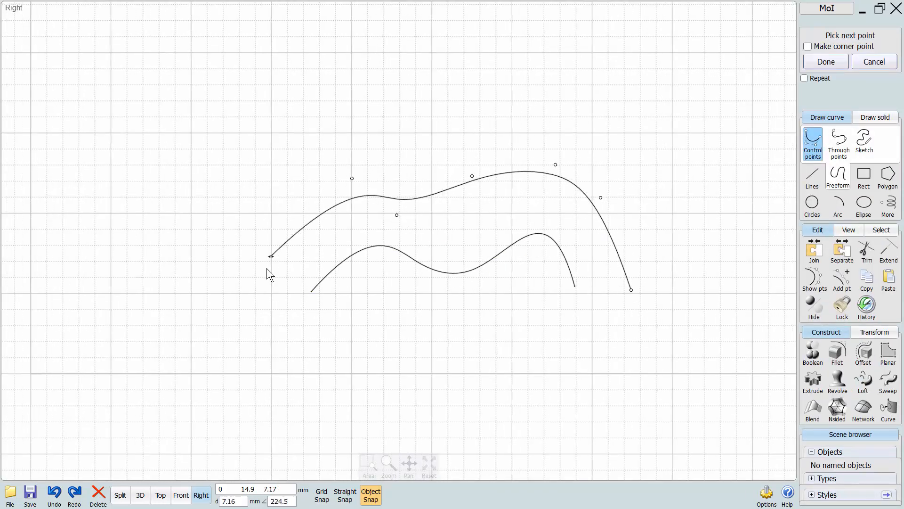
pyautogui.click(270, 287)
pyautogui.rightClick(273, 293)
# In the 3D view, move the shorter curve away from the longer one and loft the two with Normal style and Auto profiles.
pyautogui.click(140, 495)
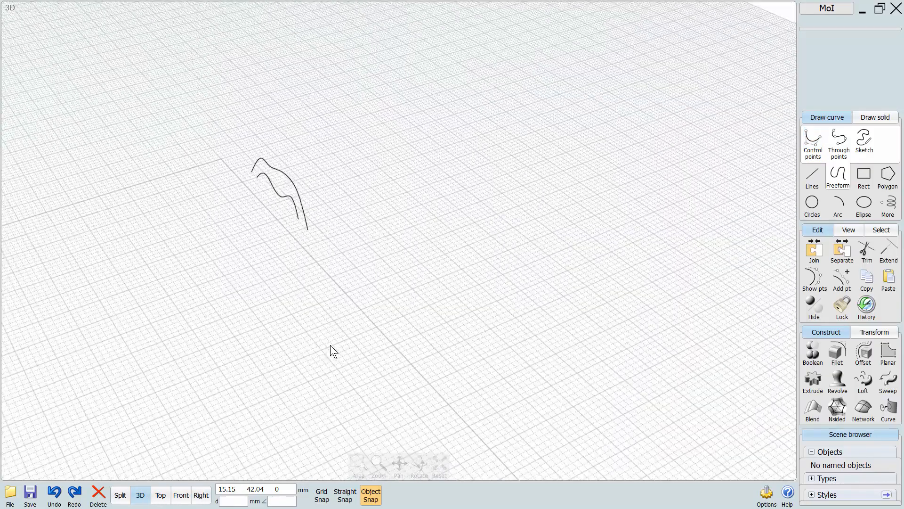
pyautogui.moveTo(296, 214)
pyautogui.mouseDown()
pyautogui.moveTo(180, 244)
pyautogui.moveTo(171, 264)
pyautogui.mouseUp()
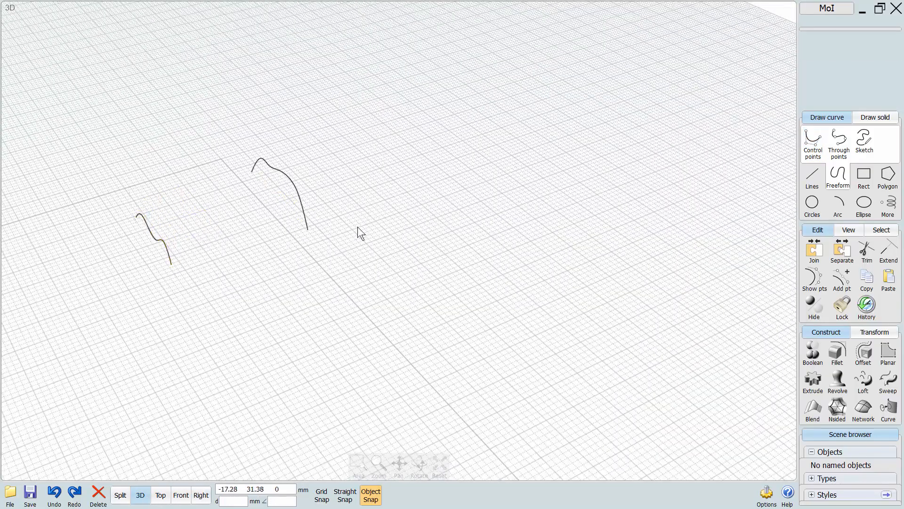
pyautogui.moveTo(375, 206); pyautogui.dragTo(140, 329)
pyautogui.moveTo(140, 329); pyautogui.dragTo(353, 341, button='right')
pyautogui.scroll(3, 409, 346)
pyautogui.moveTo(411, 351); pyautogui.dragTo(416, 414, button='middle')
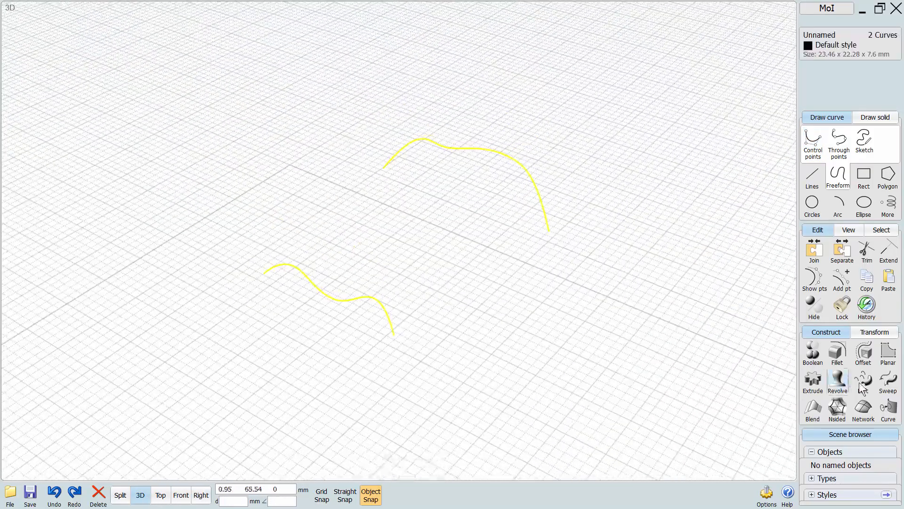
pyautogui.click(865, 380)
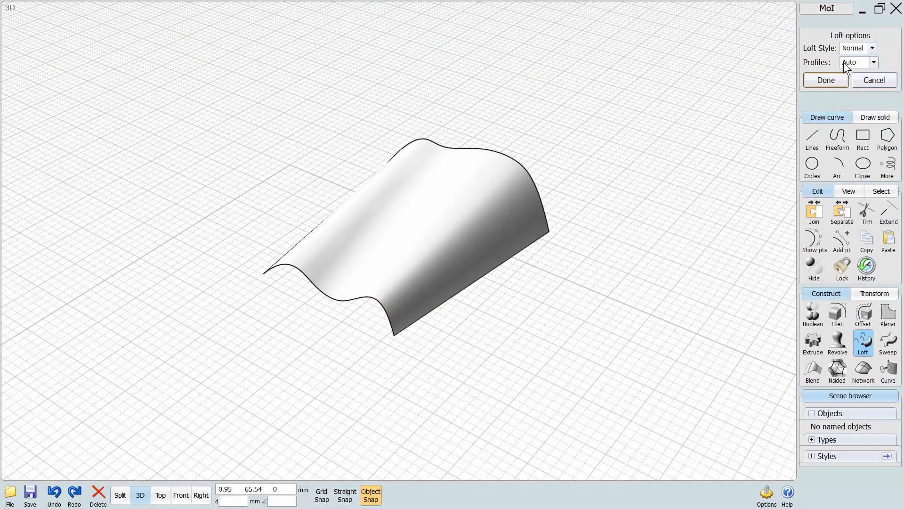
pyautogui.click(821, 82)
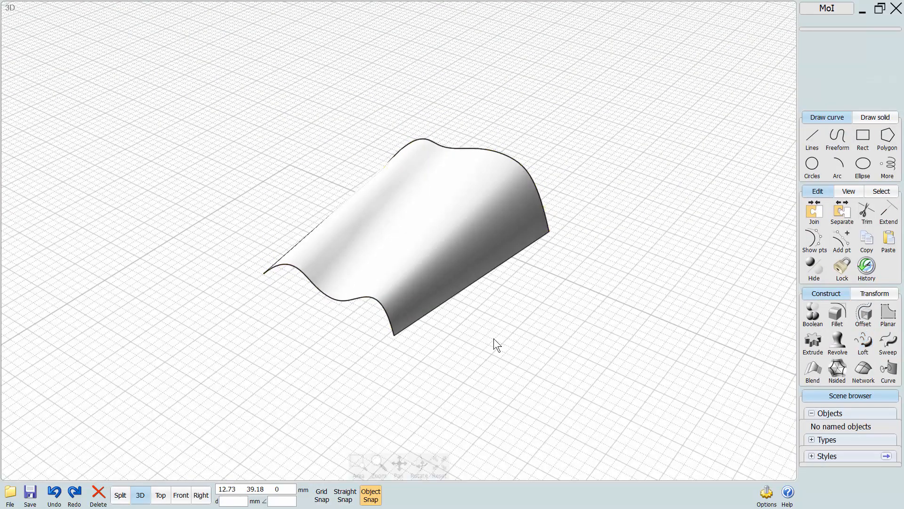
# Select the two profile curves of the loft and show their control points.
pyautogui.moveTo(493, 338); pyautogui.dragTo(438, 383, button='right')
pyautogui.click(419, 279)
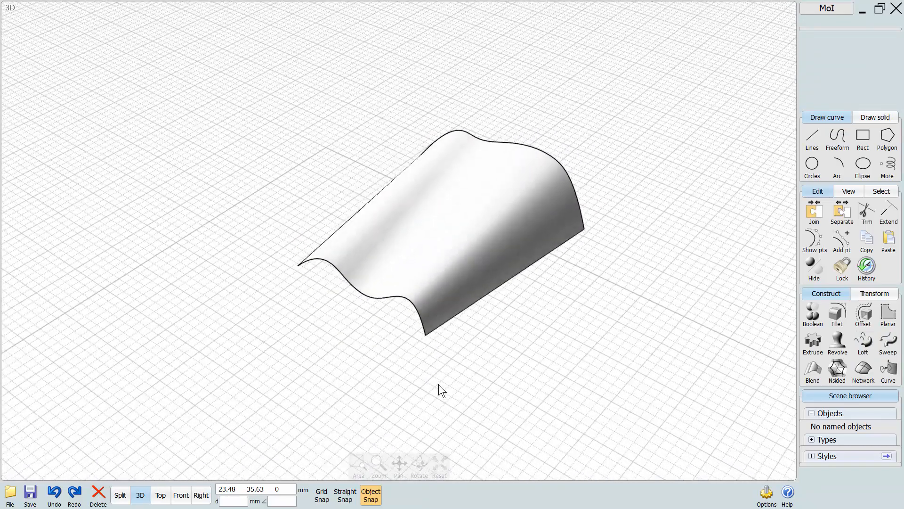
pyautogui.click(422, 329)
pyautogui.click(569, 173)
pyautogui.click(414, 309)
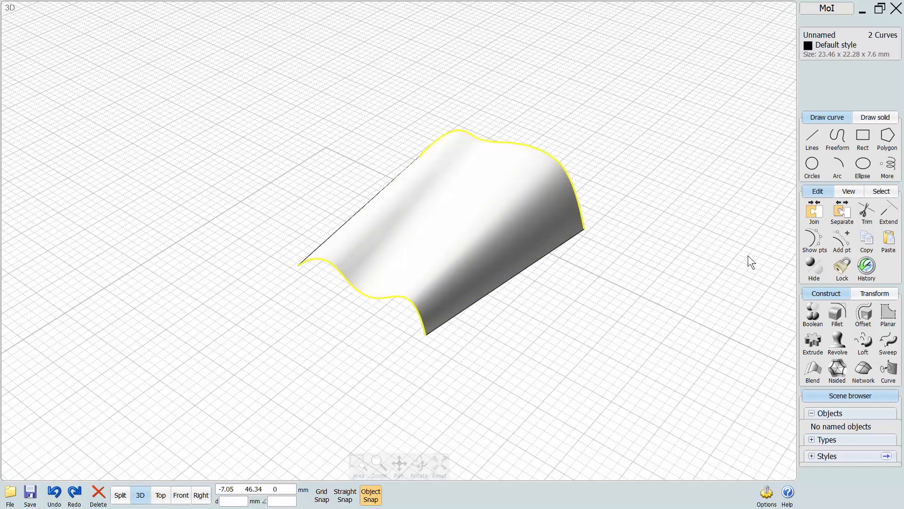
pyautogui.click(814, 240)
# Reshape the front profile curve by moving its end control point outward and an inner control point to a new position.
pyautogui.moveTo(423, 382); pyautogui.dragTo(425, 362, button='right')
pyautogui.moveTo(429, 353); pyautogui.dragTo(515, 427)
pyautogui.moveTo(413, 417); pyautogui.dragTo(480, 401, button='right')
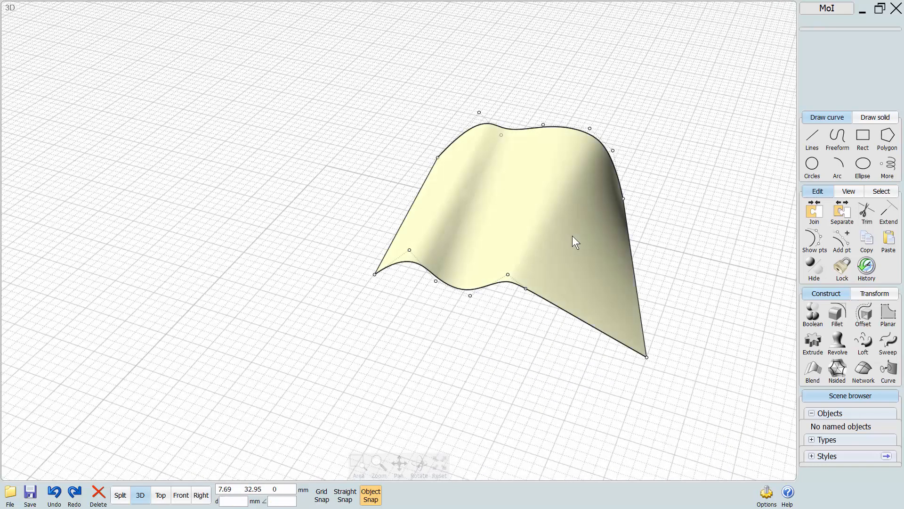
pyautogui.moveTo(584, 222); pyautogui.dragTo(471, 329, button='right')
pyautogui.moveTo(466, 238); pyautogui.dragTo(463, 282)
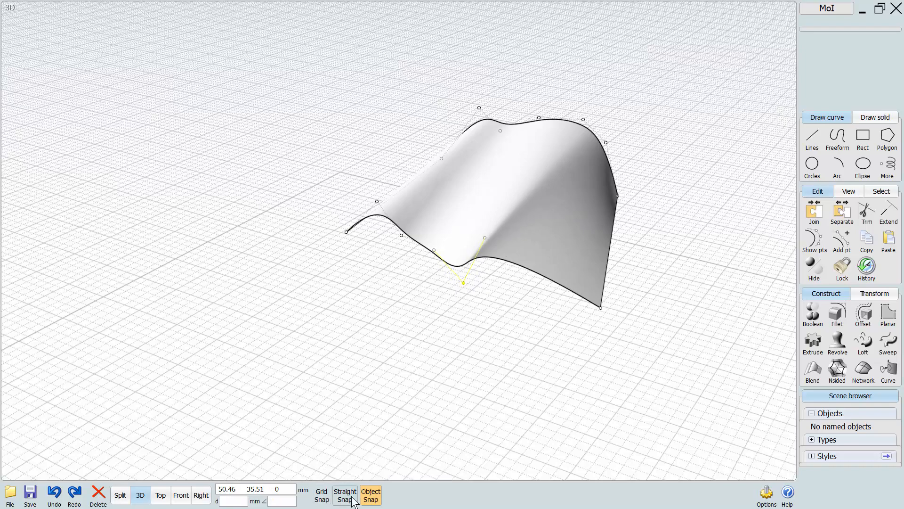
# Turn on Straight Snap and pull an inner control point and the other end point of the front curve outward.
pyautogui.click(351, 496)
pyautogui.moveTo(445, 304); pyautogui.dragTo(411, 328, button='right')
pyautogui.moveTo(412, 326); pyautogui.dragTo(226, 393)
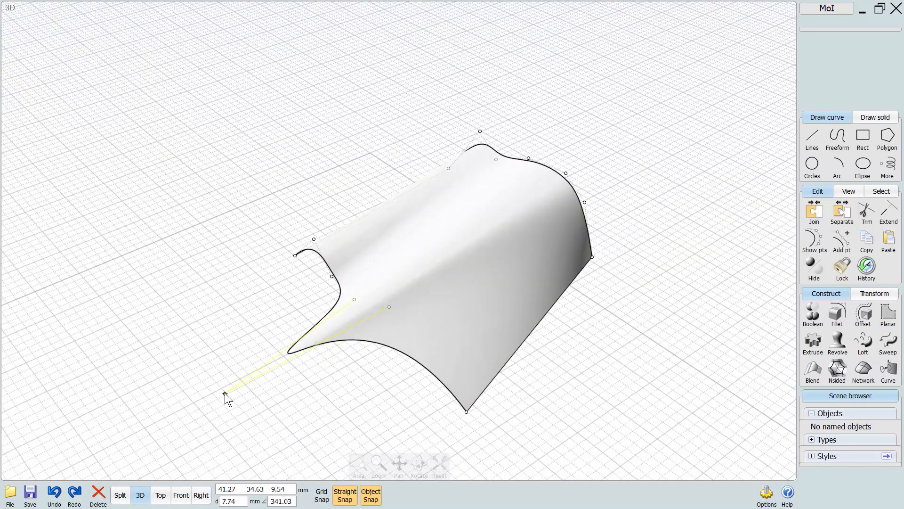
pyautogui.moveTo(230, 338); pyautogui.dragTo(364, 379, button='right')
pyautogui.moveTo(365, 380); pyautogui.dragTo(259, 392)
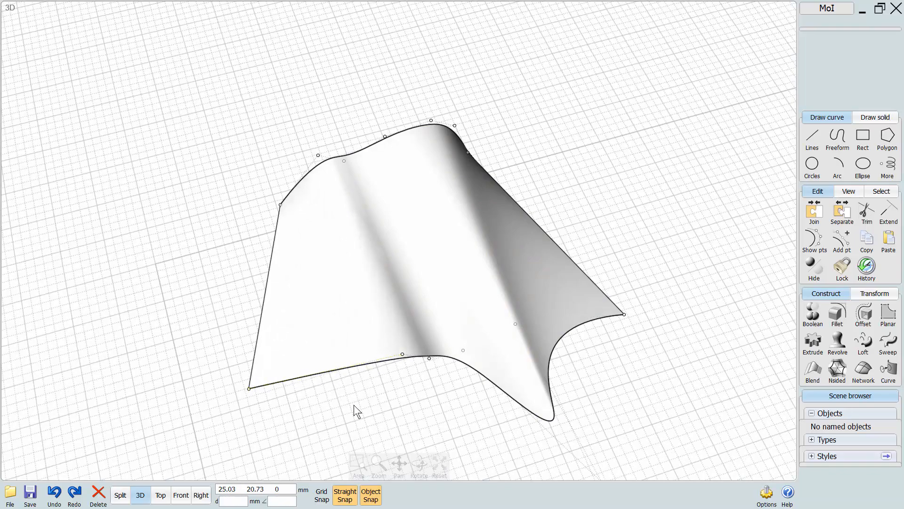
# Pull the end control point of the rear profile curve outward to widen the lofted surface.
pyautogui.moveTo(354, 405); pyautogui.dragTo(433, 247, button='right')
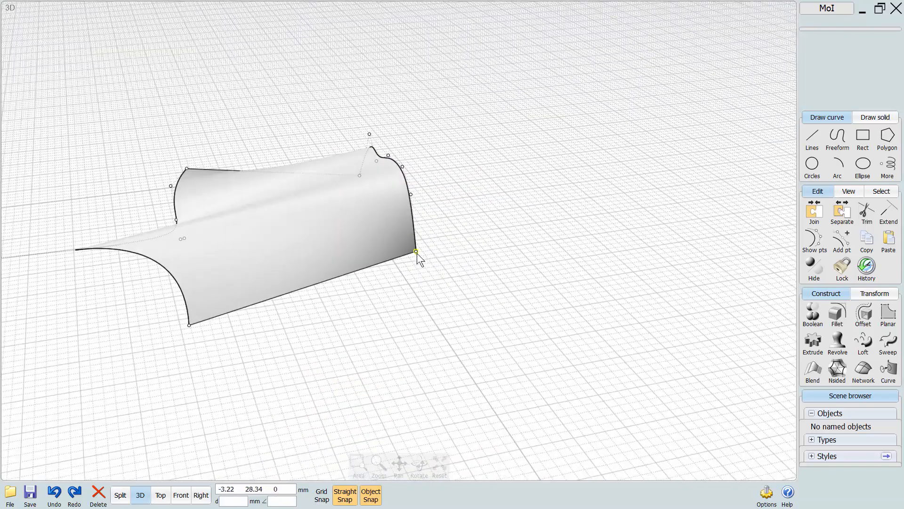
pyautogui.moveTo(416, 252); pyautogui.dragTo(527, 253)
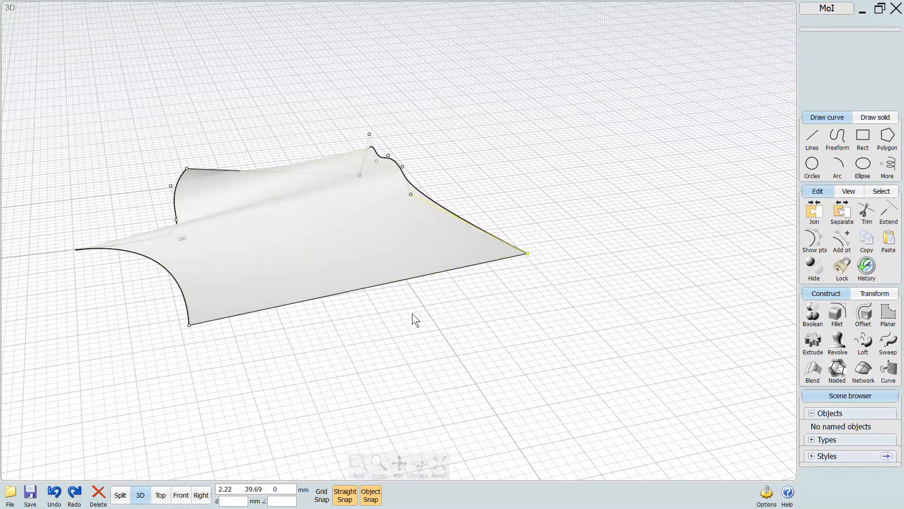
pyautogui.moveTo(413, 315); pyautogui.dragTo(431, 326, button='right')
pyautogui.moveTo(381, 314); pyautogui.dragTo(436, 238, button='right')
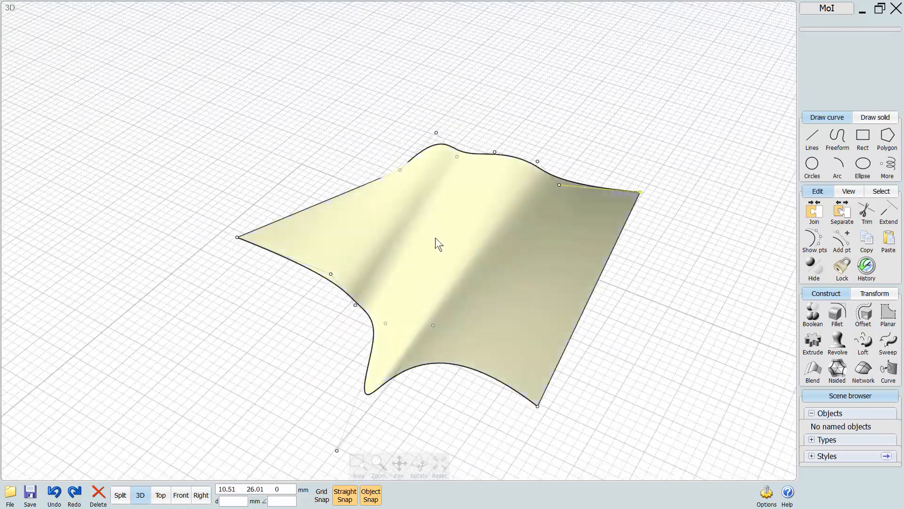
pyautogui.moveTo(527, 273); pyautogui.dragTo(481, 373, button='right')
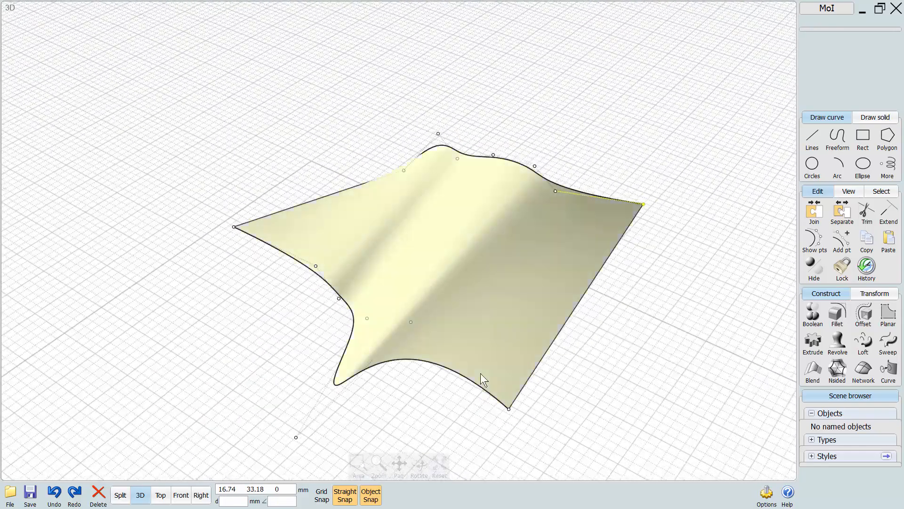
pyautogui.moveTo(427, 285); pyautogui.dragTo(407, 296, button='right')
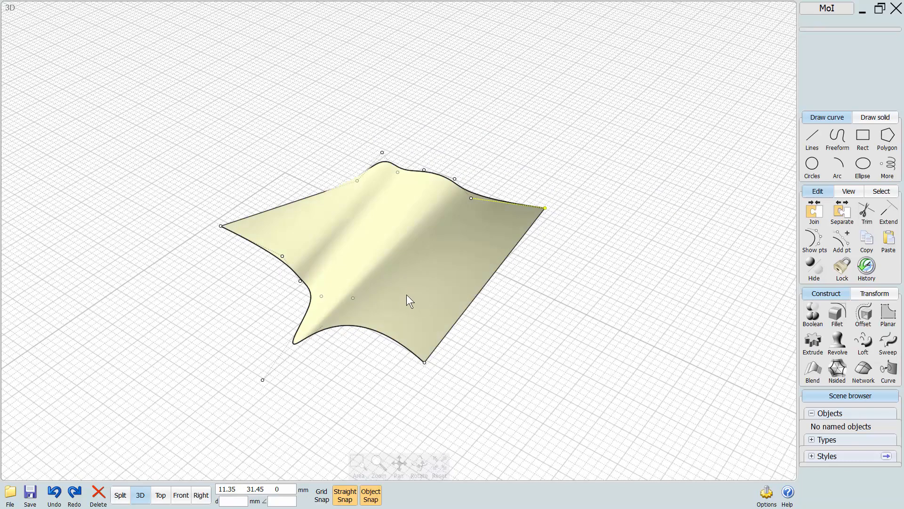
# Try moving the lofted surface away from its profile curves, and undo the move.
pyautogui.click(422, 236)
pyautogui.moveTo(419, 271); pyautogui.dragTo(542, 351)
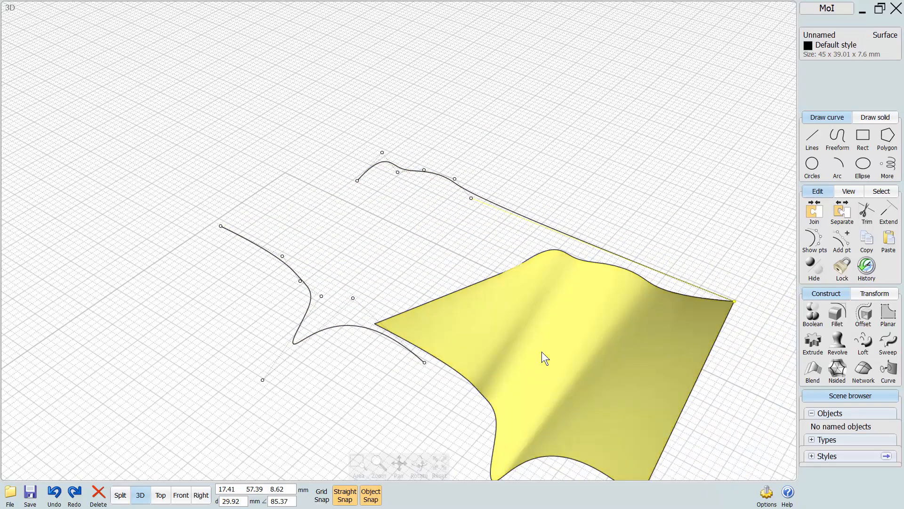
pyautogui.hotkey('ctrl', 'z')
pyautogui.click(547, 250)
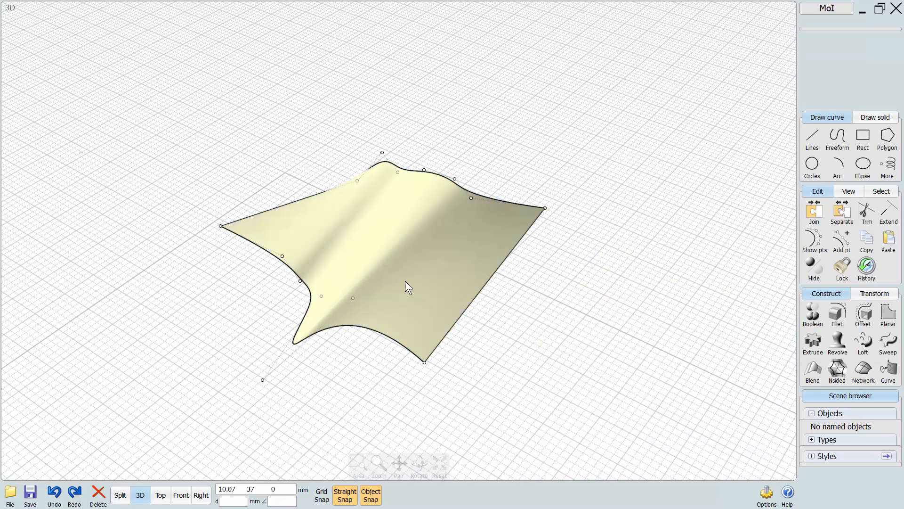
# Try moving the lofted surface away from its curves and shifting two control points of the front curve.
pyautogui.click(433, 312)
pyautogui.moveTo(372, 255); pyautogui.dragTo(603, 355)
pyautogui.click(429, 395)
pyautogui.moveTo(424, 362); pyautogui.dragTo(424, 393)
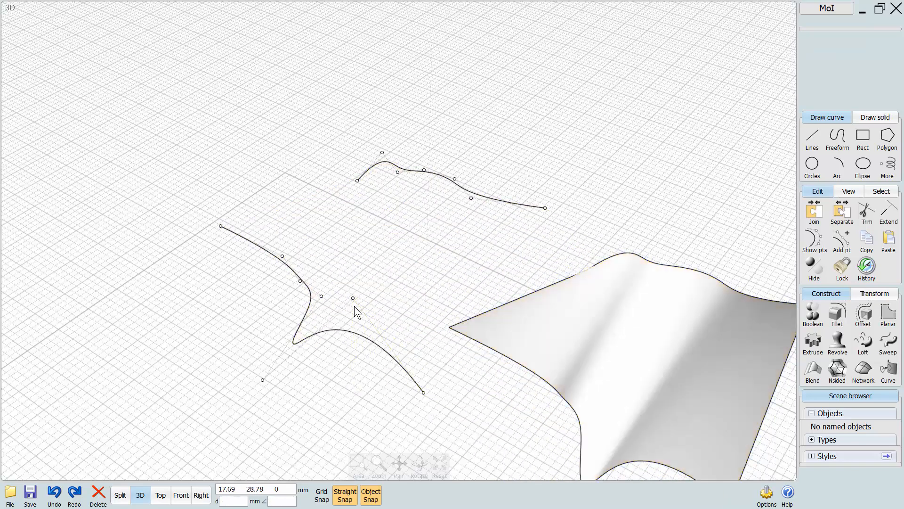
pyautogui.moveTo(354, 298); pyautogui.dragTo(377, 276)
pyautogui.click(440, 364)
pyautogui.moveTo(570, 408); pyautogui.dragTo(436, 303, button='middle')
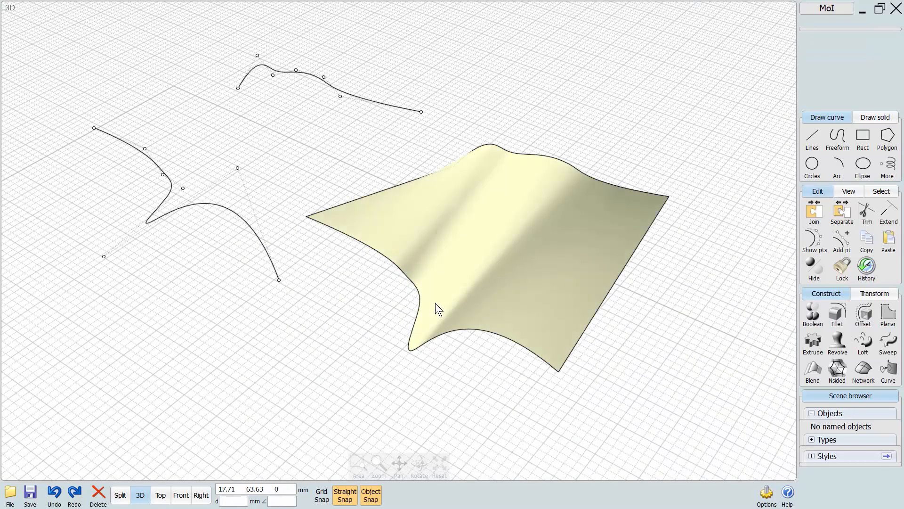
# Undo the control point edits and the surface move.
pyautogui.hotkey('ctrl', 'z')
pyautogui.hotkey('ctrl', 'z')
pyautogui.hotkey('ctrl', 'z')
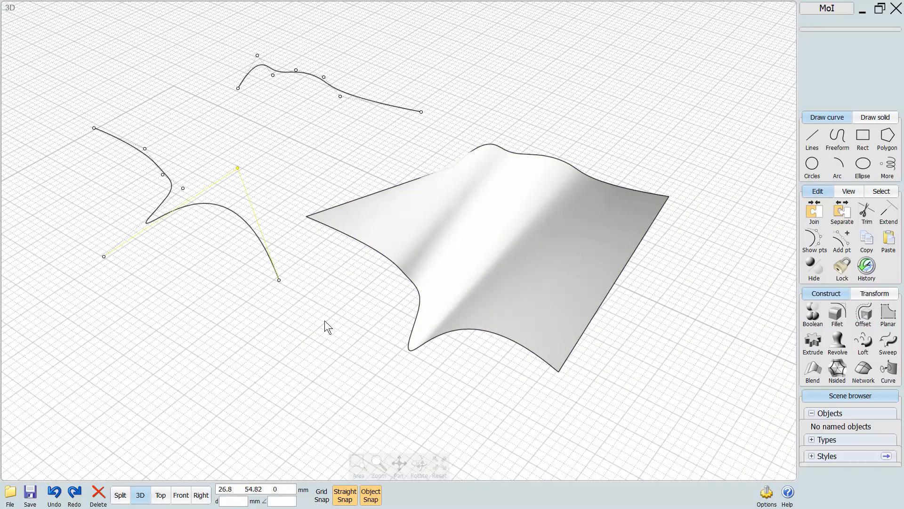
pyautogui.click(324, 320)
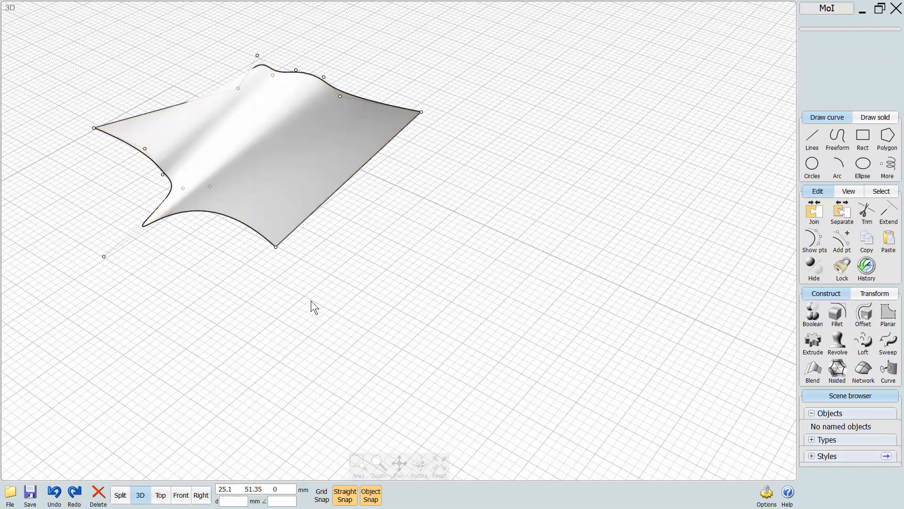
# Select the lofted surface and disable its history update.
pyautogui.moveTo(245, 106); pyautogui.dragTo(406, 210, button='middle')
pyautogui.moveTo(520, 347); pyautogui.dragTo(485, 329, button='middle')
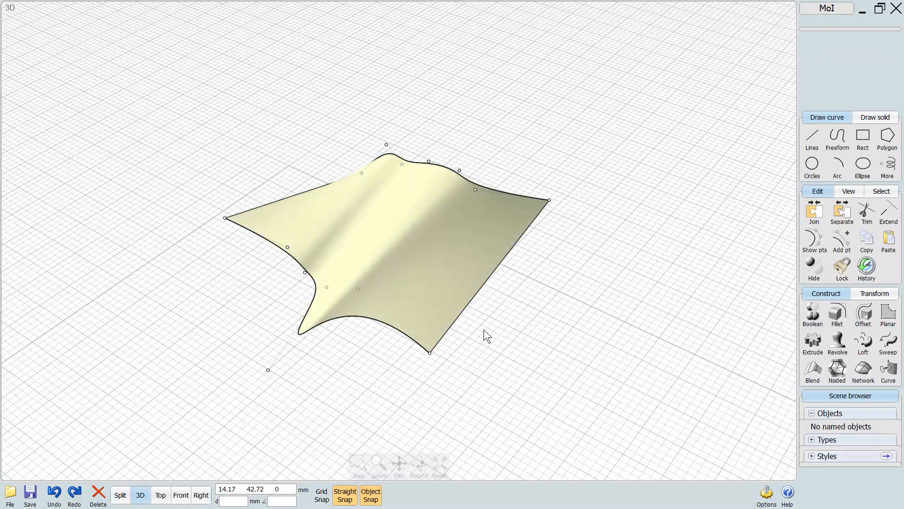
pyautogui.click(433, 244)
pyautogui.moveTo(523, 336); pyautogui.dragTo(501, 320, button='right')
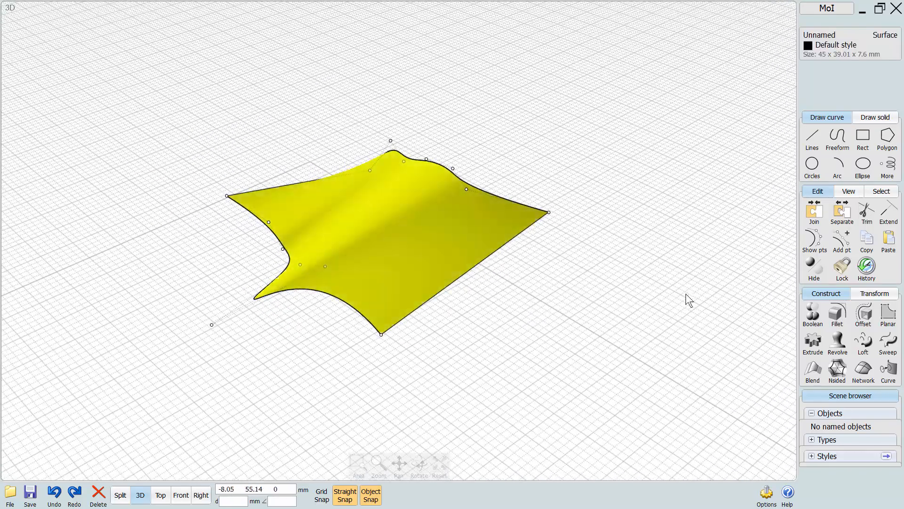
pyautogui.click(868, 274)
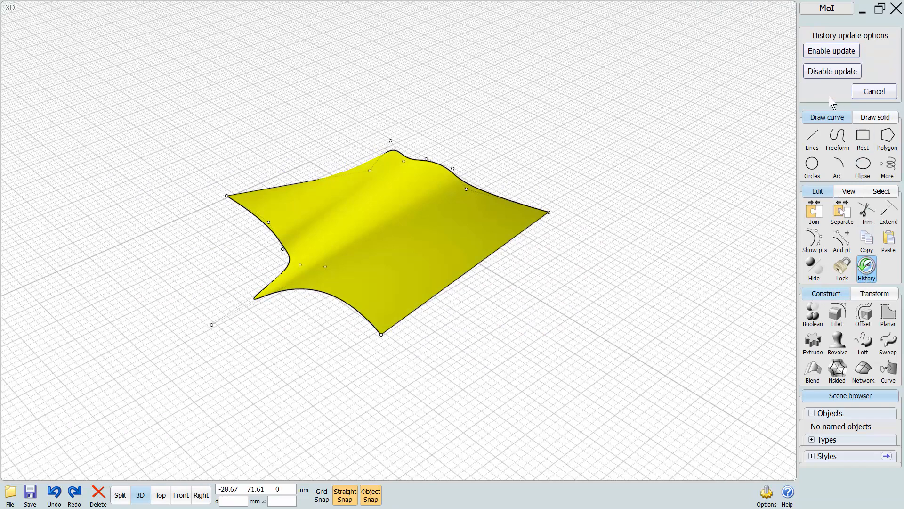
pyautogui.click(827, 72)
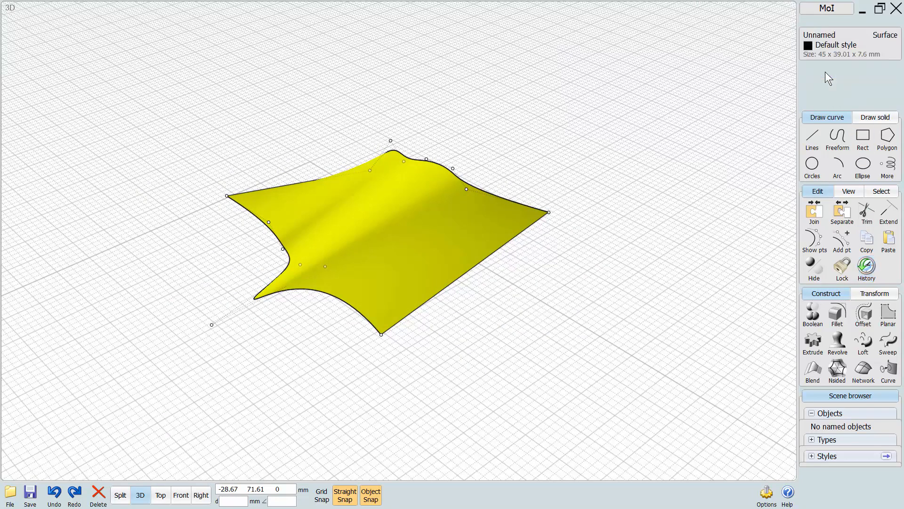
# Deselect the surface and move four control points of the front curve, including both ends, away from the surface.
pyautogui.click(531, 297)
pyautogui.moveTo(381, 334); pyautogui.dragTo(336, 368)
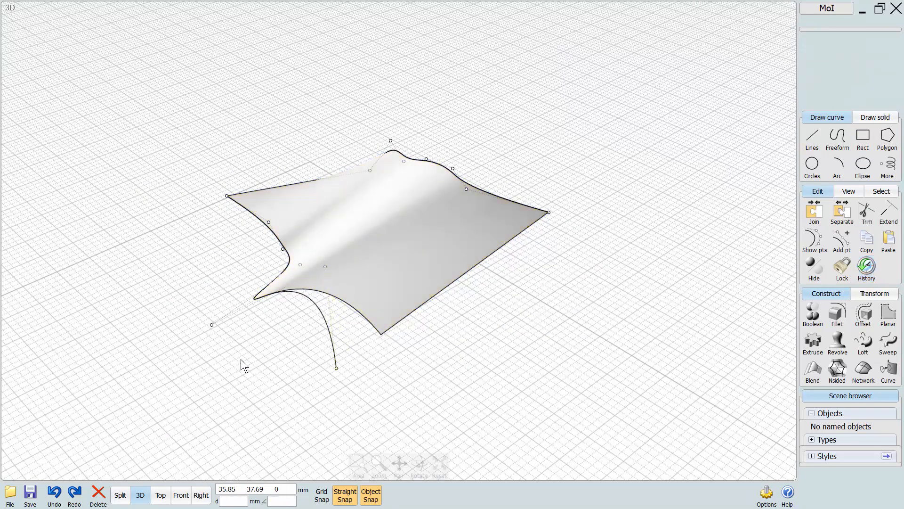
pyautogui.moveTo(212, 325); pyautogui.dragTo(182, 340)
pyautogui.moveTo(287, 258); pyautogui.dragTo(244, 267)
pyautogui.moveTo(233, 195); pyautogui.dragTo(171, 210)
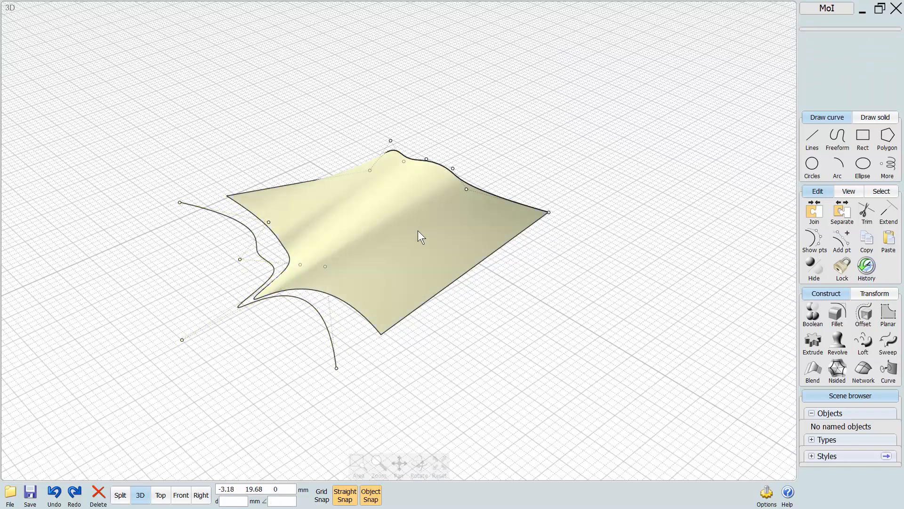
# Move the control point next to the rear curve's outer end up and away from the surface.
pyautogui.moveTo(496, 323); pyautogui.dragTo(424, 361, button='right')
pyautogui.moveTo(399, 253); pyautogui.dragTo(511, 216)
pyautogui.moveTo(403, 381); pyautogui.dragTo(439, 380, button='right')
pyautogui.moveTo(439, 379); pyautogui.dragTo(447, 390, button='middle')
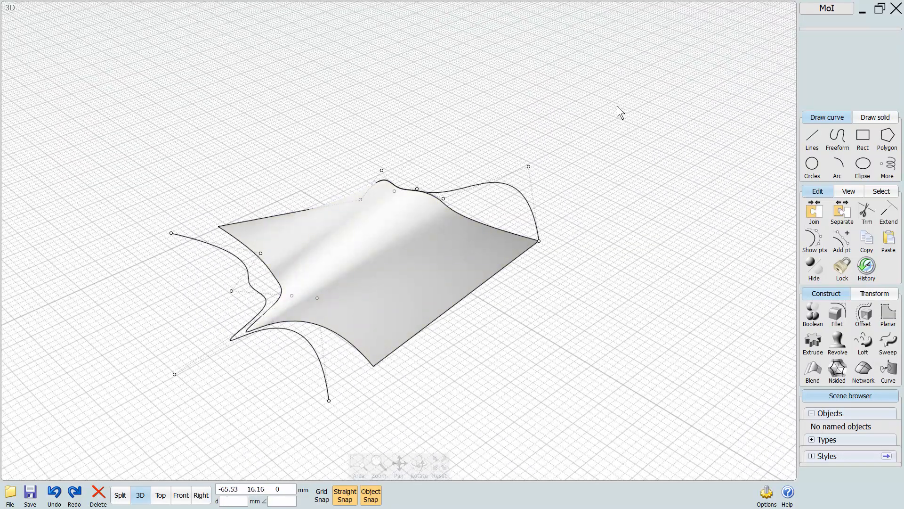
# Delete the lofted surface and both curves, and return to the Right view.
pyautogui.moveTo(600, 170); pyautogui.dragTo(91, 476)
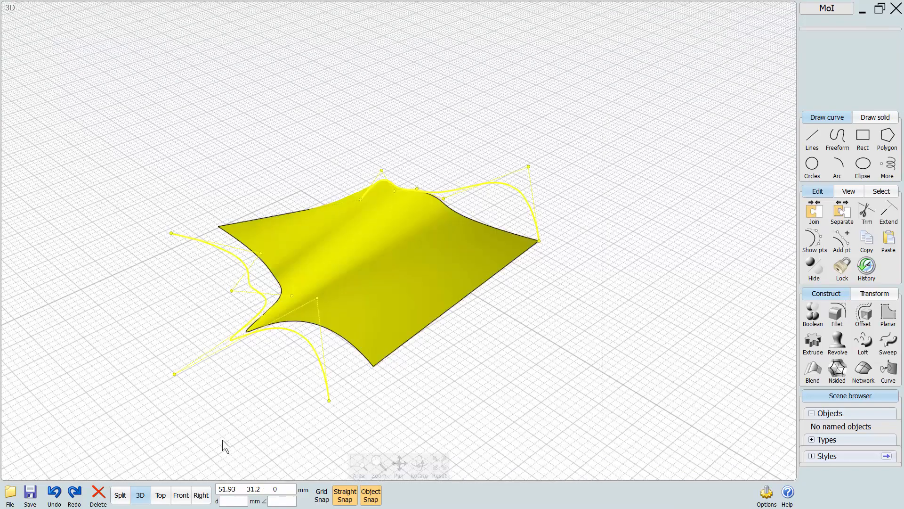
pyautogui.press('Delete')
pyautogui.click(201, 495)
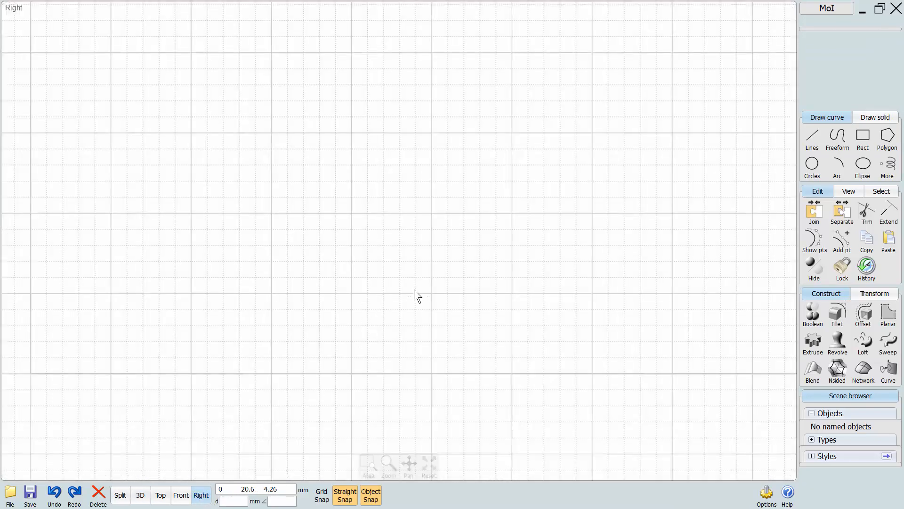
pyautogui.moveTo(415, 297); pyautogui.dragTo(474, 325, button='middle')
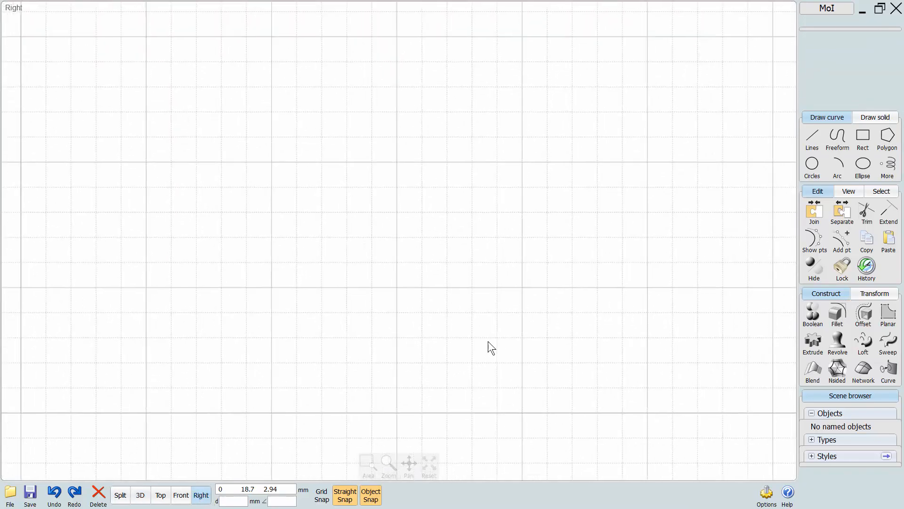
# Switch to the four-view split layout and reset all views.
pyautogui.click(848, 192)
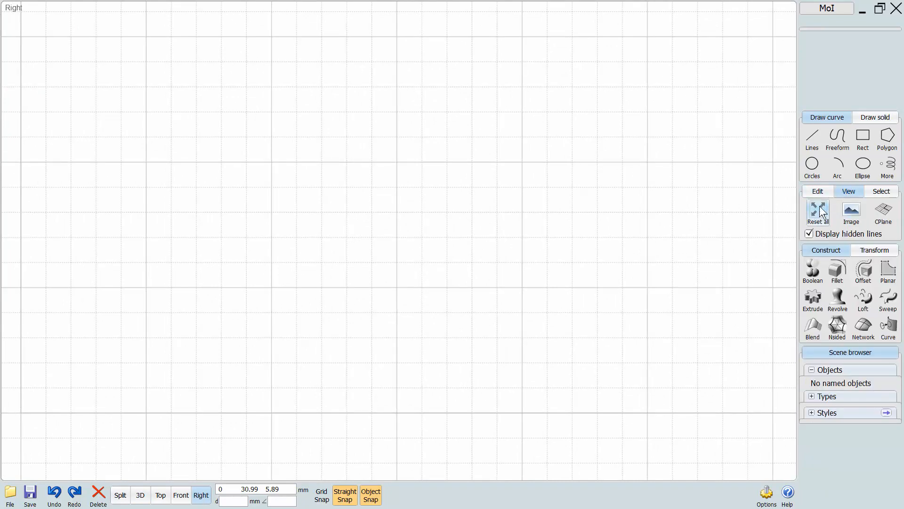
pyautogui.click(121, 495)
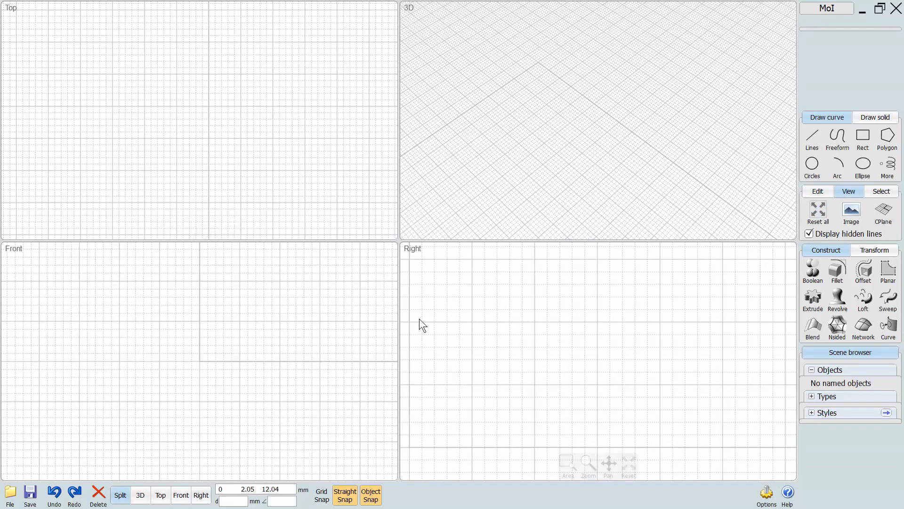
pyautogui.click(818, 211)
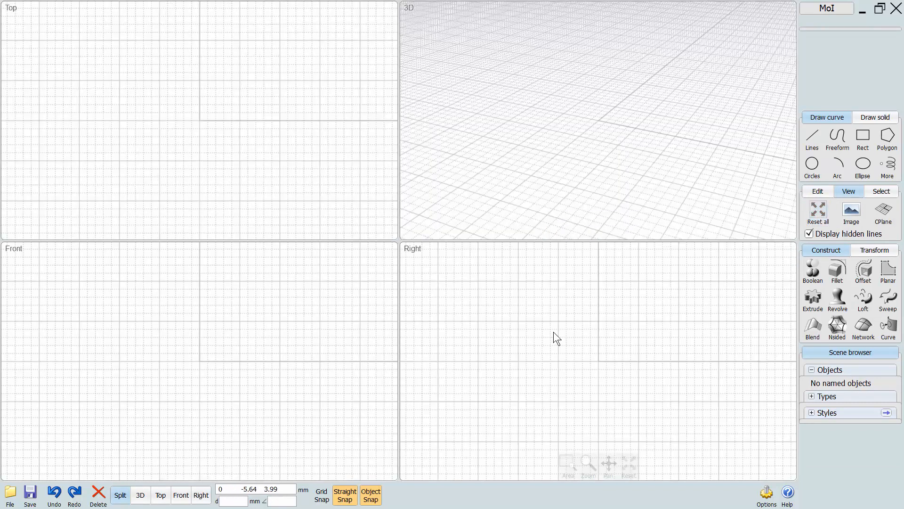
# Add the background image rifle from the desktop and place it corner to corner across the middle of the Right view.
pyautogui.click(854, 213)
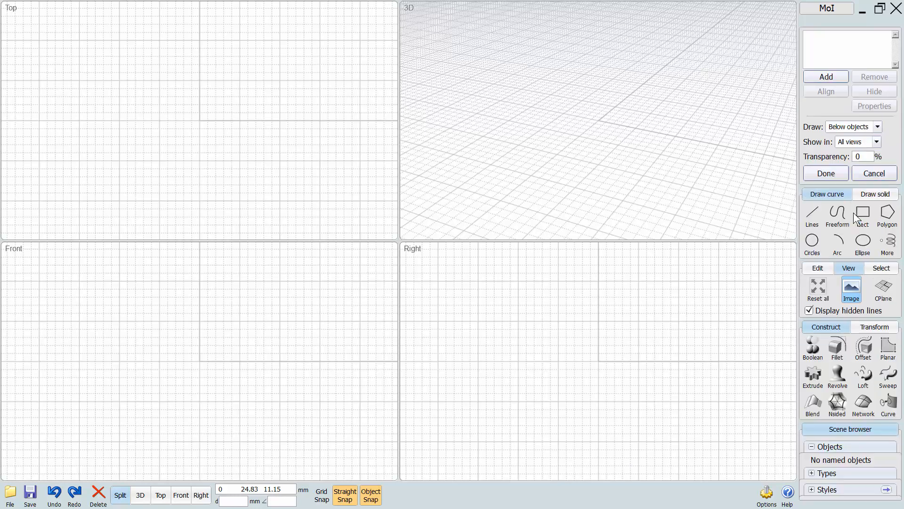
pyautogui.click(825, 77)
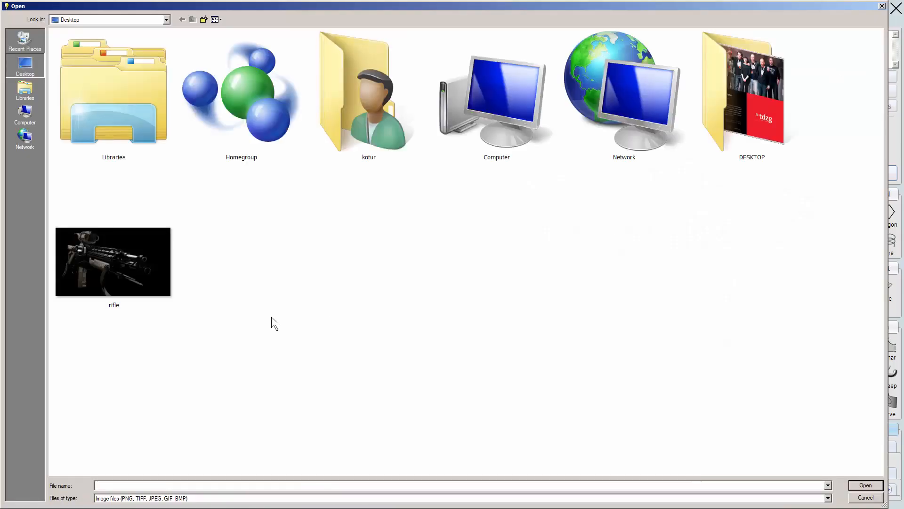
pyautogui.doubleClick(112, 260)
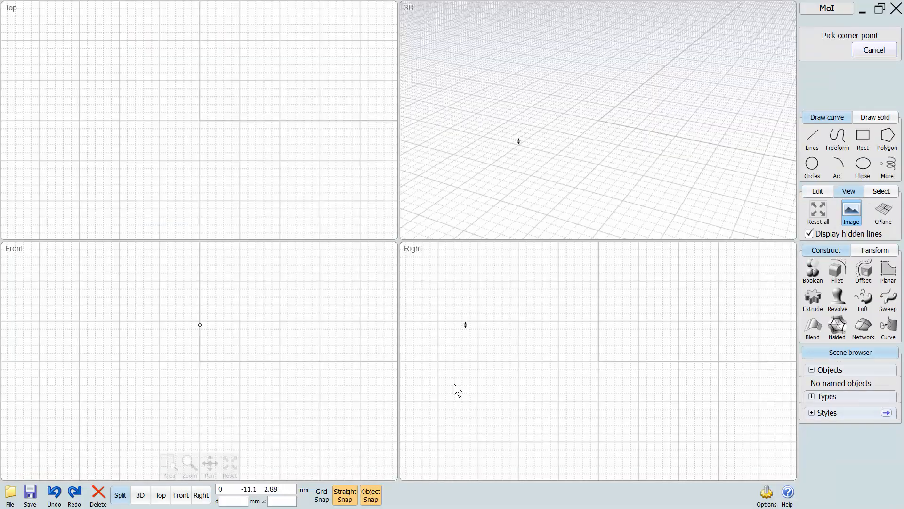
pyautogui.click(201, 495)
pyautogui.click(715, 97)
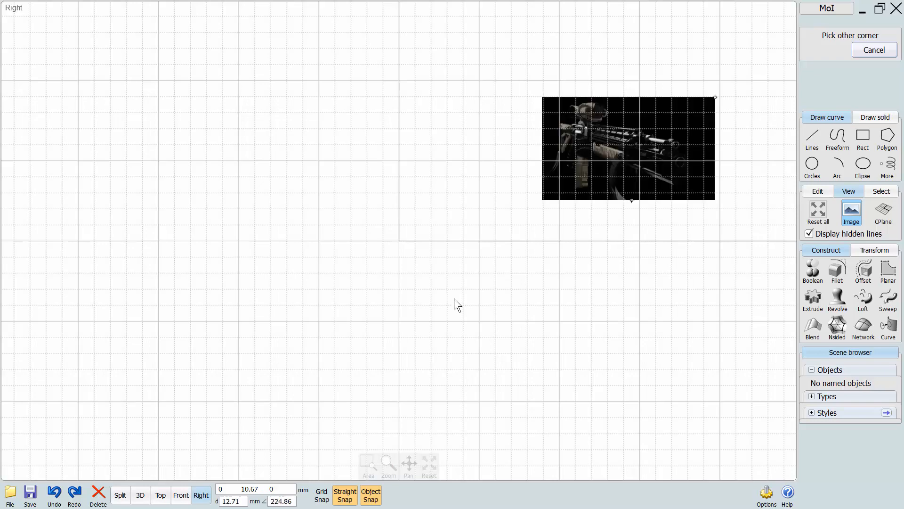
pyautogui.click(148, 433)
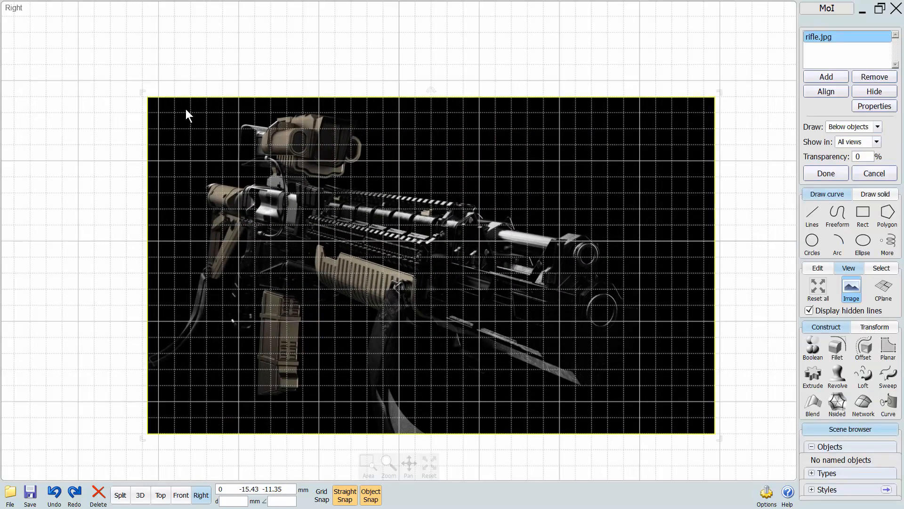
# Enlarge the rifle image slightly from its upper-left corner and move it a little up and to the left.
pyautogui.moveTo(143, 93); pyautogui.dragTo(131, 87)
pyautogui.moveTo(343, 177); pyautogui.dragTo(329, 156)
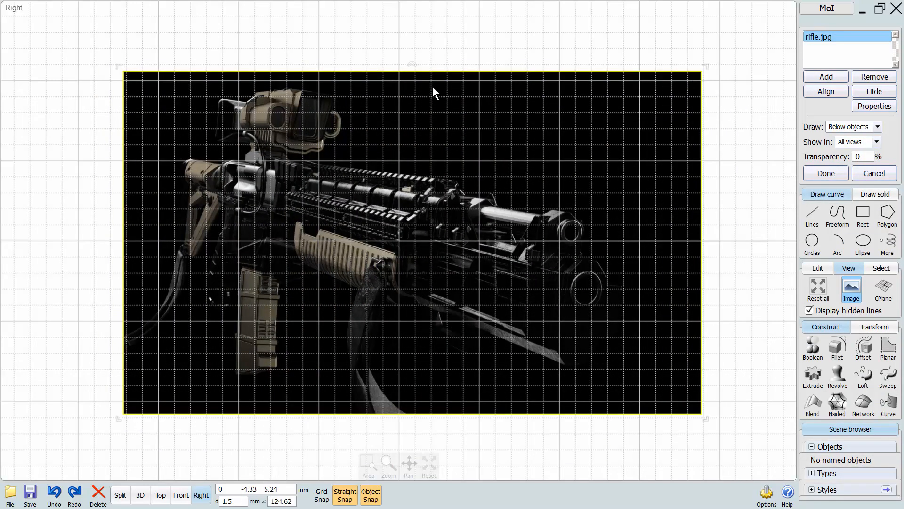
pyautogui.moveTo(414, 65); pyautogui.dragTo(412, 60)
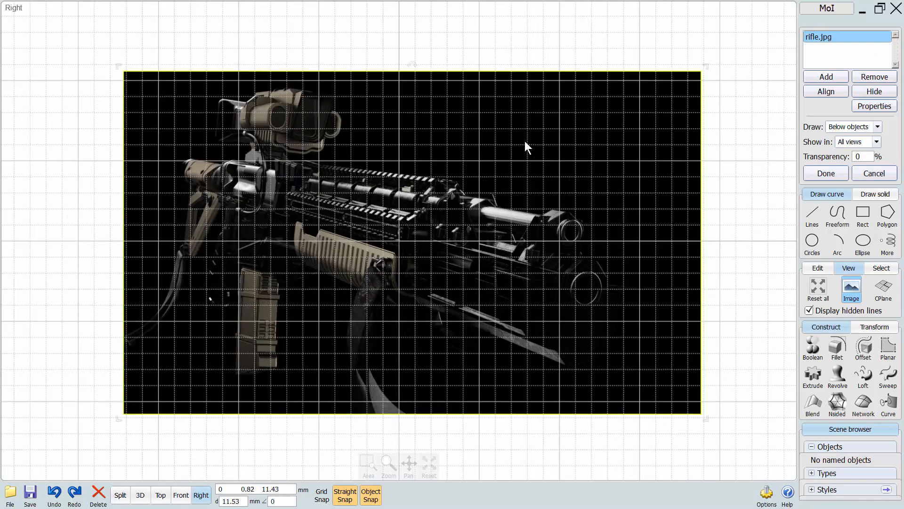
# Set the rifle image's transparency to 80%.
pyautogui.click(858, 157)
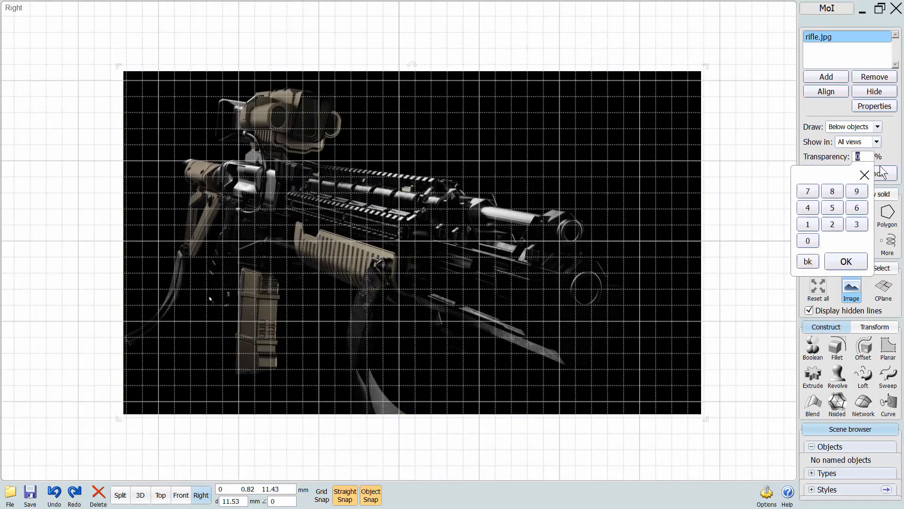
pyautogui.click(833, 192)
pyautogui.click(808, 241)
pyautogui.click(846, 262)
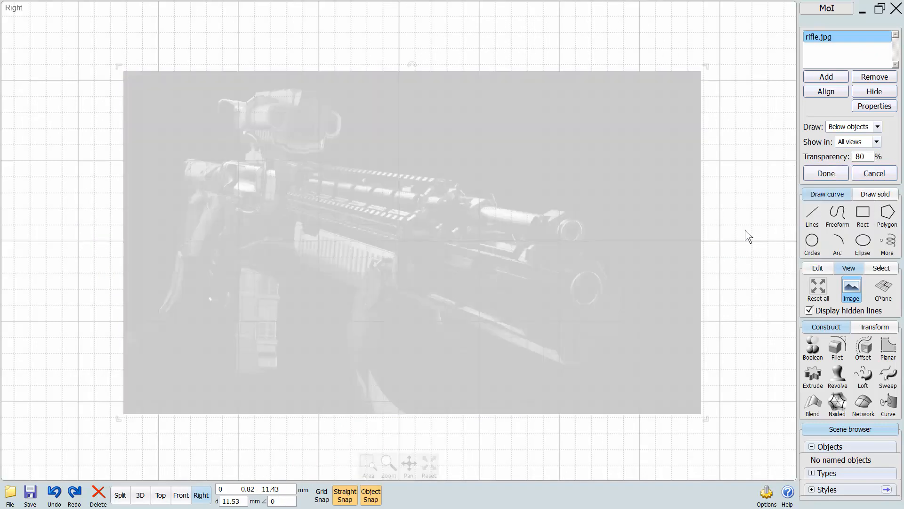
pyautogui.moveTo(712, 218); pyautogui.dragTo(735, 204, button='right')
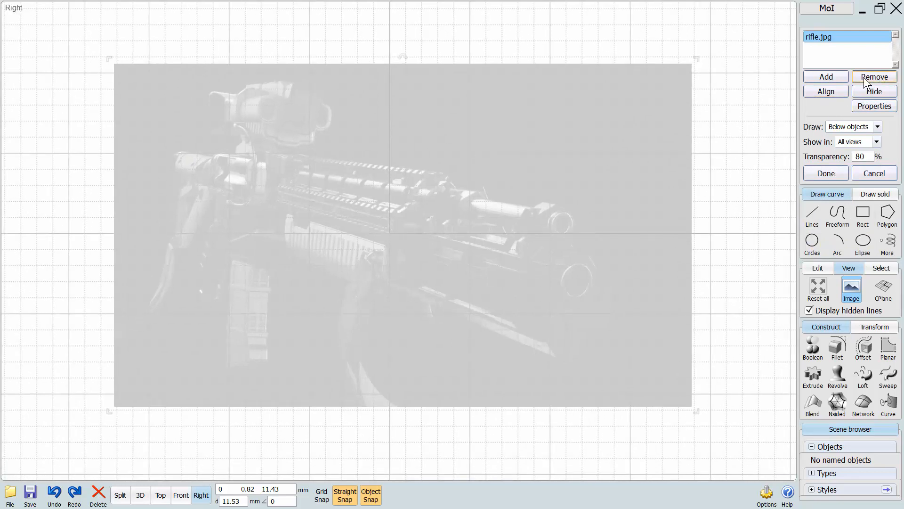
# Hide the rifle image and show it again, and look through its draw order options.
pyautogui.click(874, 93)
pyautogui.click(874, 92)
pyautogui.click(837, 132)
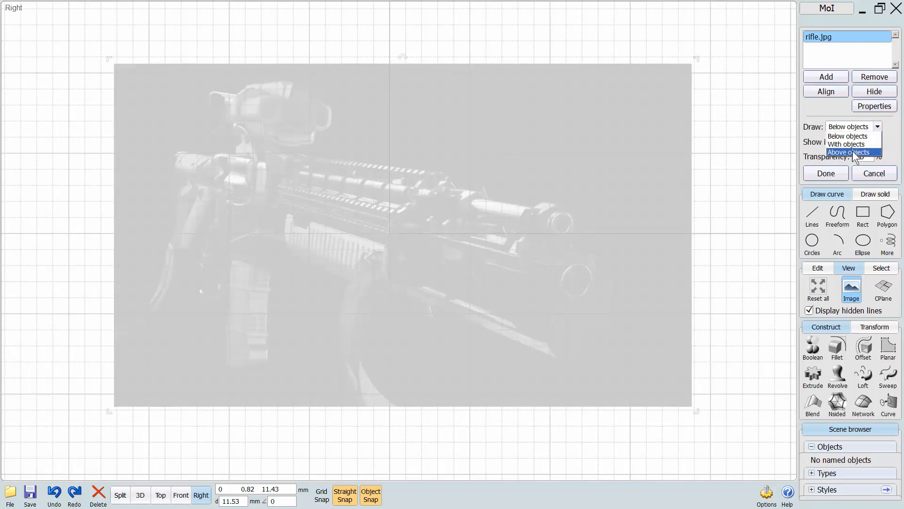
pyautogui.click(813, 112)
pyautogui.moveTo(722, 219); pyautogui.dragTo(704, 220, button='middle')
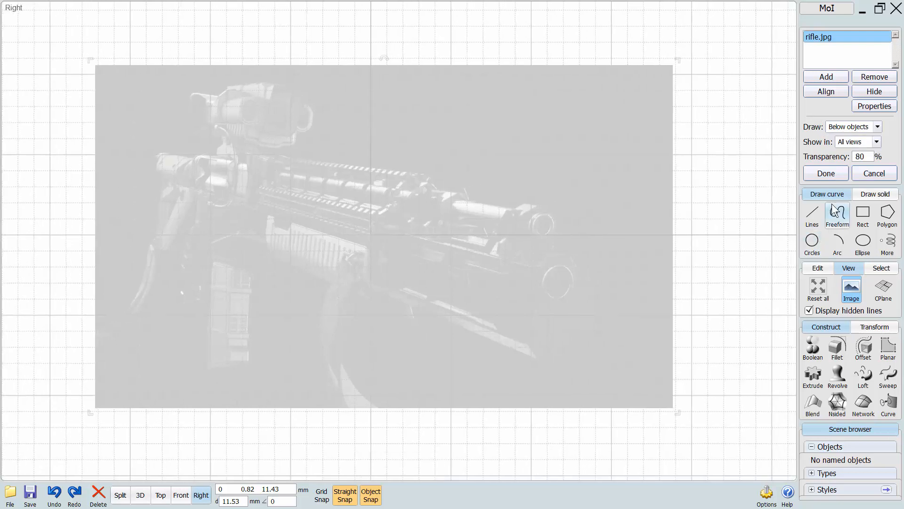
# Draw three spheres over the image: one near the muzzle, one over the magazine, and one of about 4.8 mm radius above the barrel rail.
pyautogui.click(875, 194)
pyautogui.click(862, 213)
pyautogui.click(598, 188)
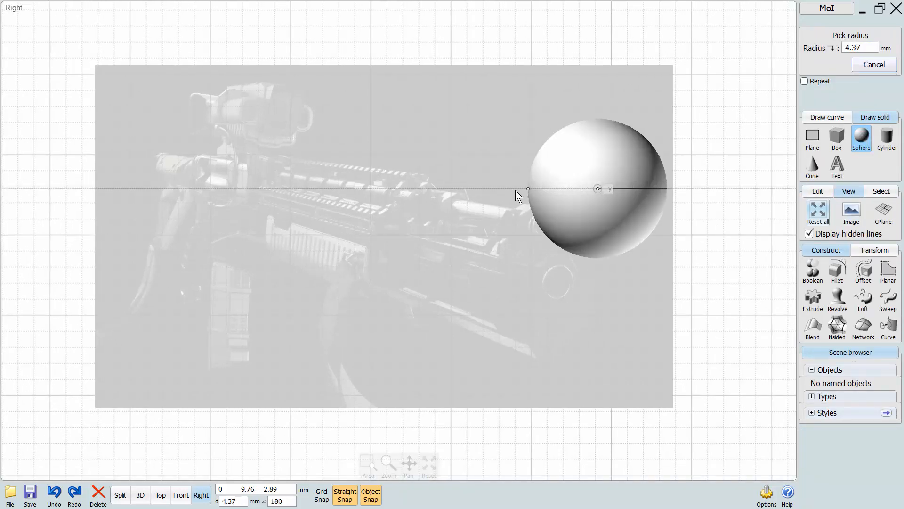
pyautogui.click(509, 190)
pyautogui.rightClick(309, 302)
pyautogui.click(275, 302)
pyautogui.click(189, 304)
pyautogui.rightClick(360, 141)
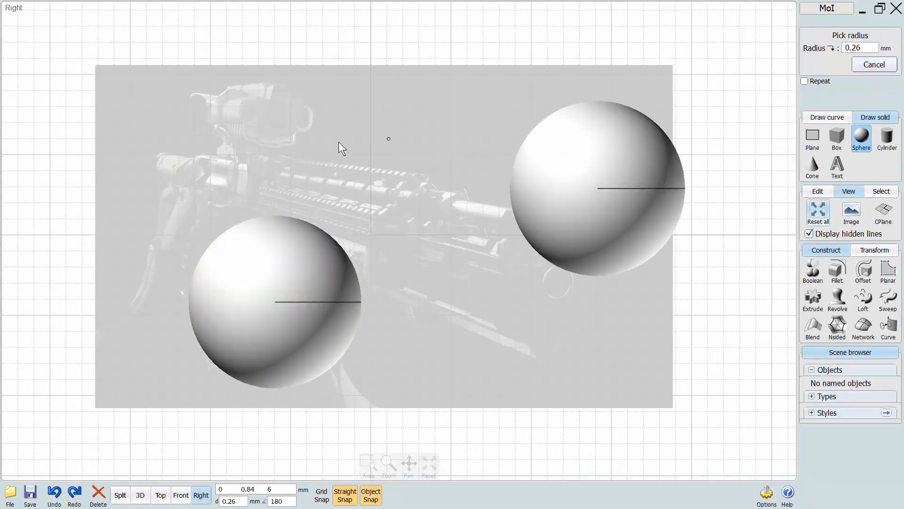
pyautogui.click(389, 139)
pyautogui.click(312, 139)
# Set the rifle image to draw with objects, check it in the Front view and finish the image settings.
pyautogui.click(852, 214)
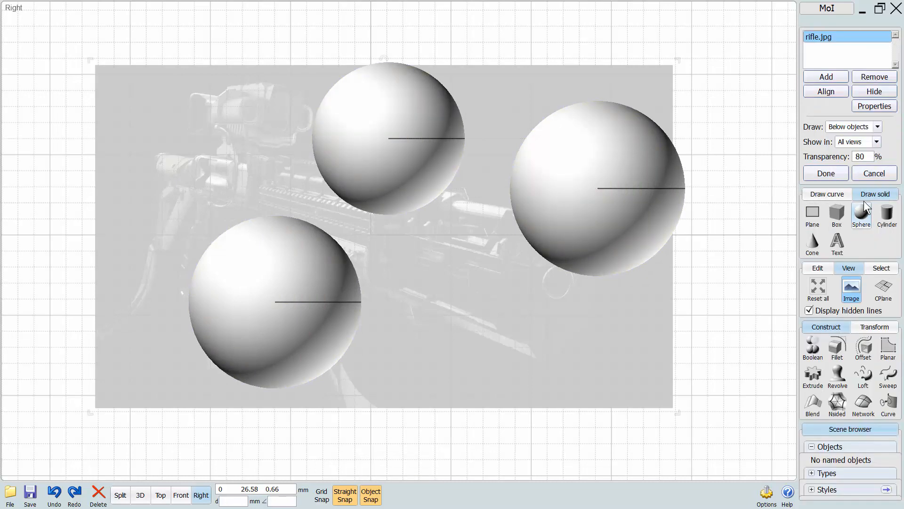
pyautogui.click(837, 127)
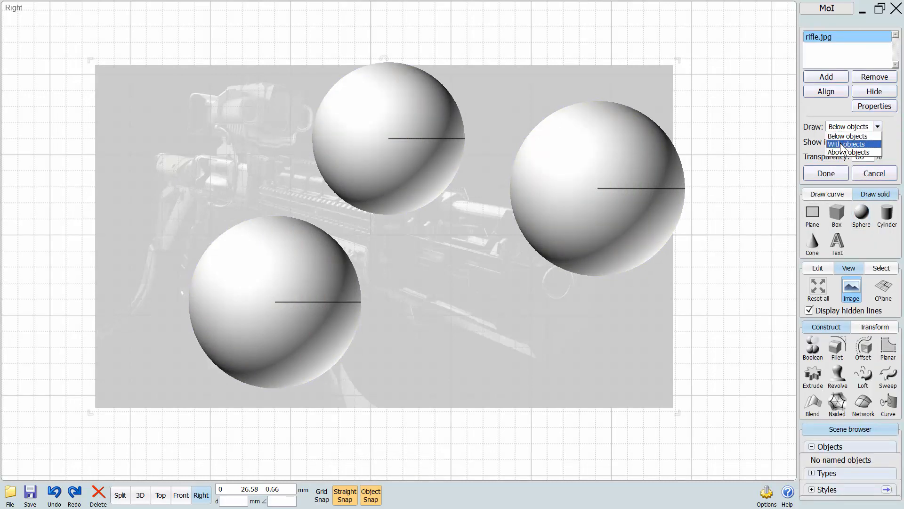
pyautogui.click(841, 146)
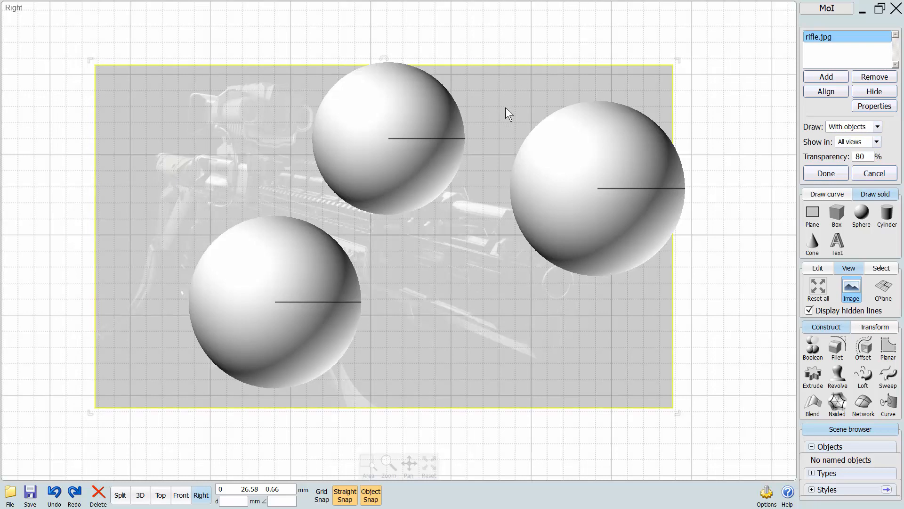
pyautogui.click(179, 495)
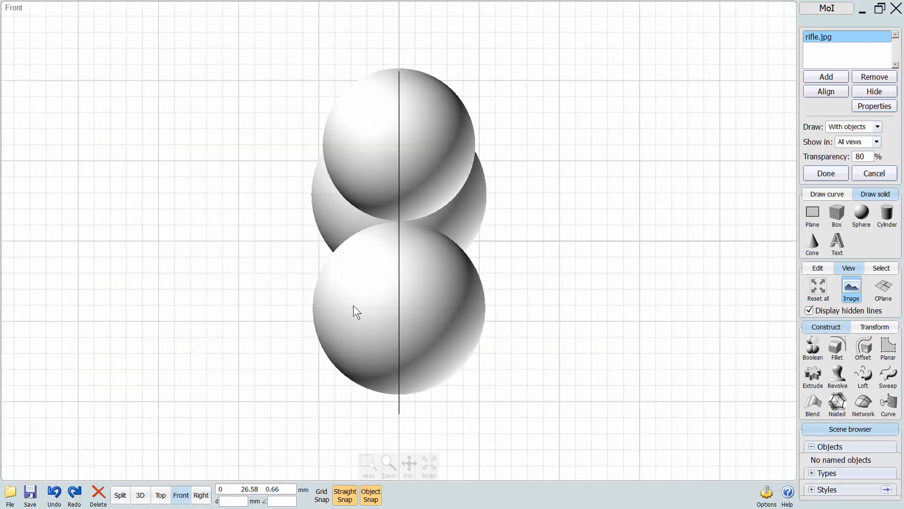
pyautogui.press('Return')
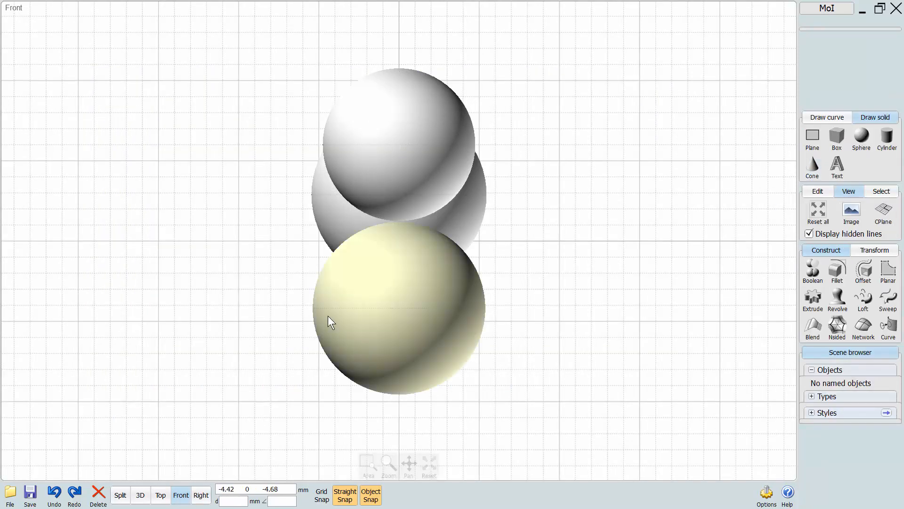
# In the Front view, move the lowest sphere left and the highest sphere right of the image plane, and clear the selection.
pyautogui.moveTo(329, 319); pyautogui.dragTo(187, 316)
pyautogui.moveTo(398, 174); pyautogui.dragTo(545, 172)
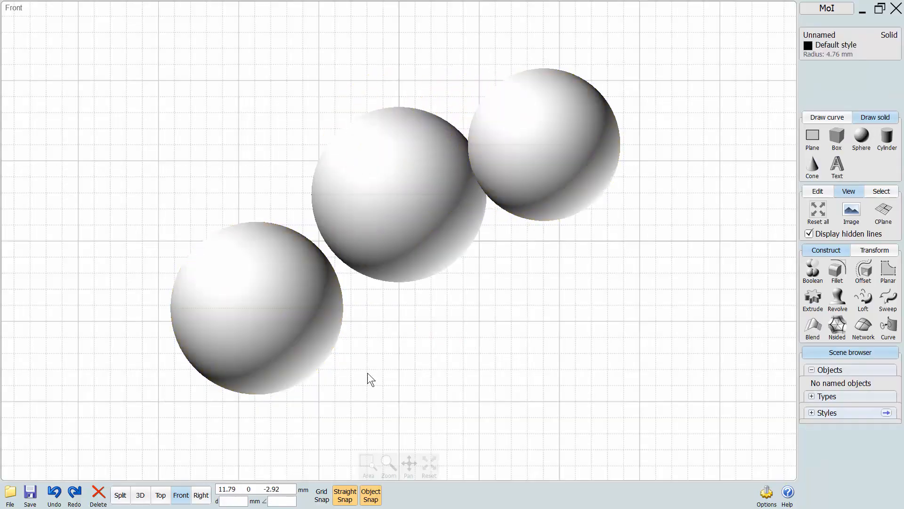
pyautogui.click(369, 378)
# Examine from several angles in the 3D view how the image plane sits among the three spheres.
pyautogui.click(140, 494)
pyautogui.moveTo(318, 374); pyautogui.dragTo(488, 270, button='right')
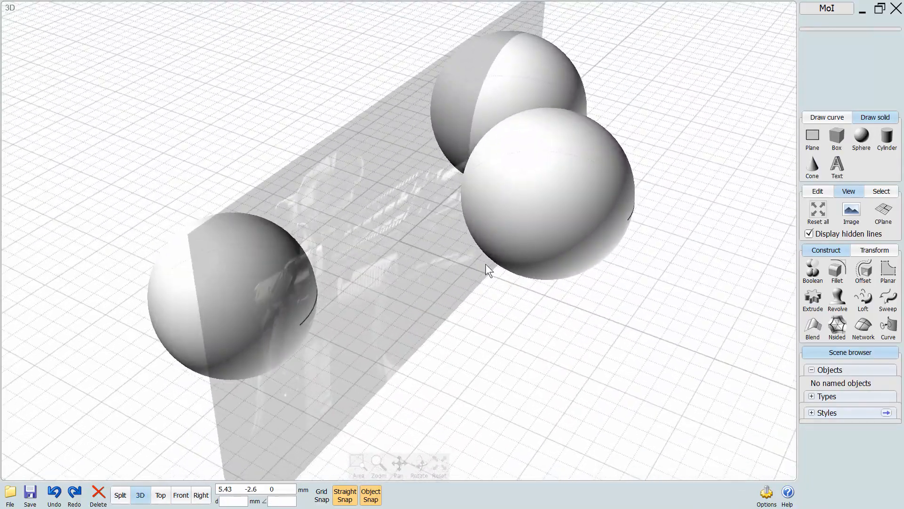
pyautogui.moveTo(406, 231); pyautogui.dragTo(630, 206, button='right')
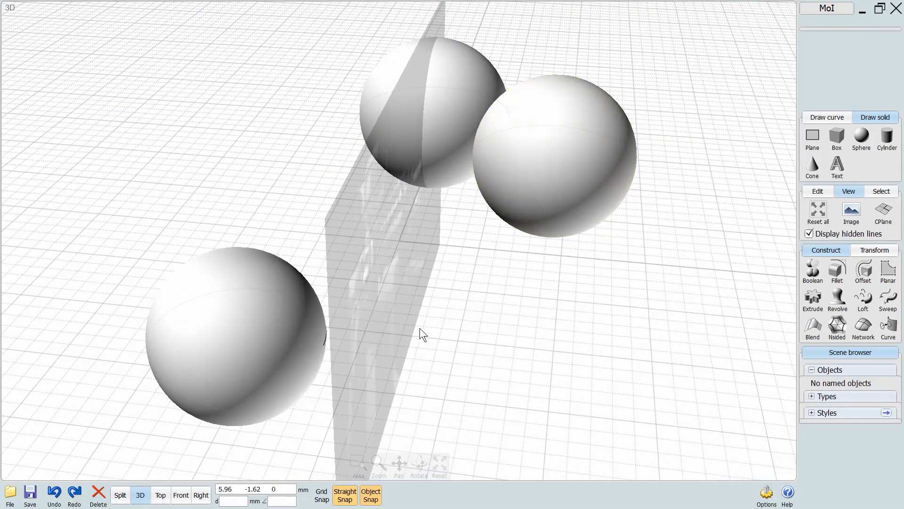
pyautogui.moveTo(422, 334); pyautogui.dragTo(483, 353, button='right')
pyautogui.moveTo(426, 385); pyautogui.dragTo(335, 393, button='right')
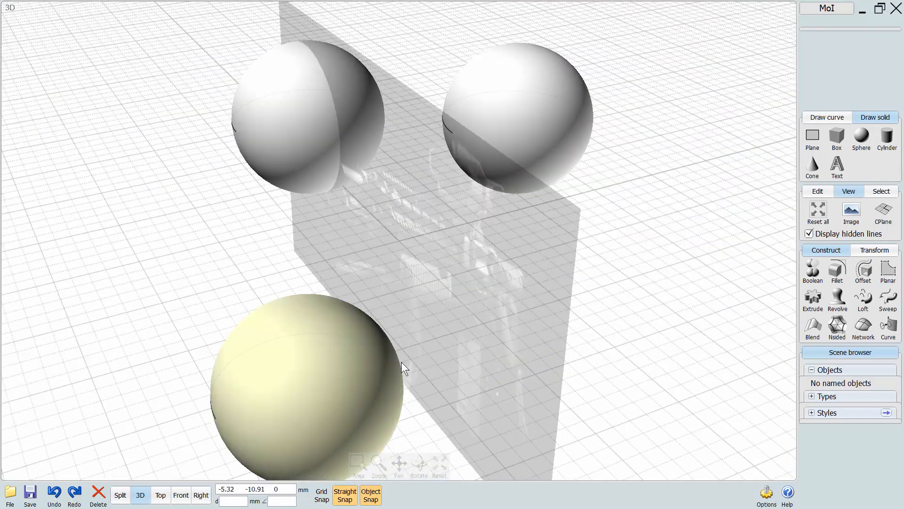
pyautogui.moveTo(403, 368); pyautogui.dragTo(245, 408, button='right')
# Examine in the Right view, close up and from farther out, how the image is drawn relative to each sphere.
pyautogui.click(201, 495)
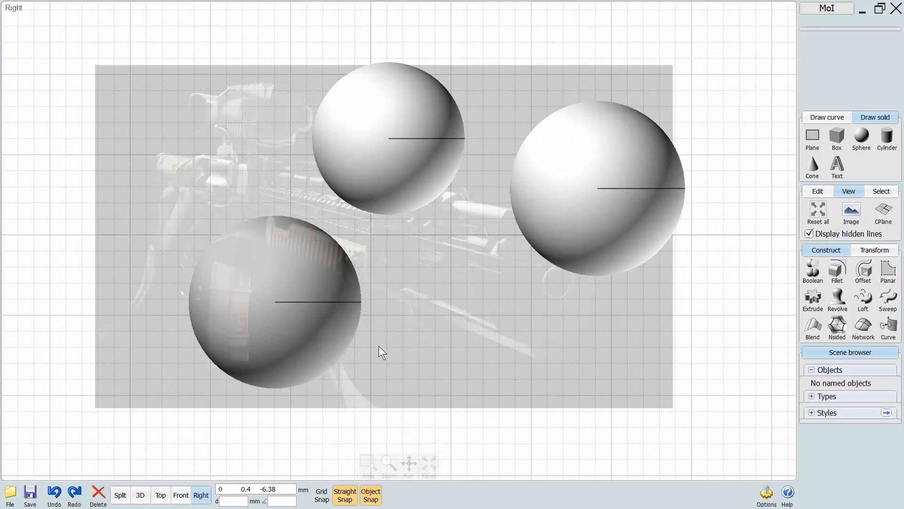
pyautogui.click(254, 280)
pyautogui.moveTo(297, 365); pyautogui.dragTo(346, 314, button='right')
pyautogui.scroll(-1, 346, 315)
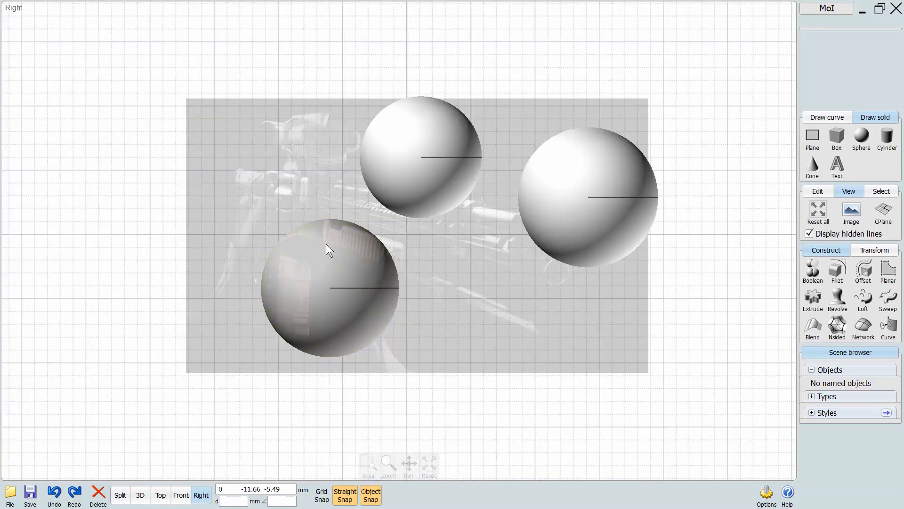
pyautogui.scroll(1, 271, 356)
pyautogui.scroll(1, 288, 302)
pyautogui.scroll(-1, 292, 122)
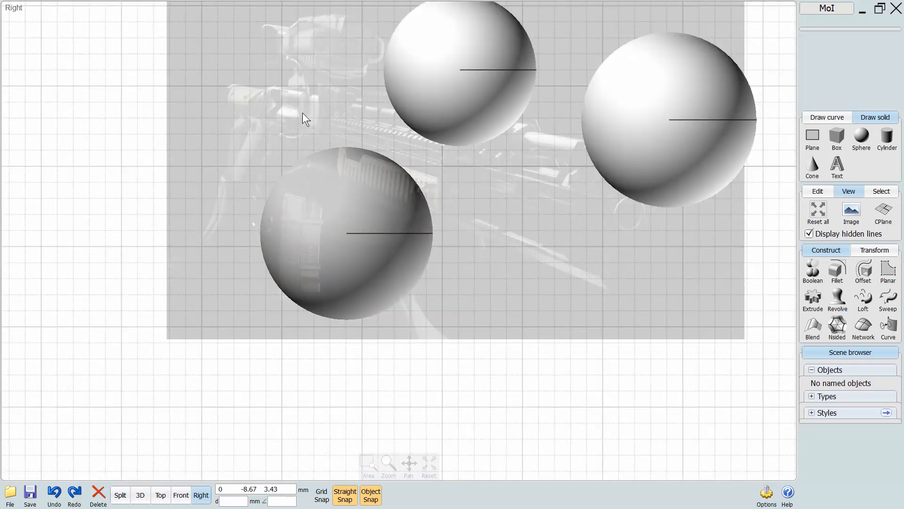
pyautogui.moveTo(262, 90); pyautogui.dragTo(203, 197, button='right')
pyautogui.moveTo(266, 230); pyautogui.dragTo(252, 207, button='right')
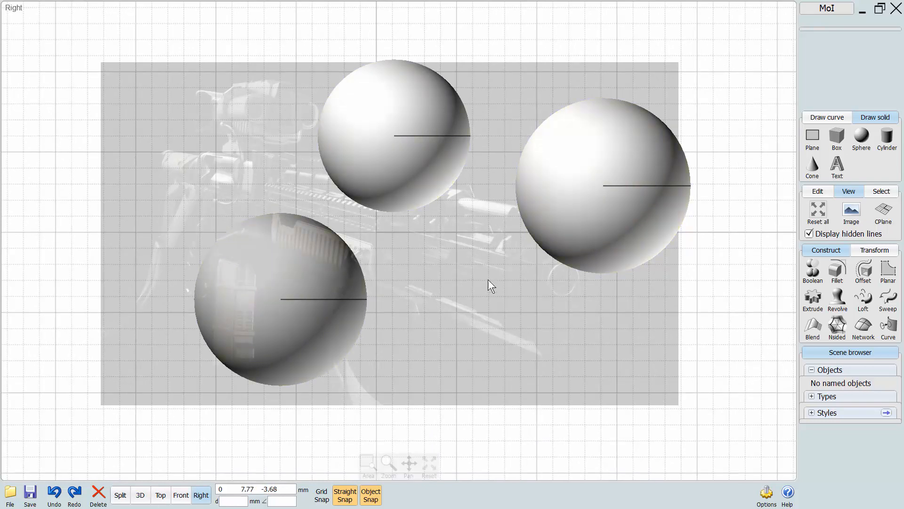
# Set the rifle image to draw below objects, switch it to draw above objects, and finish the image settings.
pyautogui.click(848, 218)
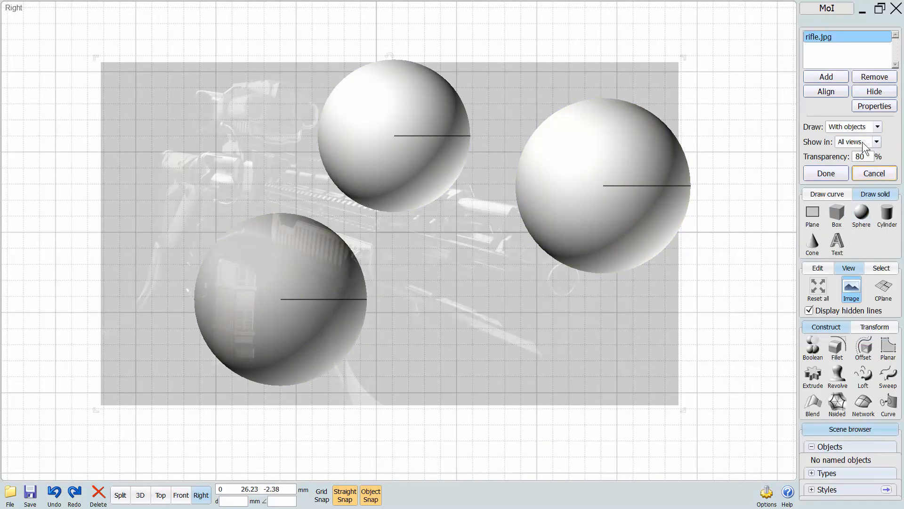
pyautogui.click(850, 127)
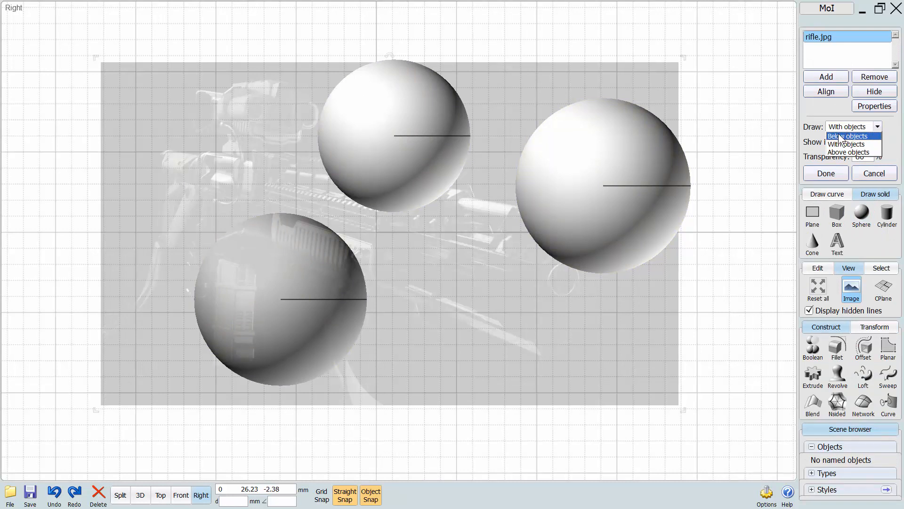
pyautogui.click(841, 136)
pyautogui.click(841, 129)
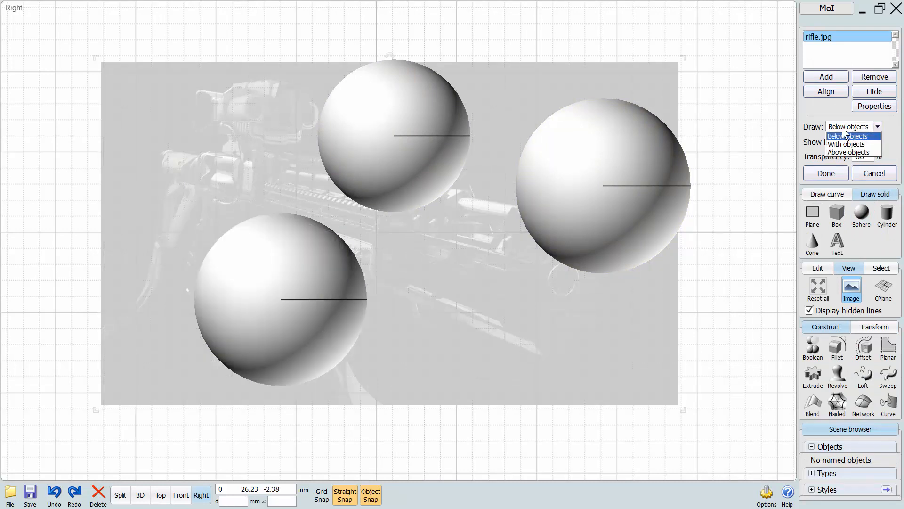
pyautogui.click(843, 151)
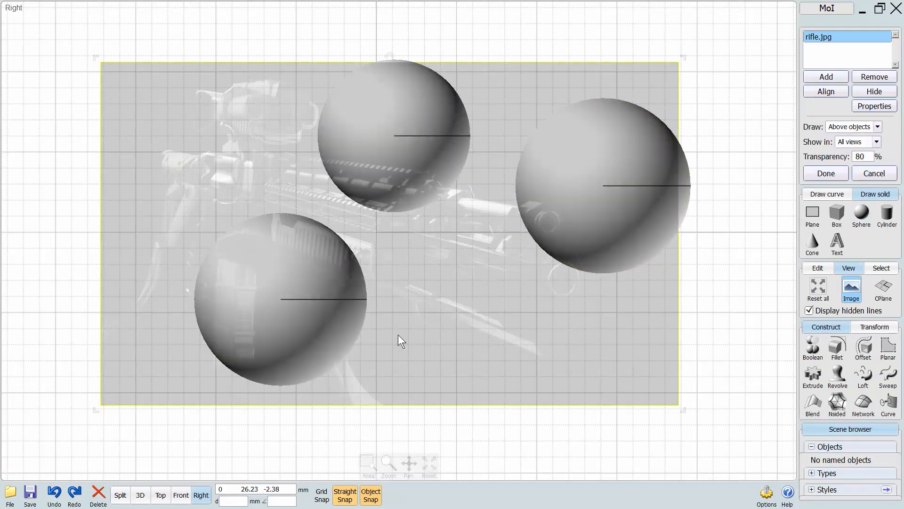
pyautogui.moveTo(399, 340); pyautogui.dragTo(384, 341, button='right')
pyautogui.click(829, 174)
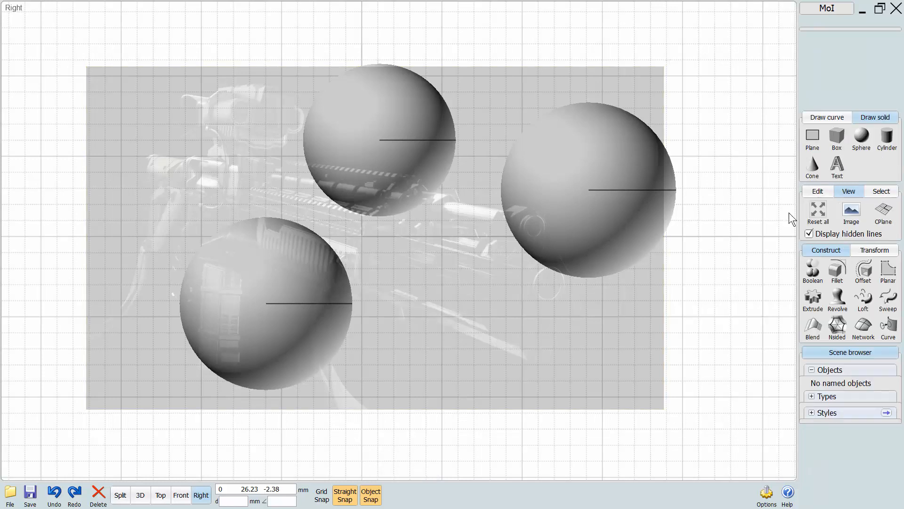
# Select the three spheres and delete them from the scene.
pyautogui.click(566, 176)
pyautogui.click(403, 163)
pyautogui.click(281, 302)
pyautogui.press('Delete')
pyautogui.moveTo(607, 146); pyautogui.dragTo(663, 173, button='right')
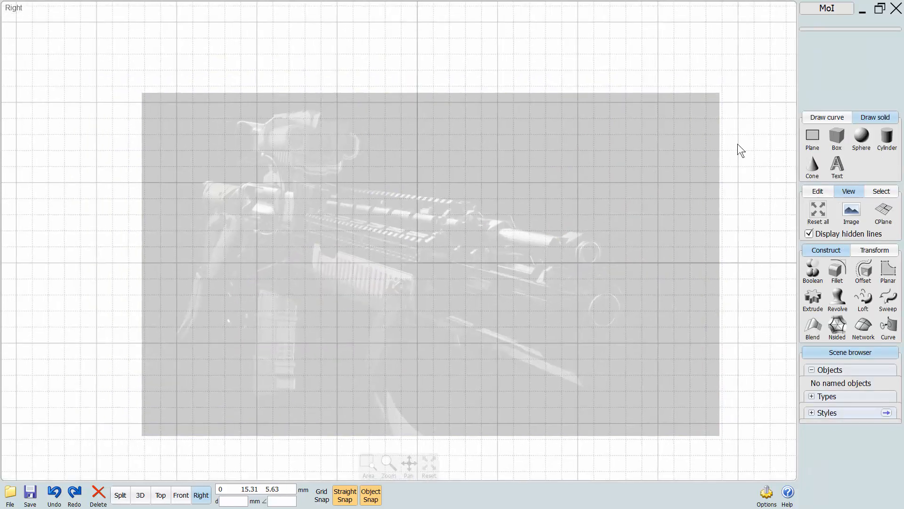
# Start a polyline at the rifle's muzzle and trace the upper outline of the barrel to the front end of the top rail.
pyautogui.click(827, 118)
pyautogui.click(812, 137)
pyautogui.click(837, 140)
pyautogui.scroll(1, 643, 229)
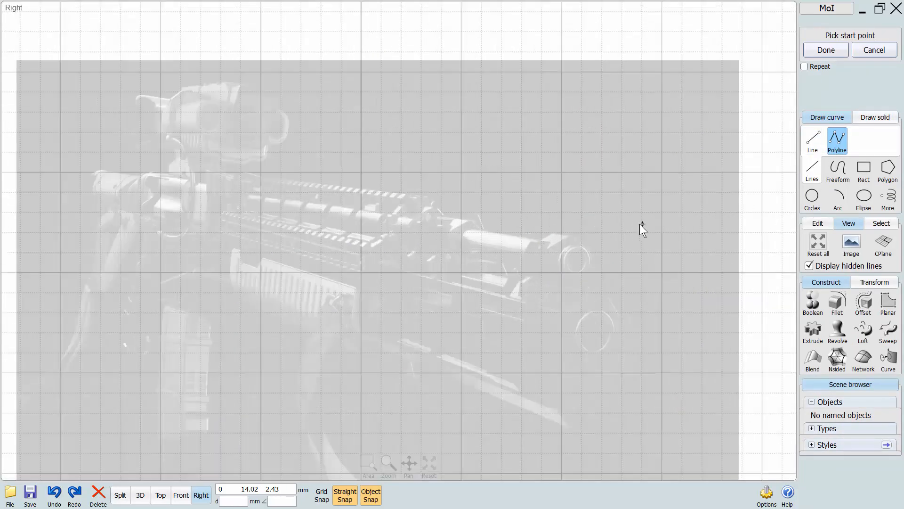
pyautogui.scroll(2, 641, 225)
pyautogui.click(558, 267)
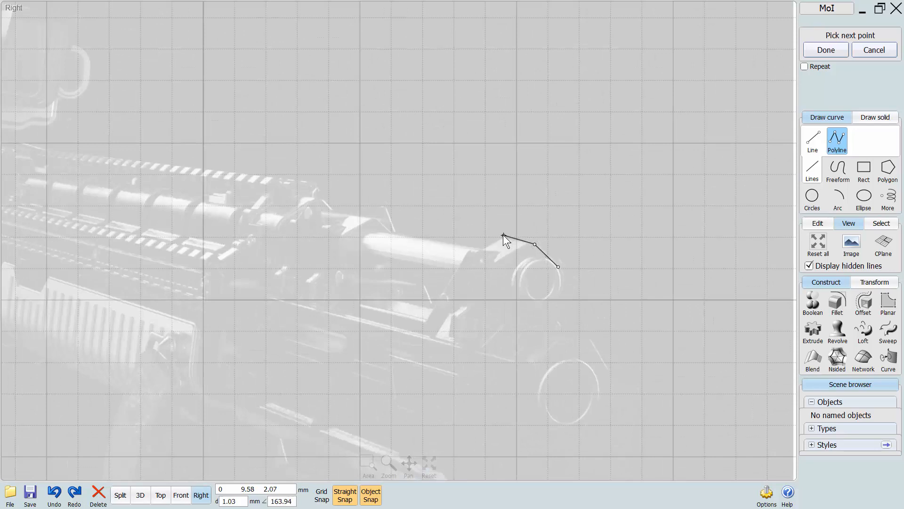
pyautogui.click(479, 250)
pyautogui.click(389, 234)
pyautogui.click(380, 217)
pyautogui.click(332, 209)
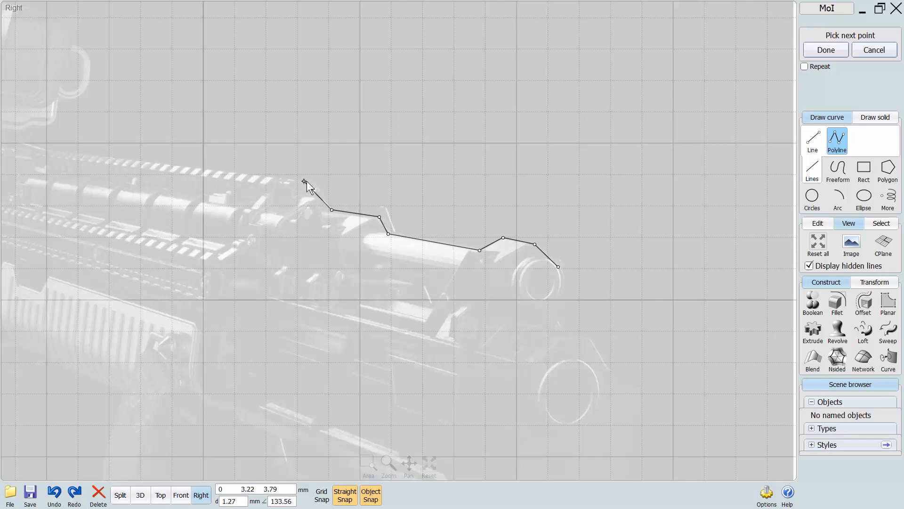
pyautogui.click(313, 184)
# Continue the polyline back along the top rail and up the underside and front edge of the scope, and finish it.
pyautogui.moveTo(165, 173); pyautogui.dragTo(386, 203, button='right')
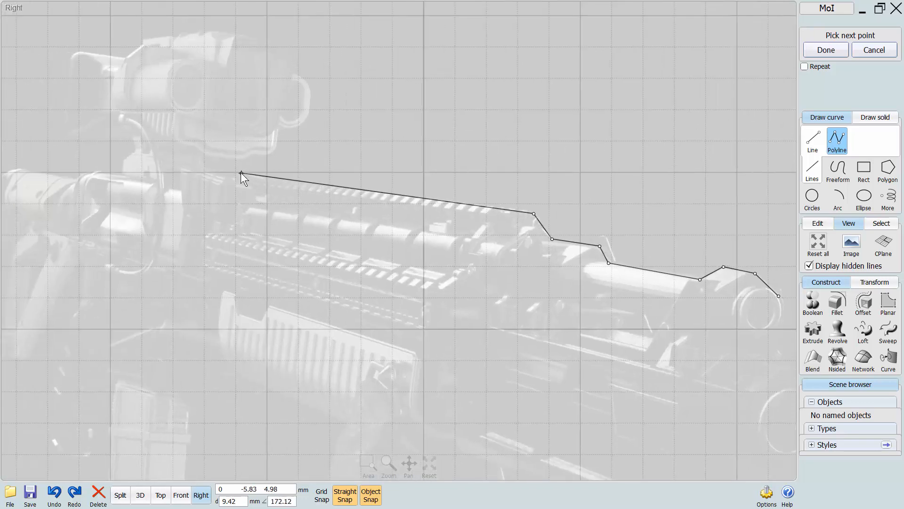
pyautogui.click(240, 173)
pyautogui.click(241, 162)
pyautogui.click(255, 154)
pyautogui.click(262, 153)
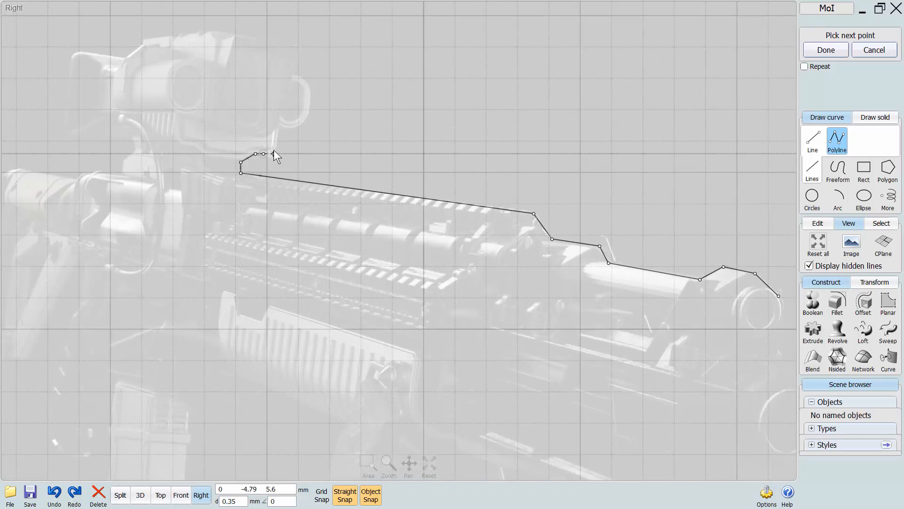
pyautogui.click(273, 154)
pyautogui.click(281, 143)
pyautogui.click(280, 128)
pyautogui.click(298, 128)
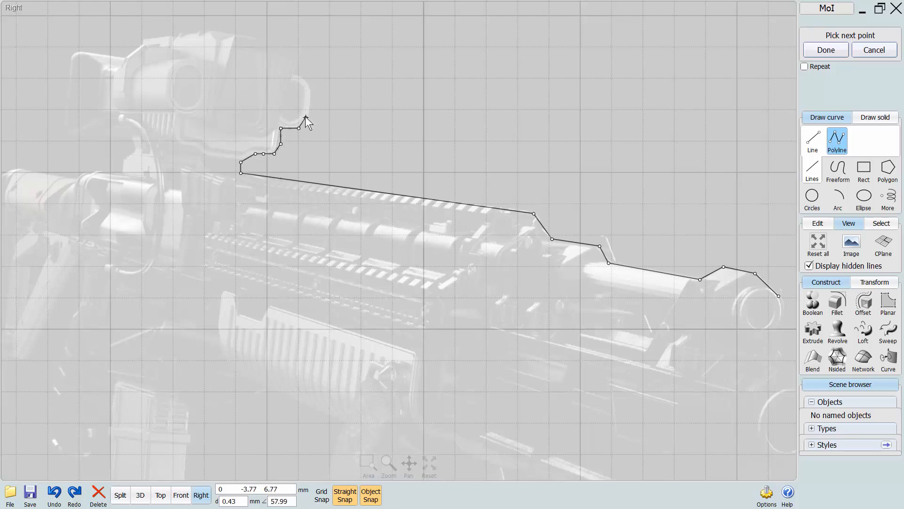
pyautogui.rightClick(312, 95)
pyautogui.scroll(-5, 349, 123)
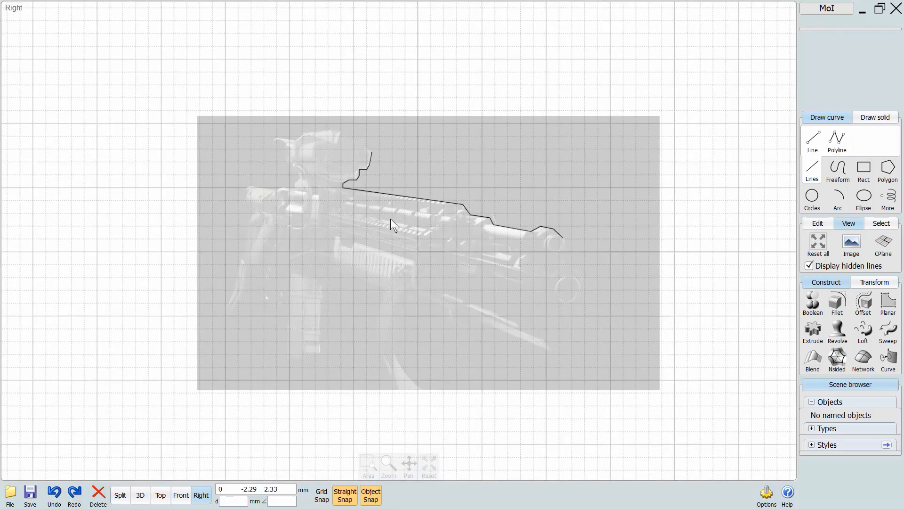
# Delete the polyline traced over the rifle image.
pyautogui.moveTo(668, 96); pyautogui.dragTo(105, 344)
pyautogui.press('Delete')
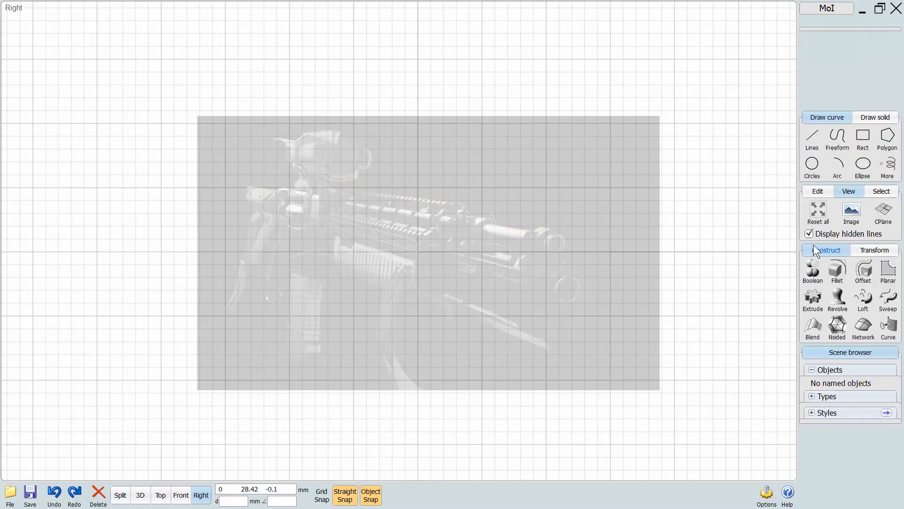
# Set the rifle image to show in Ortho only and compare the four views in the split layout.
pyautogui.click(851, 211)
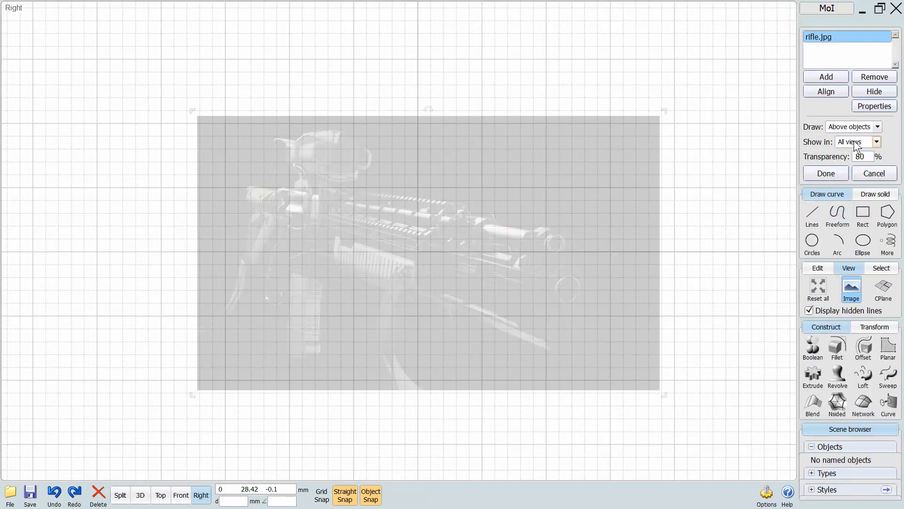
pyautogui.click(140, 495)
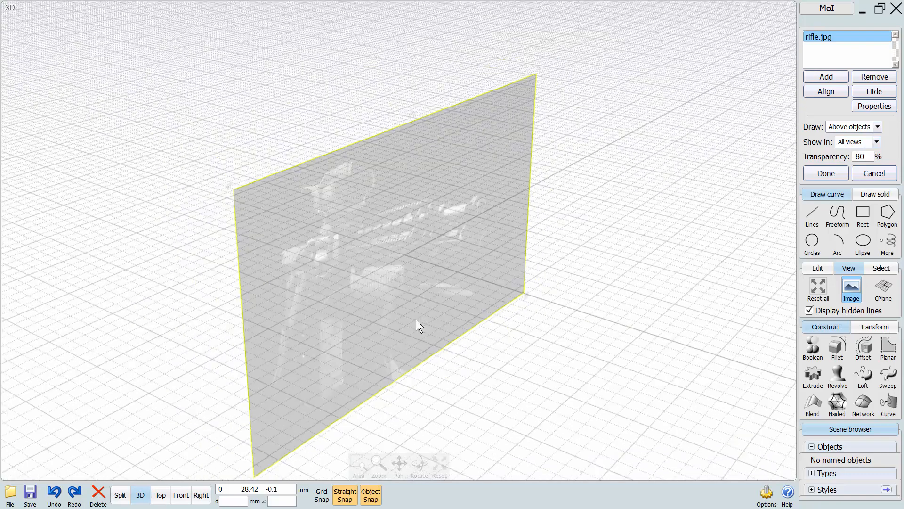
pyautogui.click(841, 142)
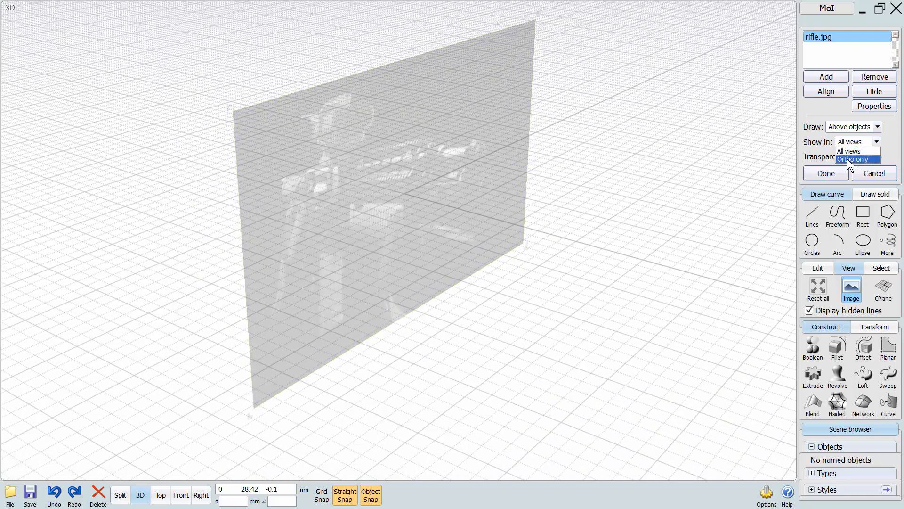
pyautogui.click(852, 159)
pyautogui.click(122, 495)
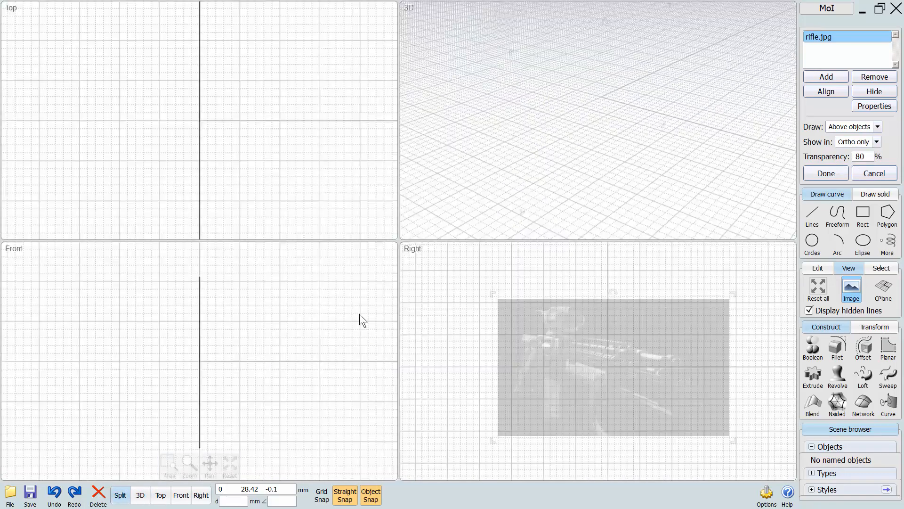
pyautogui.scroll(-1, 349, 313)
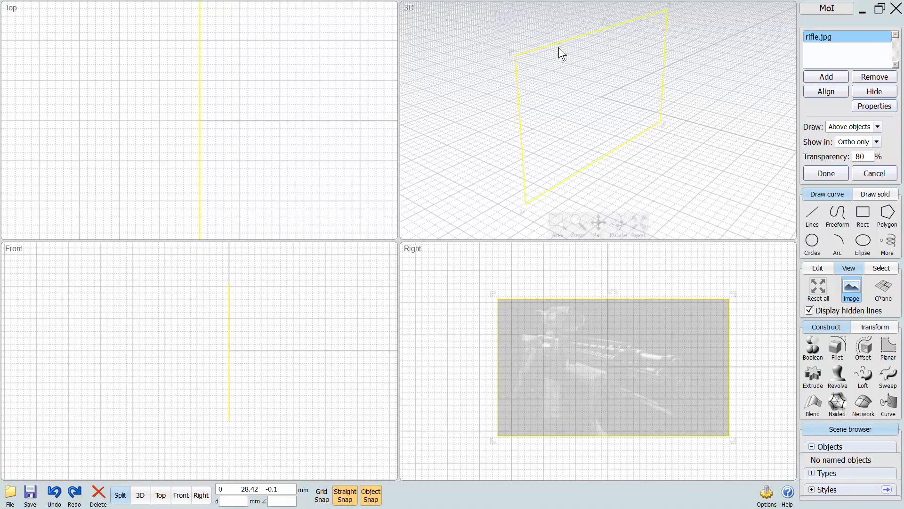
# Set the rifle image to show in All views, check it in the 3D view and finish the image settings.
pyautogui.click(871, 142)
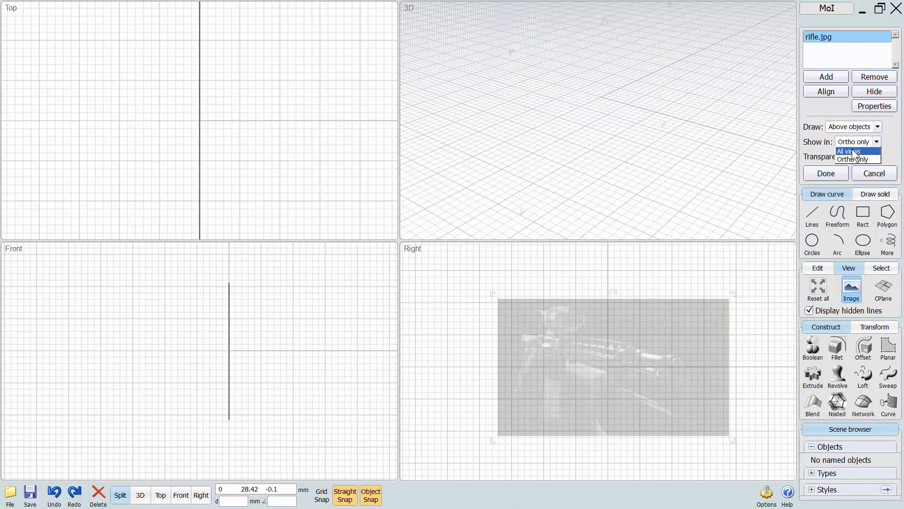
pyautogui.click(848, 152)
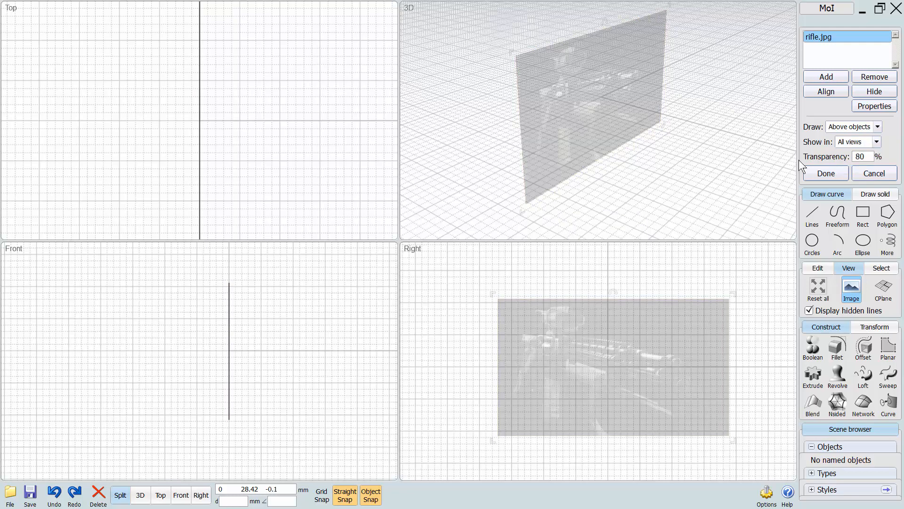
pyautogui.moveTo(679, 135); pyautogui.dragTo(677, 181, button='right')
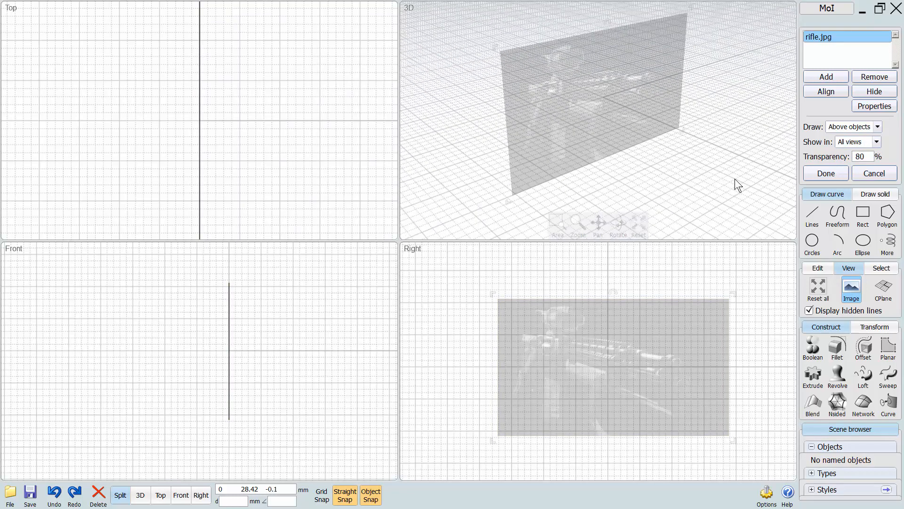
pyautogui.click(826, 174)
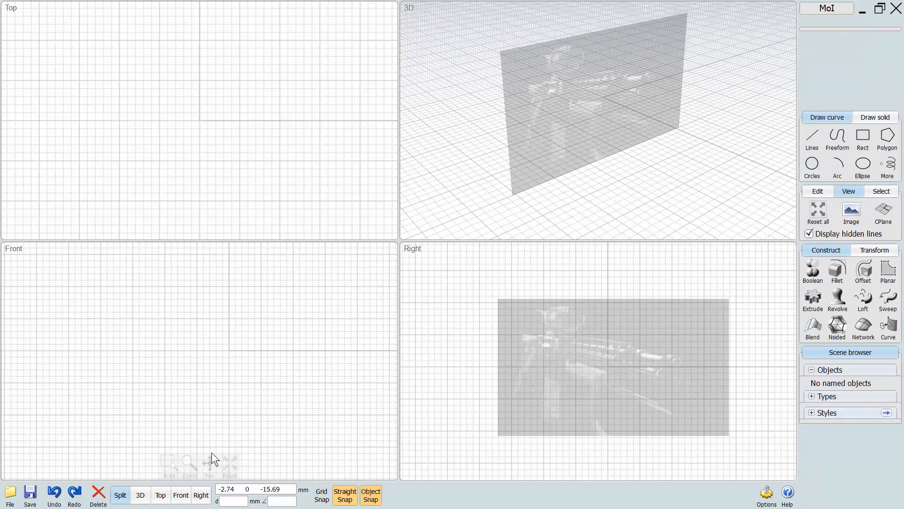
# Try to select the rifle image with selection windows in the Right view.
pyautogui.click(201, 494)
pyautogui.moveTo(710, 102); pyautogui.dragTo(554, 188)
pyautogui.moveTo(638, 111); pyautogui.dragTo(528, 173)
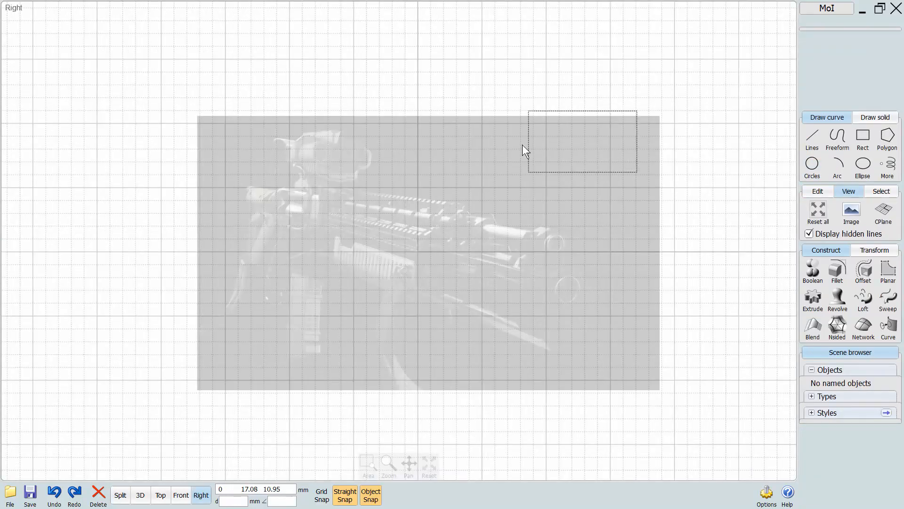
pyautogui.moveTo(572, 115); pyautogui.dragTo(465, 159)
pyautogui.moveTo(394, 107); pyautogui.dragTo(195, 179)
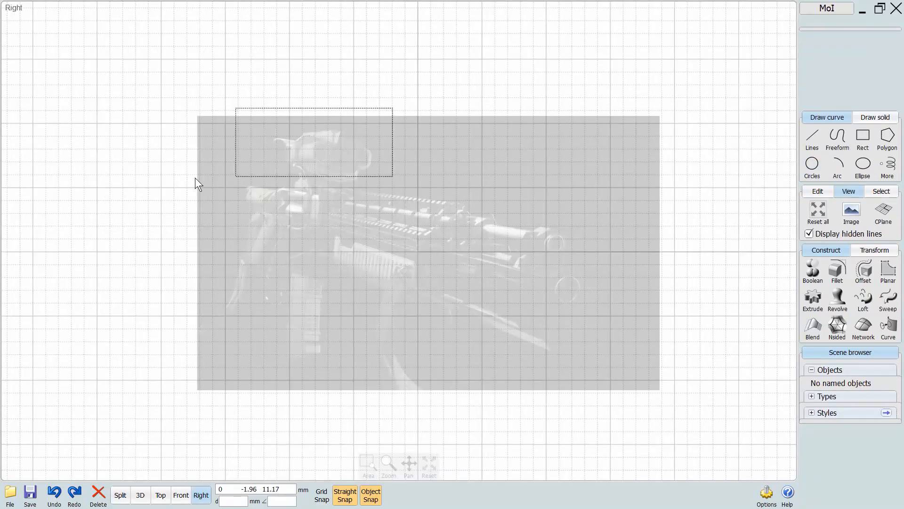
# Remove rifle.jpg from the background images and finish the image settings.
pyautogui.click(851, 207)
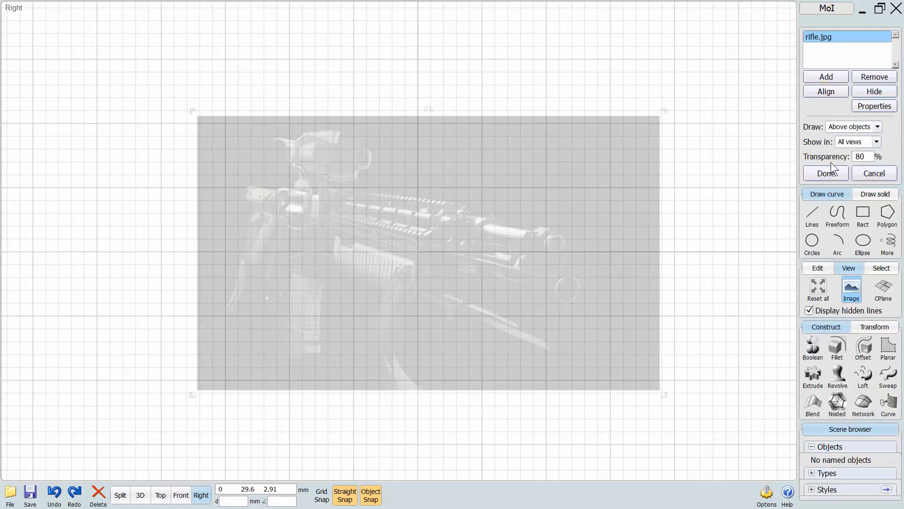
pyautogui.click(873, 77)
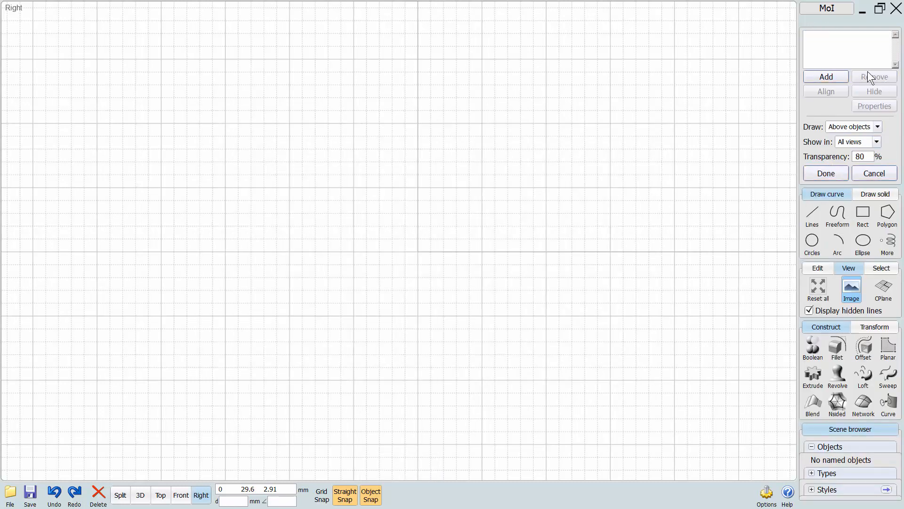
pyautogui.click(826, 173)
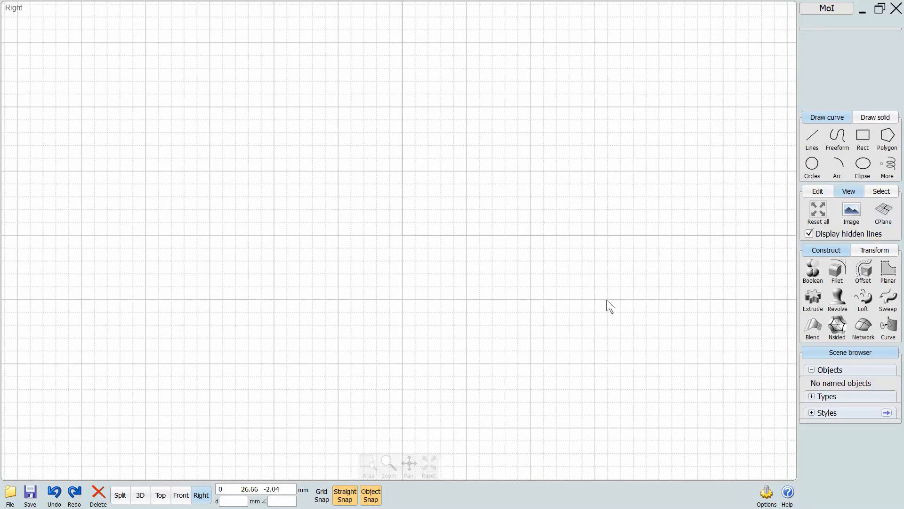
# Turn off Straight Snap and Object Snap, and draw a corner box beside the origin in the 3D view.
pyautogui.click(345, 495)
pyautogui.click(371, 496)
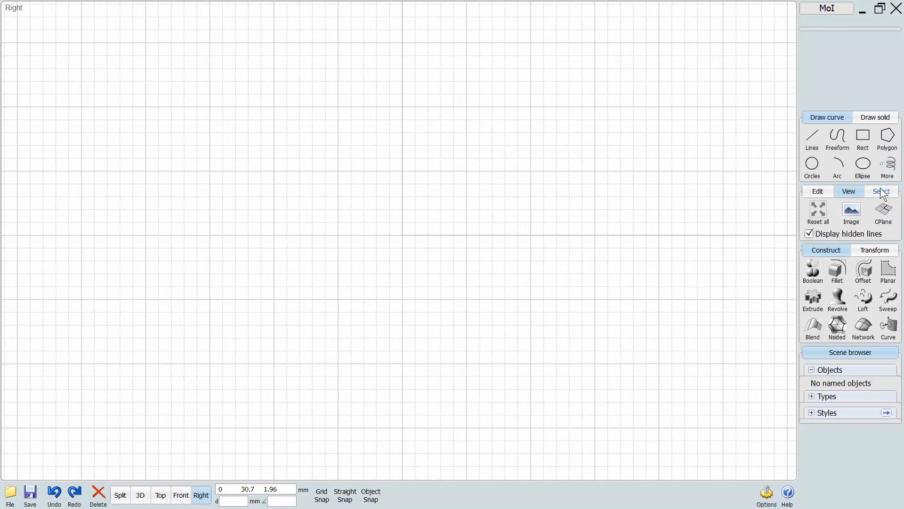
pyautogui.click(871, 118)
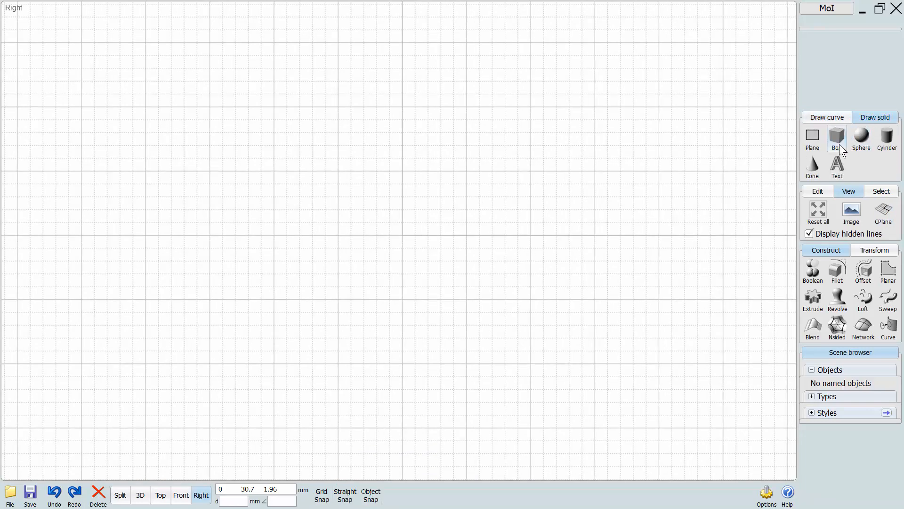
pyautogui.click(837, 137)
pyautogui.click(138, 502)
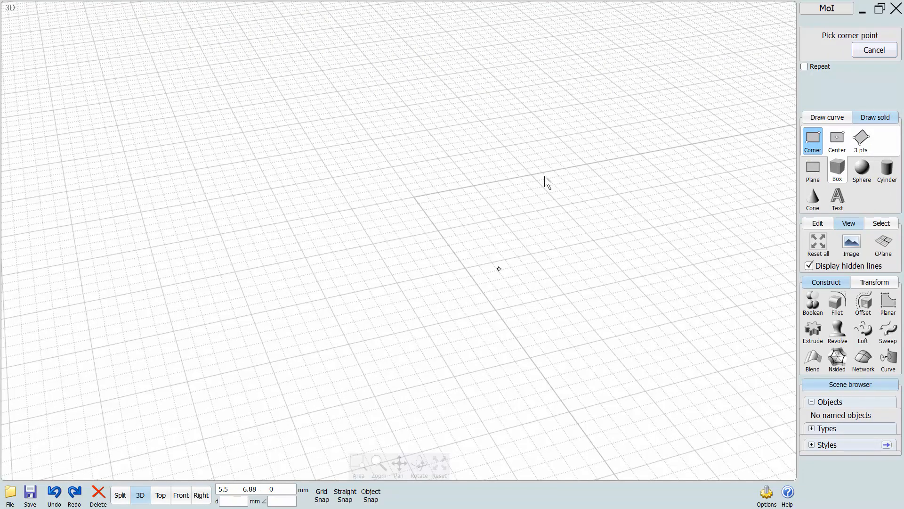
pyautogui.click(567, 106)
pyautogui.click(447, 210)
pyautogui.click(455, 143)
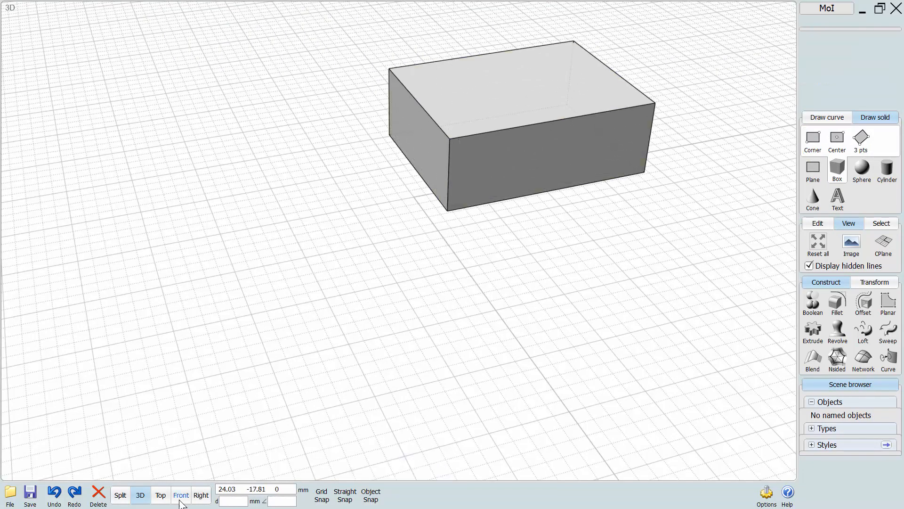
# Select the box and tilt it in the Front view.
pyautogui.click(181, 497)
pyautogui.click(404, 159)
pyautogui.moveTo(409, 134); pyautogui.dragTo(379, 118)
# In the Right view, rotate the box slightly and move it upward, clear the selection and inspect it in the 3D view.
pyautogui.click(202, 495)
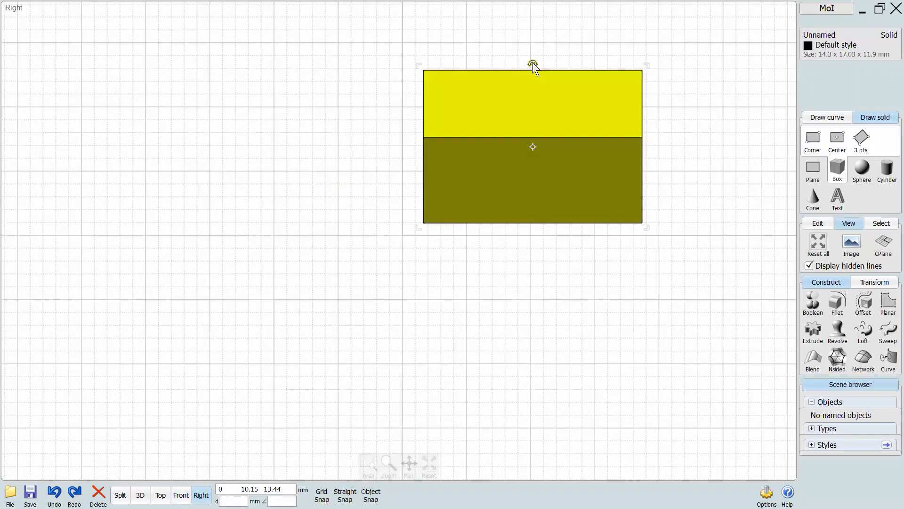
pyautogui.moveTo(533, 65); pyautogui.dragTo(510, 63)
pyautogui.moveTo(485, 142); pyautogui.dragTo(495, 104)
pyautogui.click(377, 263)
pyautogui.click(141, 495)
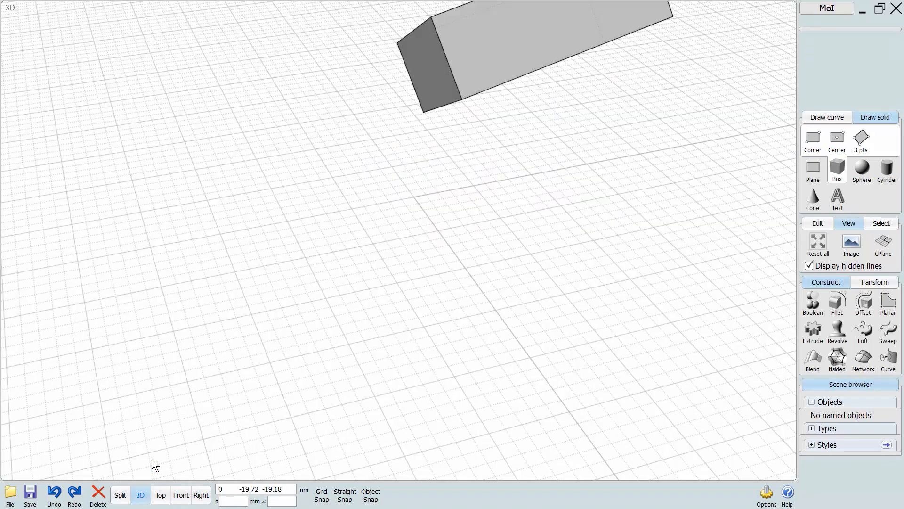
pyautogui.moveTo(154, 456); pyautogui.dragTo(381, 354, button='right')
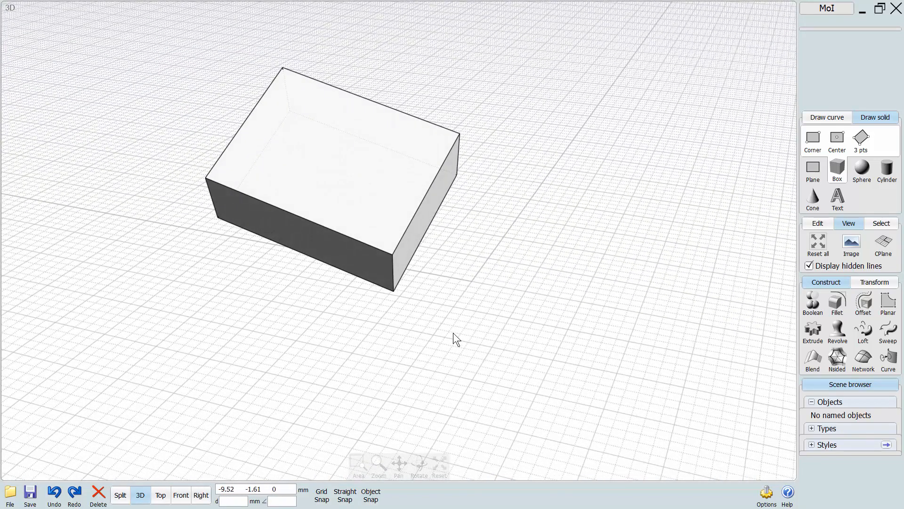
# Turn on Object Snap and set the construction plane on the tilted box's upper face, aligned to the object.
pyautogui.doubleClick(334, 171)
pyautogui.moveTo(419, 361); pyautogui.dragTo(405, 361, button='right')
pyautogui.click(415, 353)
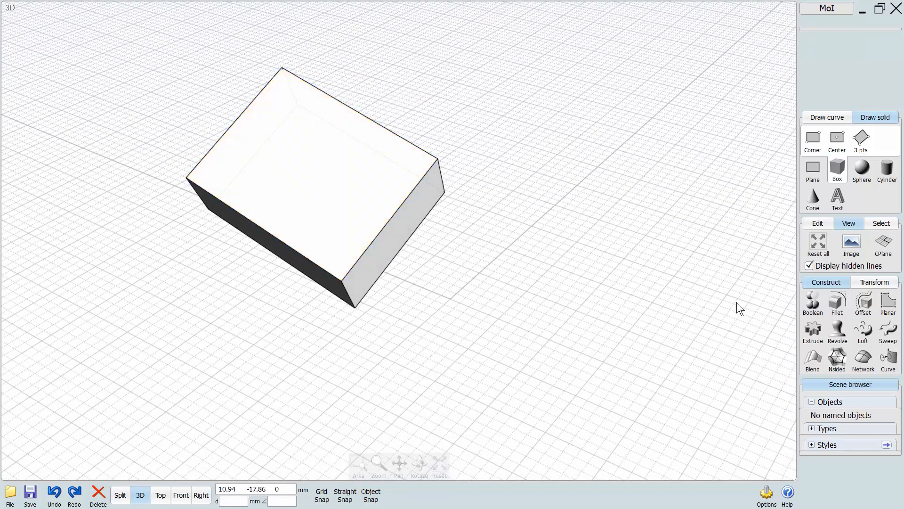
pyautogui.click(882, 246)
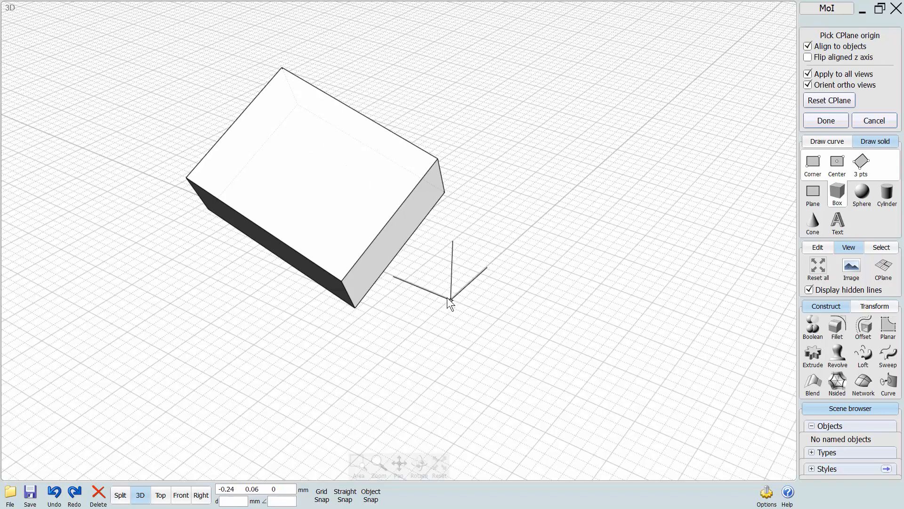
pyautogui.click(370, 499)
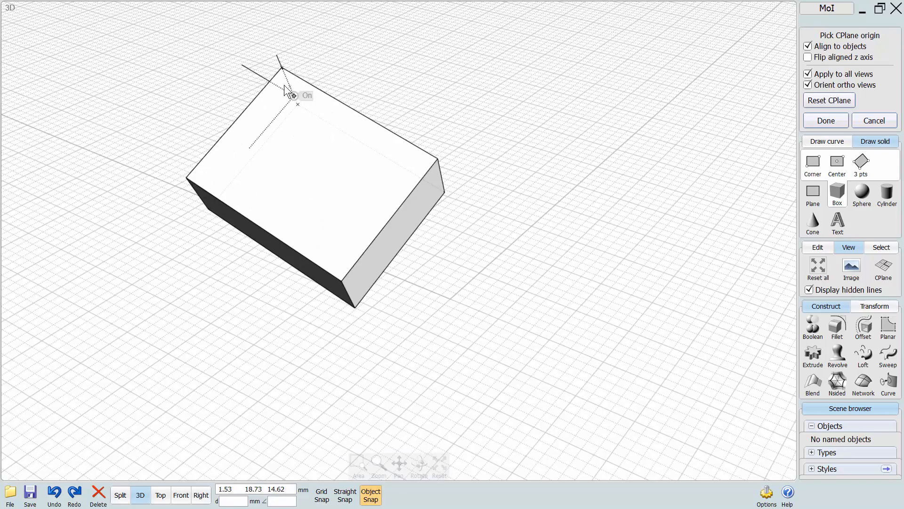
pyautogui.click(311, 169)
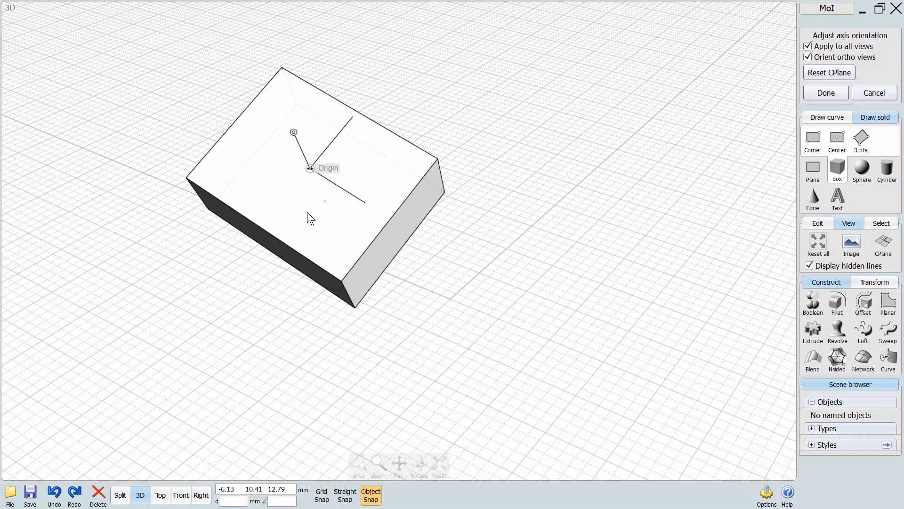
pyautogui.click(825, 93)
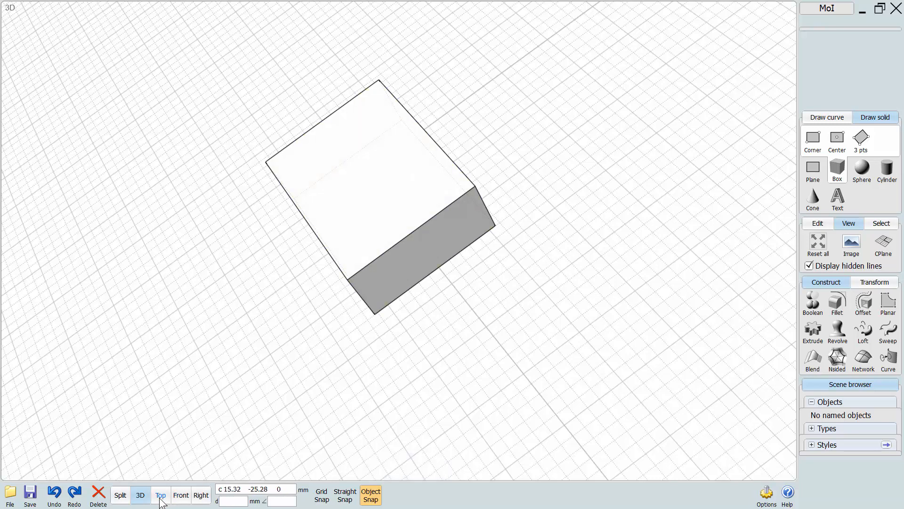
# In the Top view, draw two corner rectangles on the box face, one at its upper right and a wider one at its lower left.
pyautogui.click(160, 494)
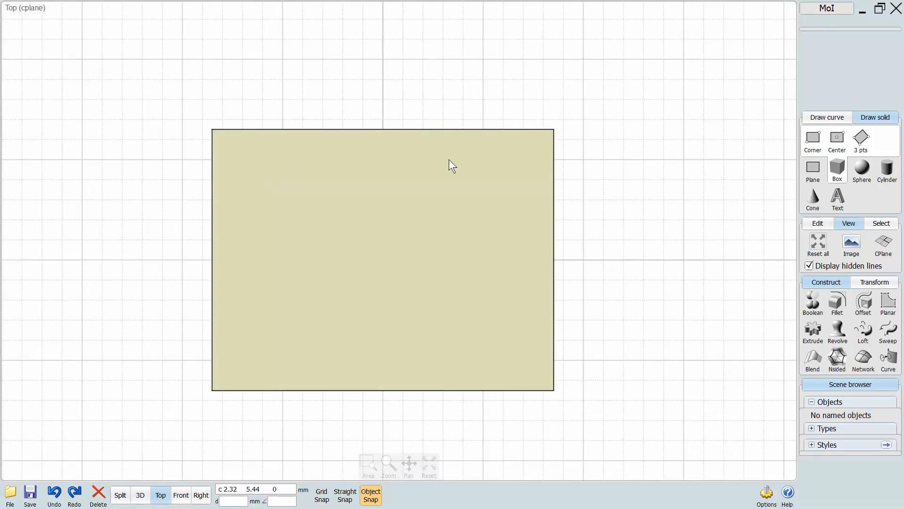
pyautogui.press('Escape')
pyautogui.click(827, 117)
pyautogui.click(862, 136)
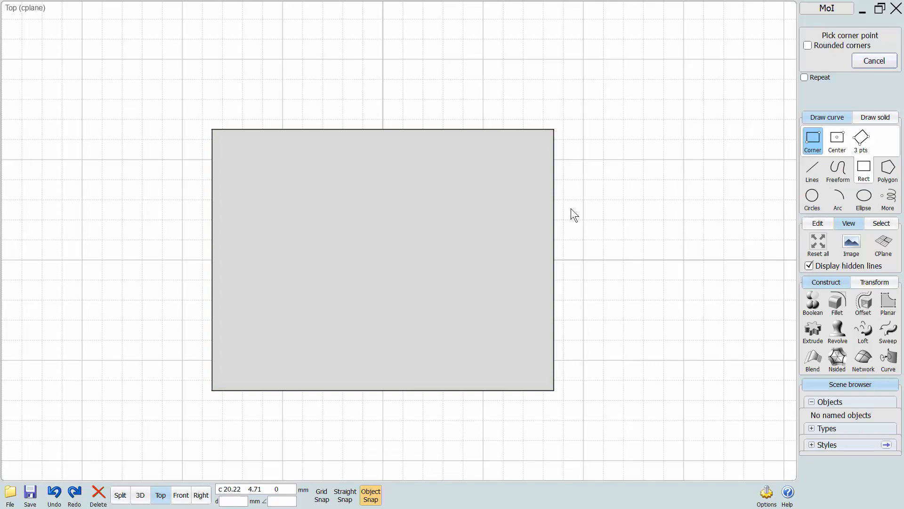
pyautogui.click(536, 145)
pyautogui.click(396, 260)
pyautogui.rightClick(422, 282)
pyautogui.click(422, 282)
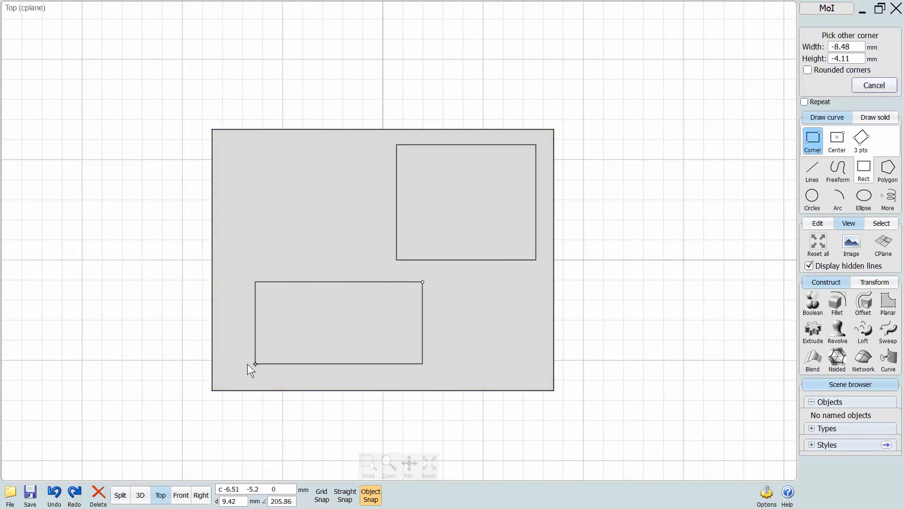
pyautogui.click(225, 379)
# Draw two more corner rectangles on the box face, one at its upper left and one at its lower right.
pyautogui.rightClick(157, 319)
pyautogui.click(327, 170)
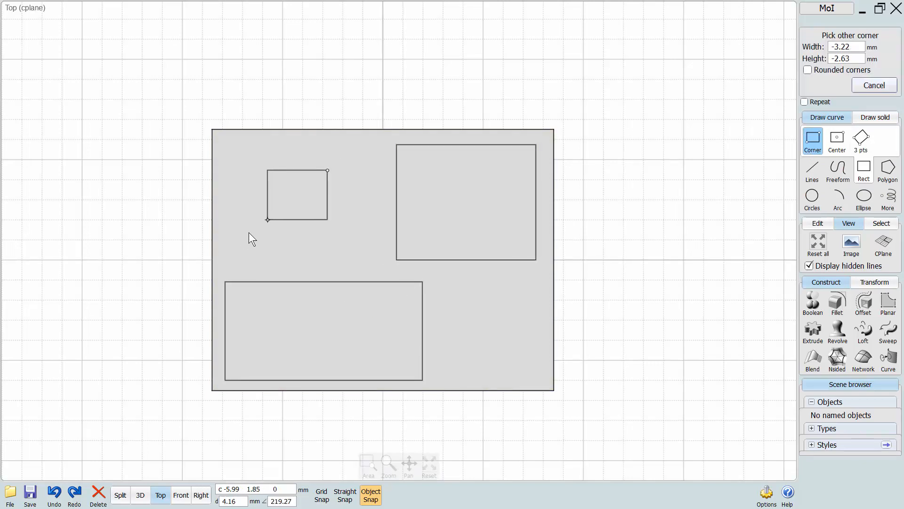
pyautogui.click(228, 241)
pyautogui.rightClick(507, 320)
pyautogui.click(535, 288)
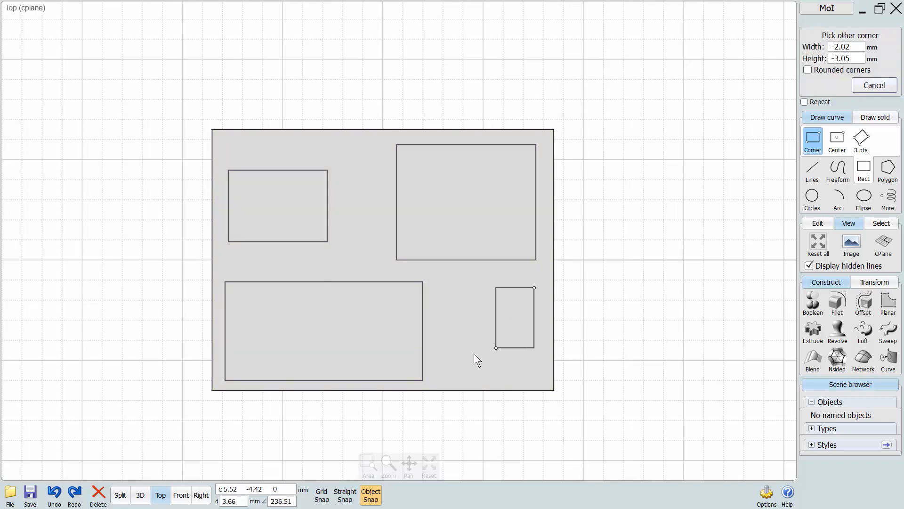
pyautogui.click(453, 355)
# Draw a small upright corner rectangle near the centre of the box face, between the other four.
pyautogui.moveTo(635, 327); pyautogui.dragTo(639, 284, button='right')
pyautogui.scroll(-1, 634, 281)
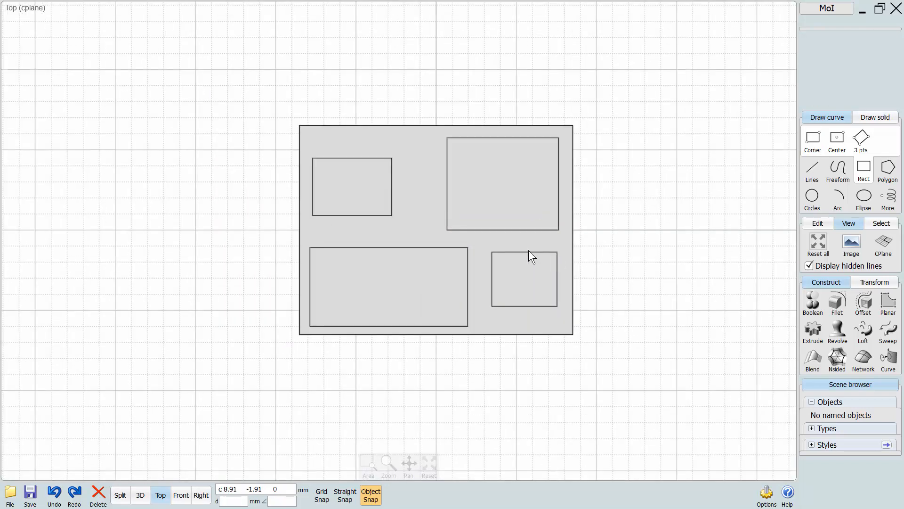
pyautogui.scroll(2, 478, 244)
pyautogui.moveTo(431, 273); pyautogui.dragTo(492, 332, button='right')
pyautogui.rightClick(445, 256)
pyautogui.click(472, 213)
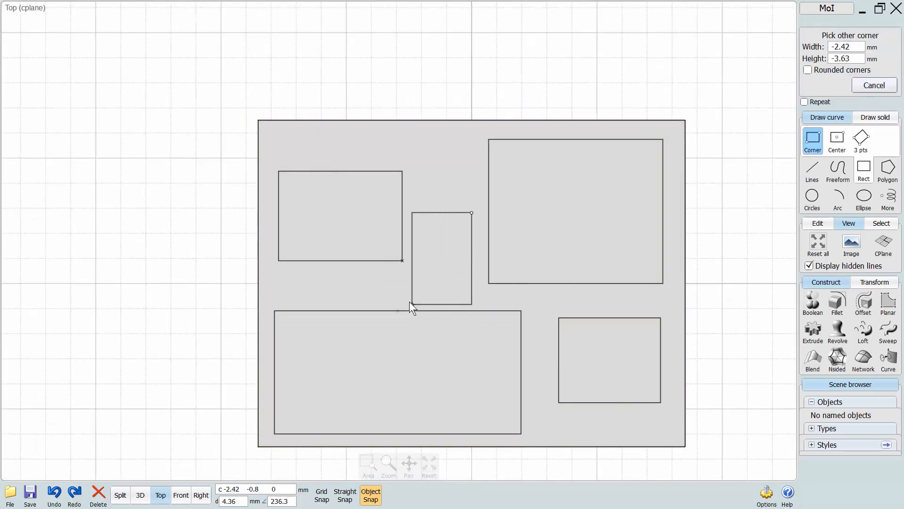
pyautogui.click(412, 299)
# Return to the 3D view and inspect the five rectangles on the box's tilted face from several angles.
pyautogui.scroll(-2, 185, 304)
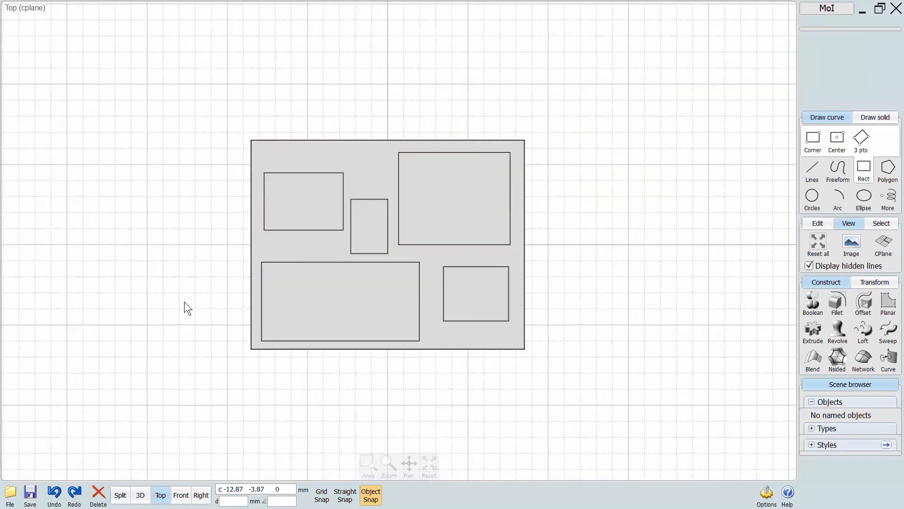
pyautogui.click(140, 494)
pyautogui.moveTo(274, 336); pyautogui.dragTo(350, 306, button='right')
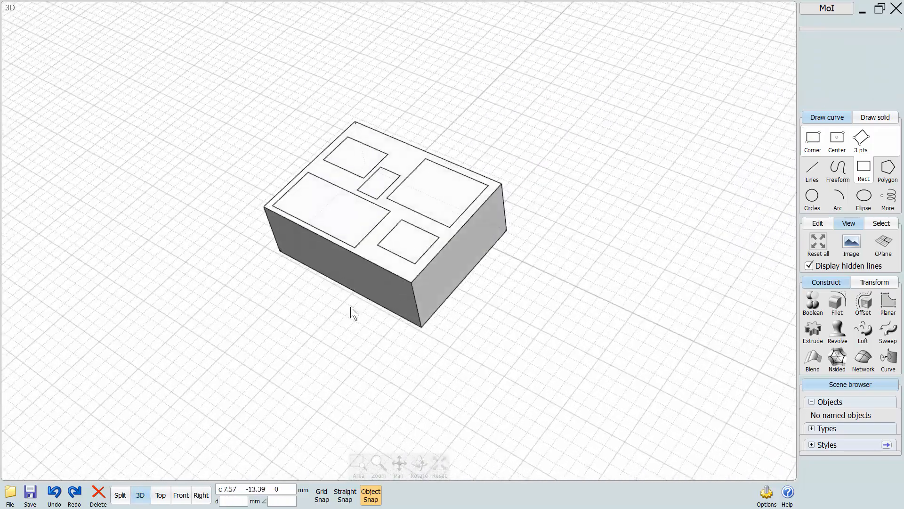
pyautogui.moveTo(374, 255); pyautogui.dragTo(325, 389, button='right')
pyautogui.click(354, 229)
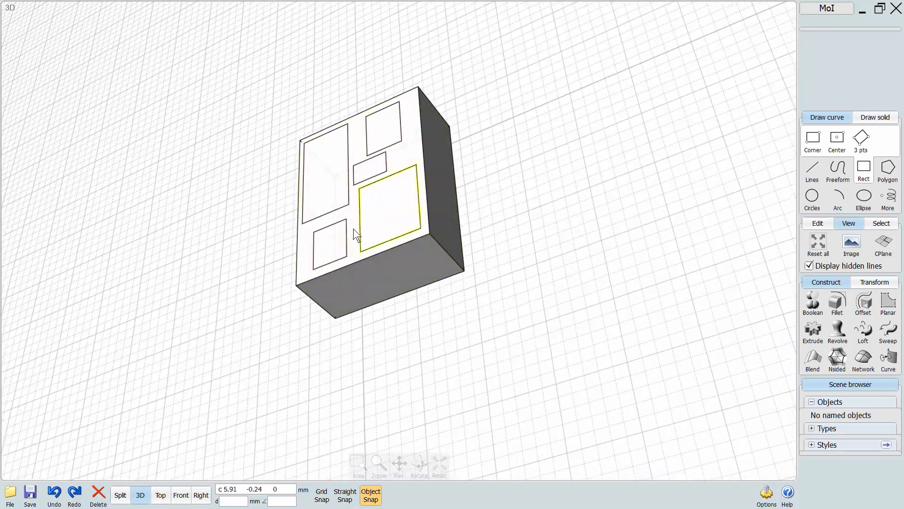
pyautogui.scroll(3, 354, 228)
pyautogui.moveTo(682, 259); pyautogui.dragTo(693, 297, button='right')
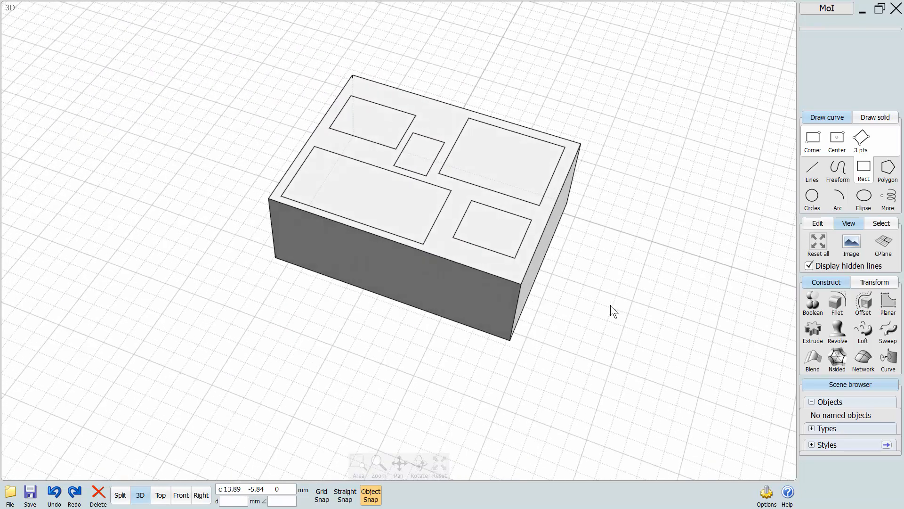
# Reset the construction plane to the world grid and delete the box with all its rectangles.
pyautogui.click(884, 246)
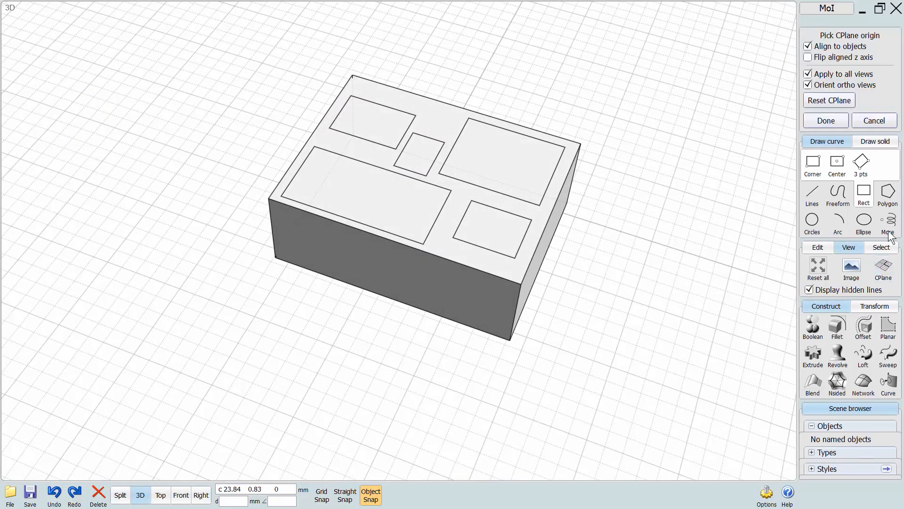
pyautogui.click(828, 102)
pyautogui.moveTo(660, 245); pyautogui.dragTo(466, 262, button='right')
pyautogui.moveTo(526, 346); pyautogui.dragTo(471, 134, button='right')
pyautogui.moveTo(514, 45); pyautogui.dragTo(215, 364)
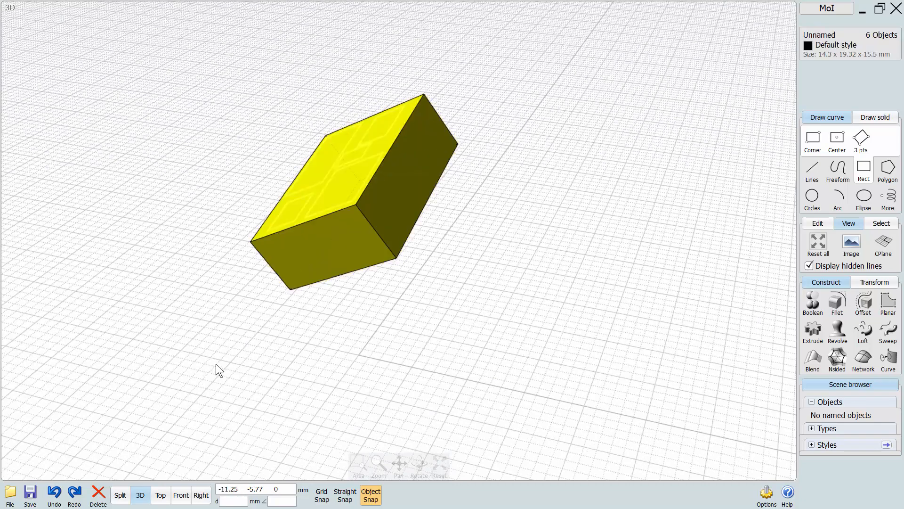
pyautogui.press('Delete')
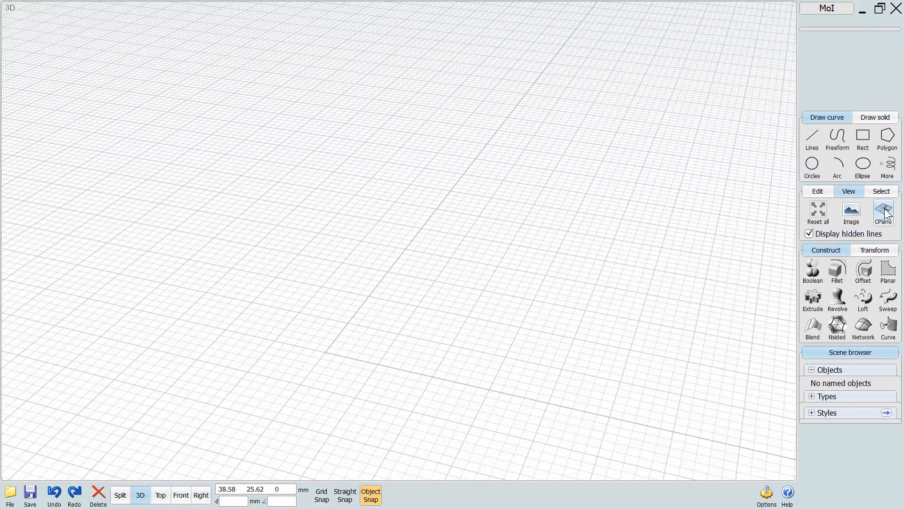
# Display the selection commands and draw three center-point circles of different sizes on the 3D grid.
pyautogui.click(870, 192)
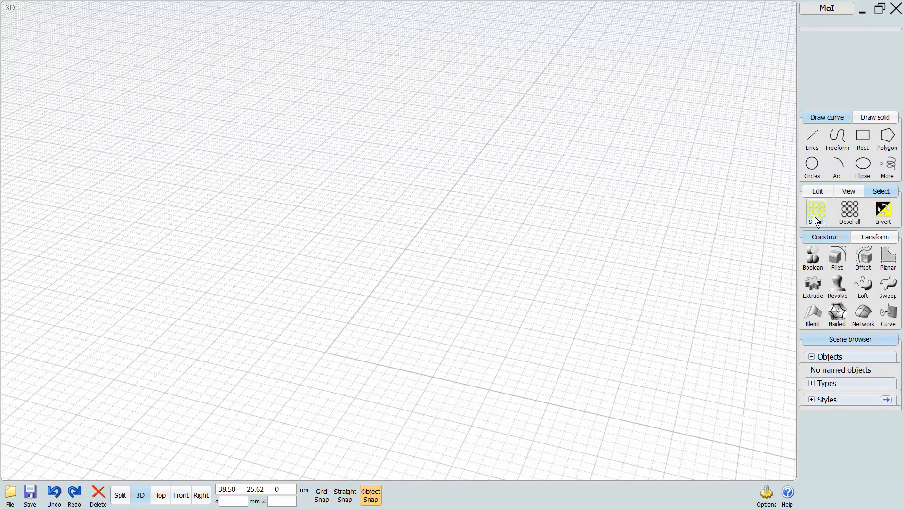
pyautogui.click(812, 164)
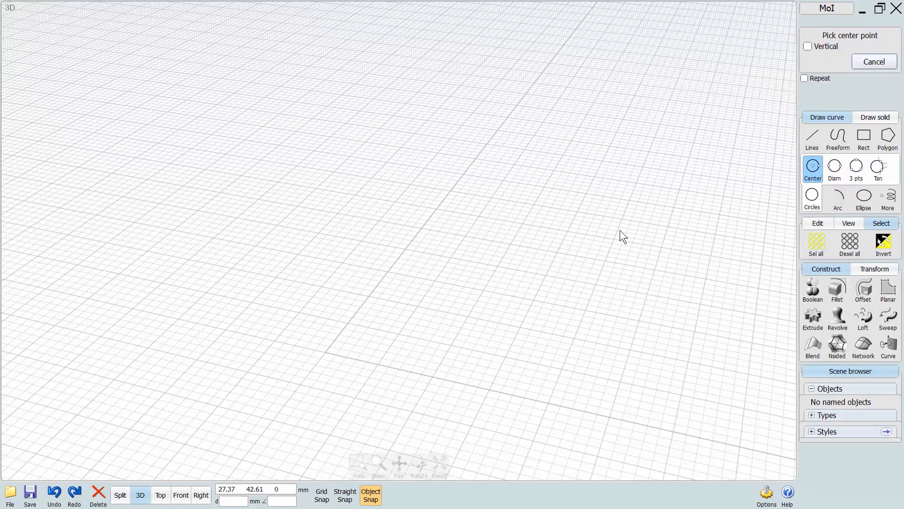
pyautogui.click(585, 241)
pyautogui.click(501, 273)
pyautogui.click(365, 262)
pyautogui.click(297, 293)
pyautogui.rightClick(356, 192)
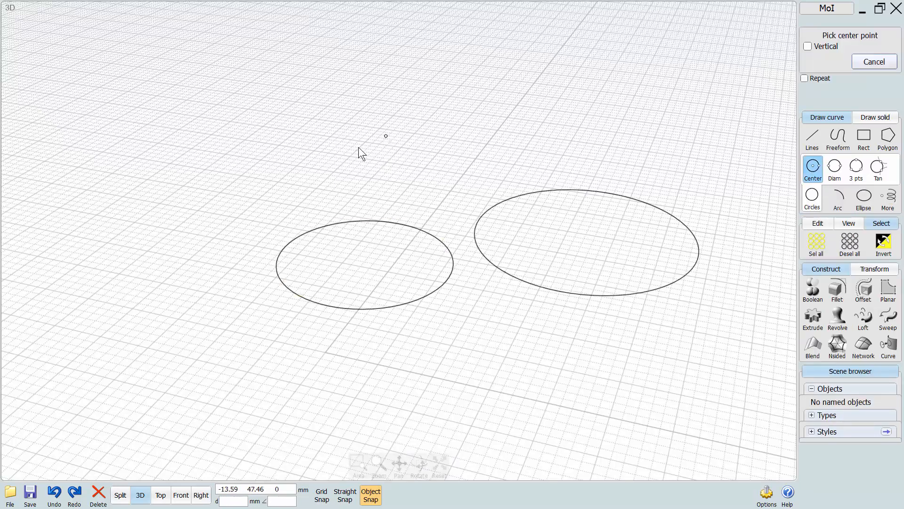
pyautogui.click(385, 136)
pyautogui.click(321, 155)
# Add three smaller center-point circles beside the existing ones, on the side away from the largest circle.
pyautogui.rightClick(240, 194)
pyautogui.click(255, 192)
pyautogui.click(215, 211)
pyautogui.rightClick(165, 250)
pyautogui.click(158, 245)
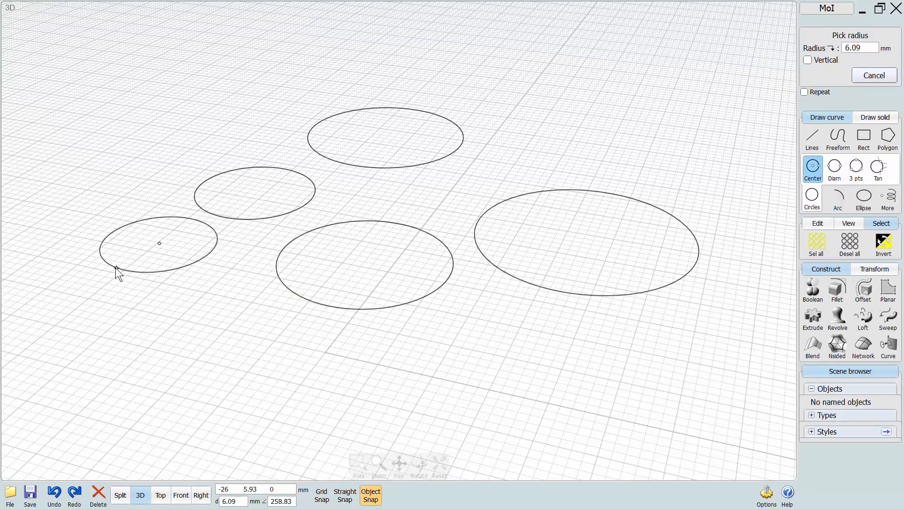
pyautogui.click(113, 269)
pyautogui.rightClick(233, 134)
pyautogui.click(244, 125)
pyautogui.click(196, 138)
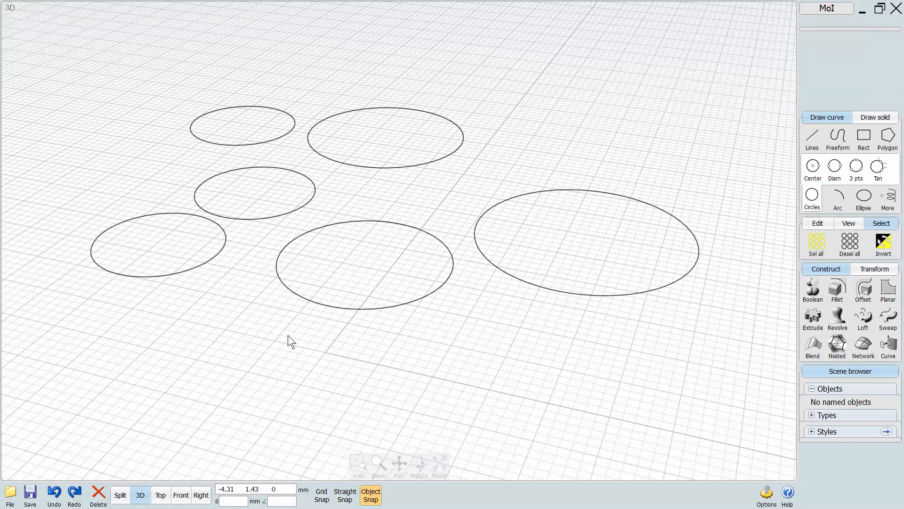
# Demonstrate selecting all six circles at once and clearing the selection, finishing with the Deselect All command.
pyautogui.moveTo(288, 337); pyautogui.dragTo(387, 366, button='right')
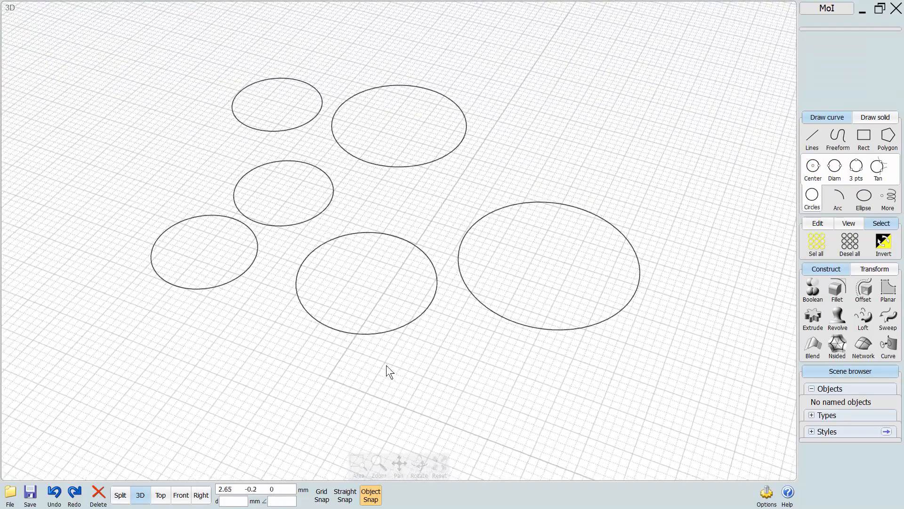
pyautogui.click(812, 239)
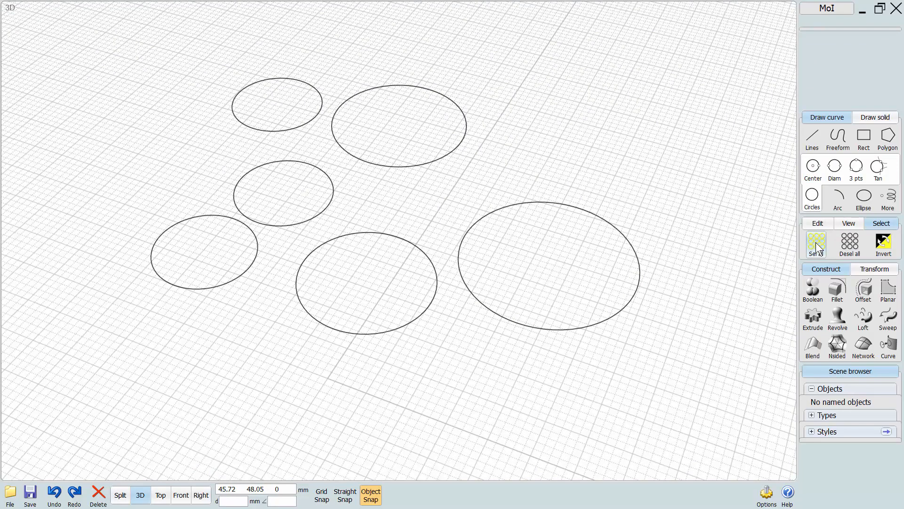
pyautogui.click(582, 148)
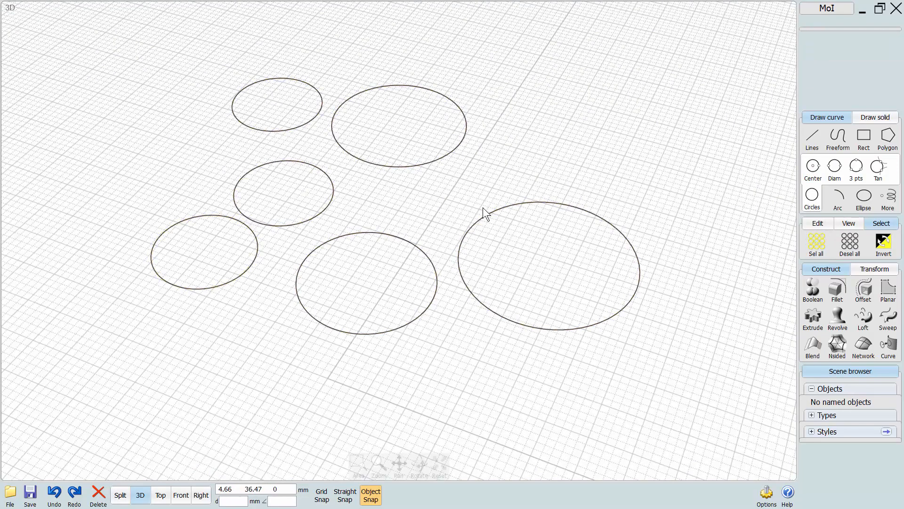
pyautogui.click(810, 241)
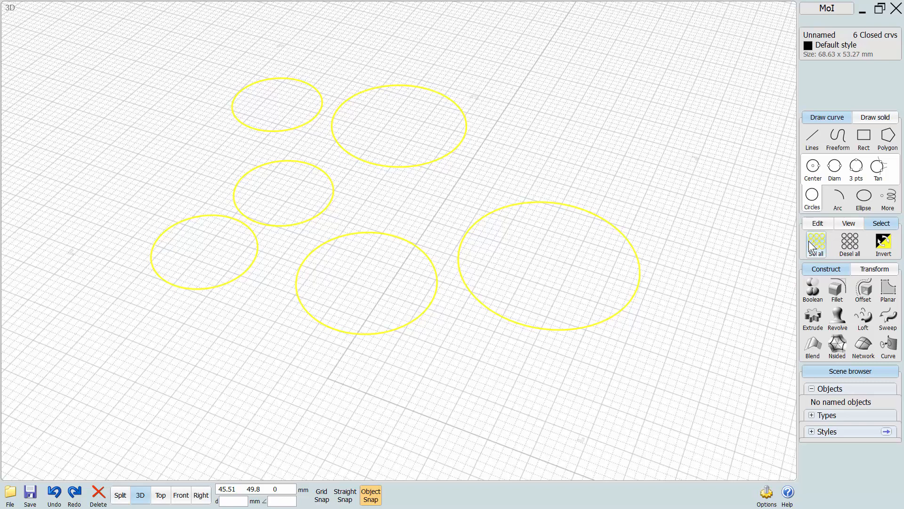
pyautogui.click(576, 133)
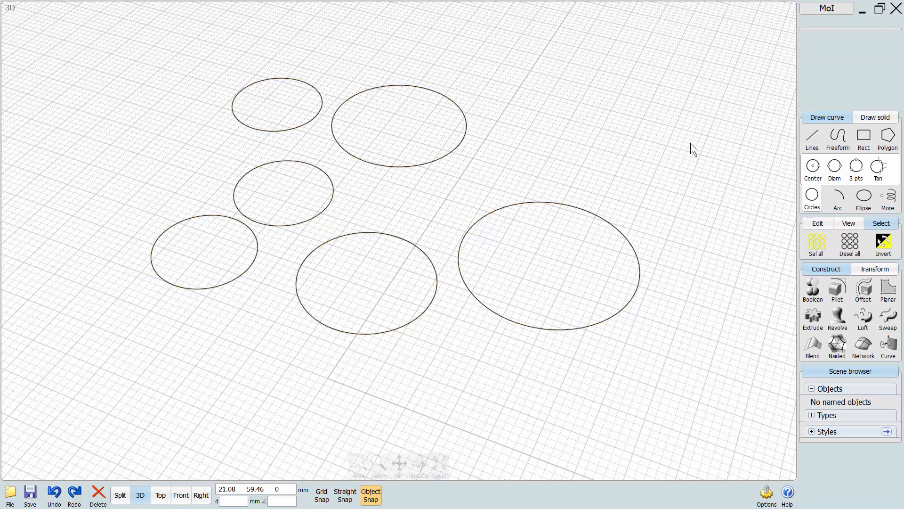
pyautogui.click(820, 242)
pyautogui.click(845, 248)
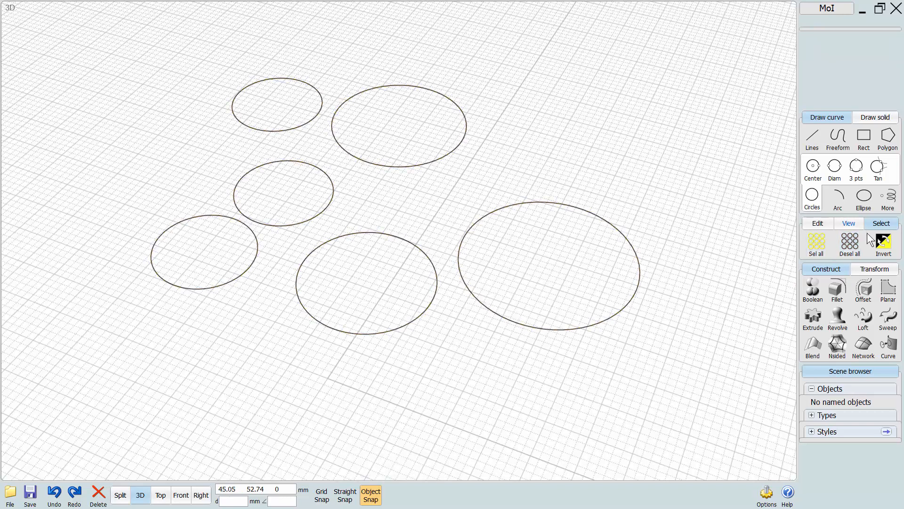
# Select the largest circle and the rear circle, invert the selection repeatedly, and deselect everything.
pyautogui.click(578, 205)
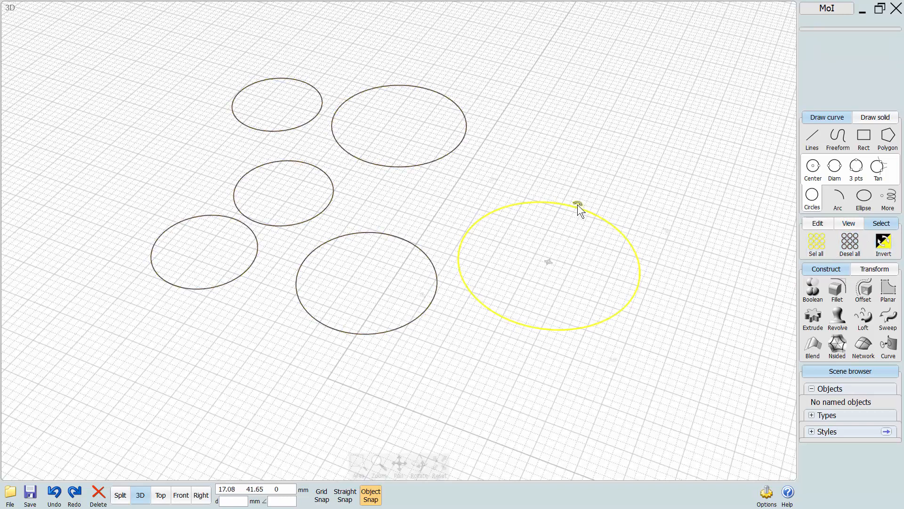
pyautogui.click(452, 150)
pyautogui.click(881, 251)
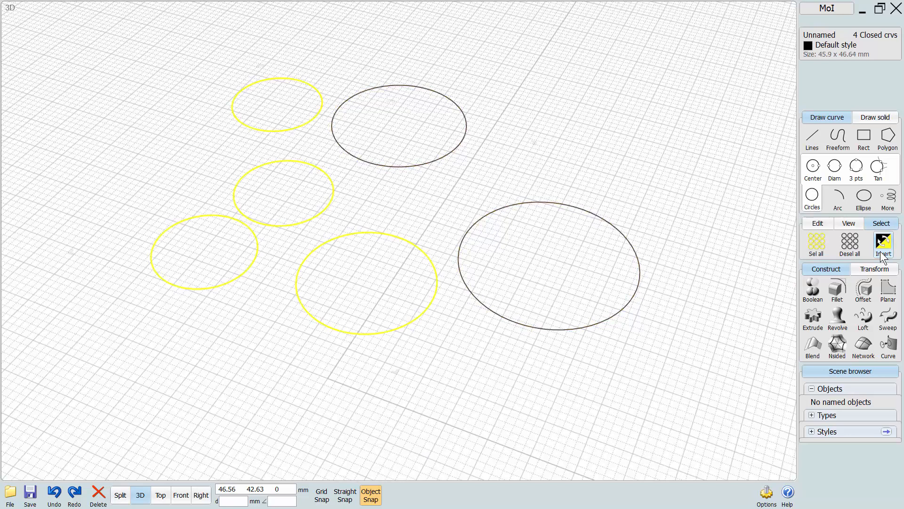
pyautogui.click(881, 251)
pyautogui.click(881, 251)
pyautogui.click(881, 251)
pyautogui.click(881, 252)
pyautogui.click(881, 252)
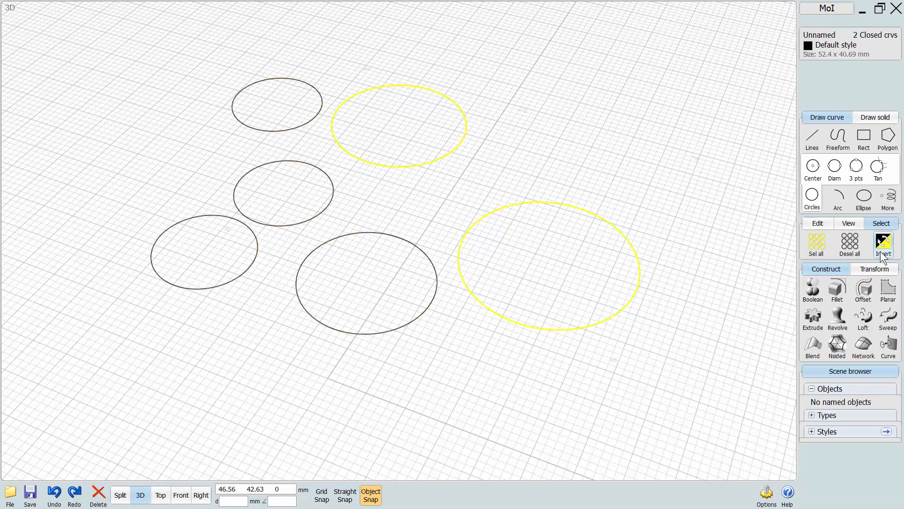
pyautogui.click(850, 243)
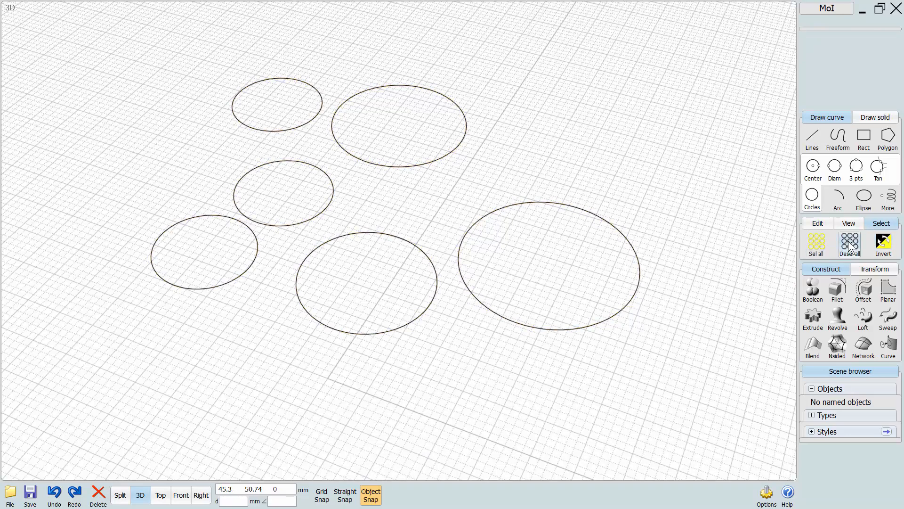
# Select and delete all the circles, and display the editing commands.
pyautogui.moveTo(670, 85); pyautogui.dragTo(420, 282)
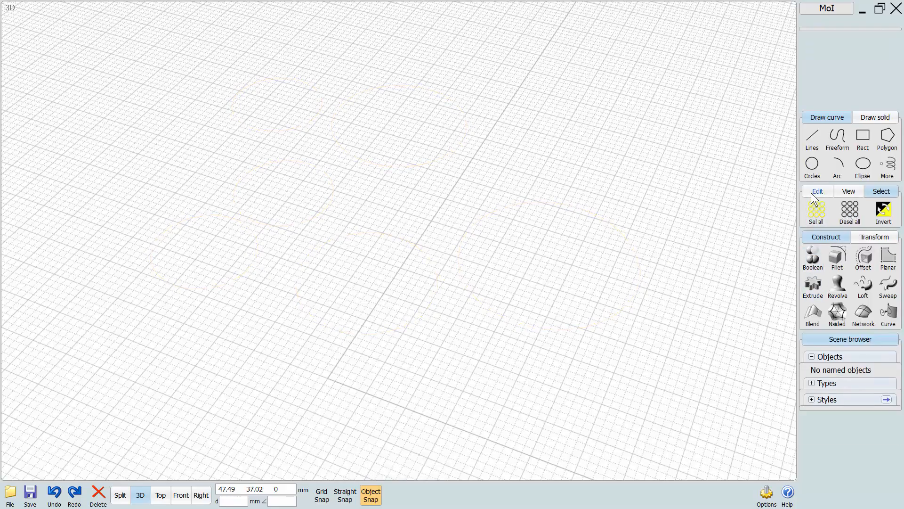
pyautogui.click(812, 193)
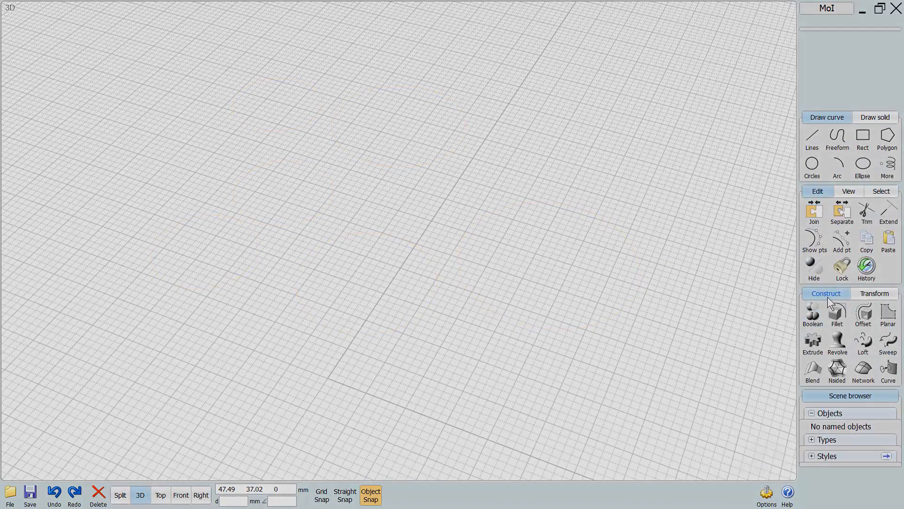